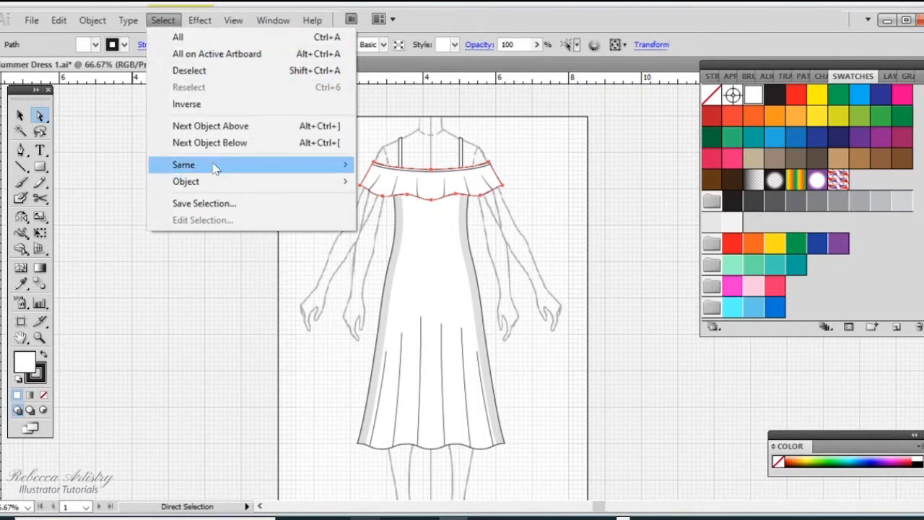
Select all dress shapes sharing the flounce's fill colour and fill them with the bright cyan swatch R=92 G=250 B=255
mouse_move(240, 166)
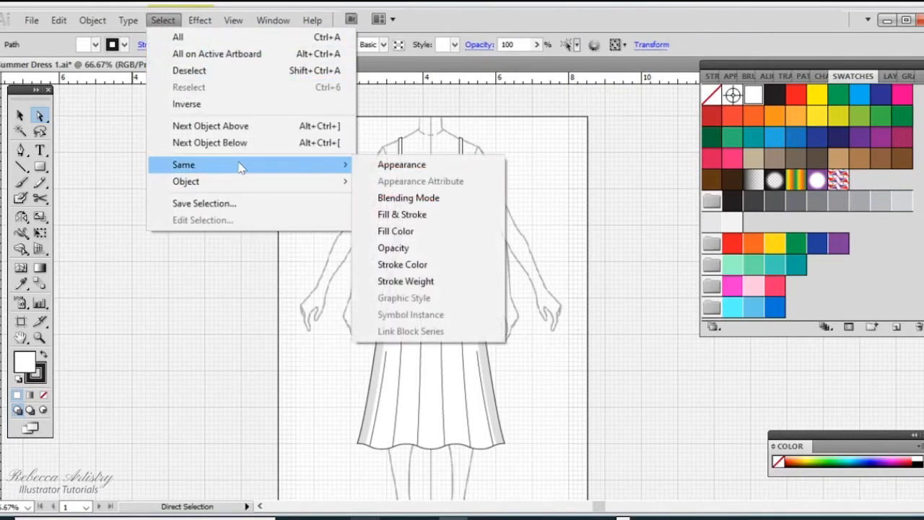
click(405, 232)
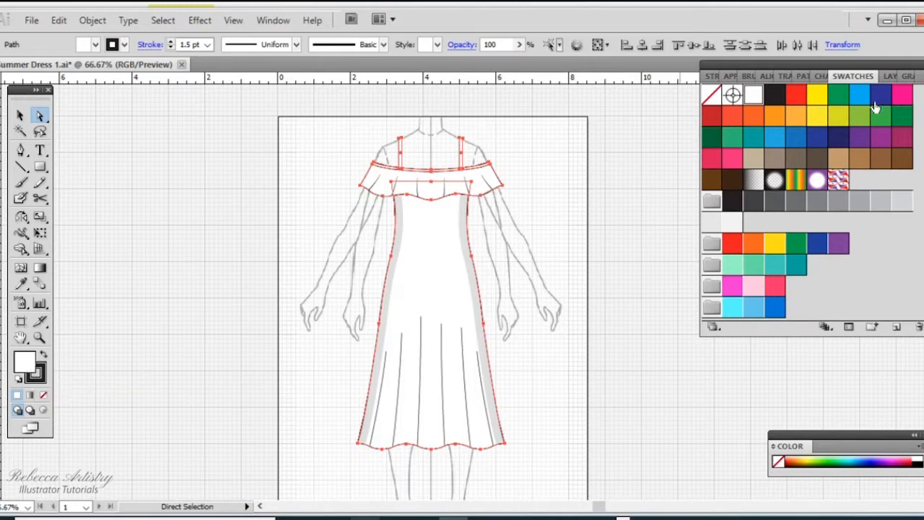
scroll(788, 266, down, 1)
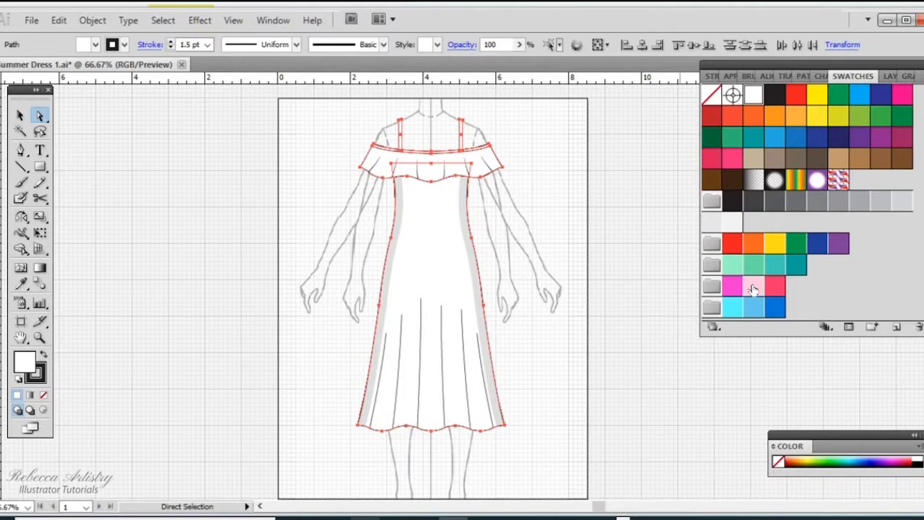
click(752, 287)
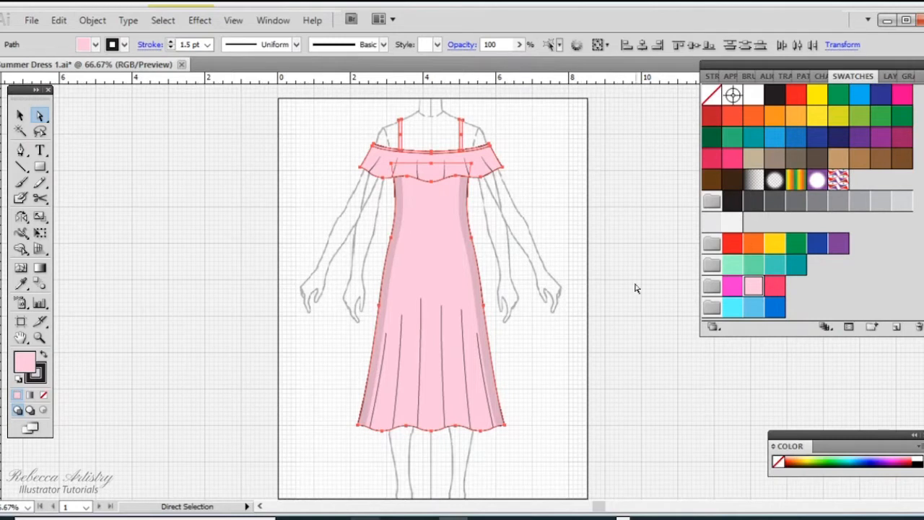
click(731, 309)
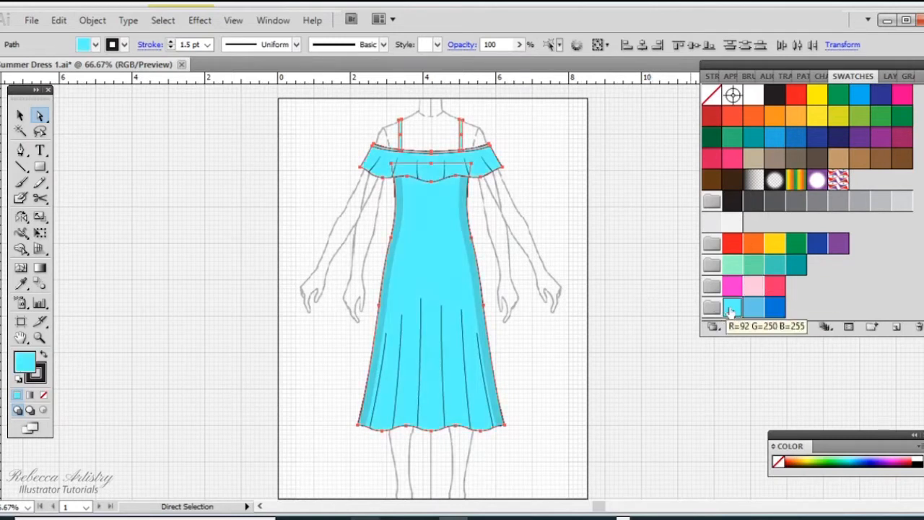
click(635, 218)
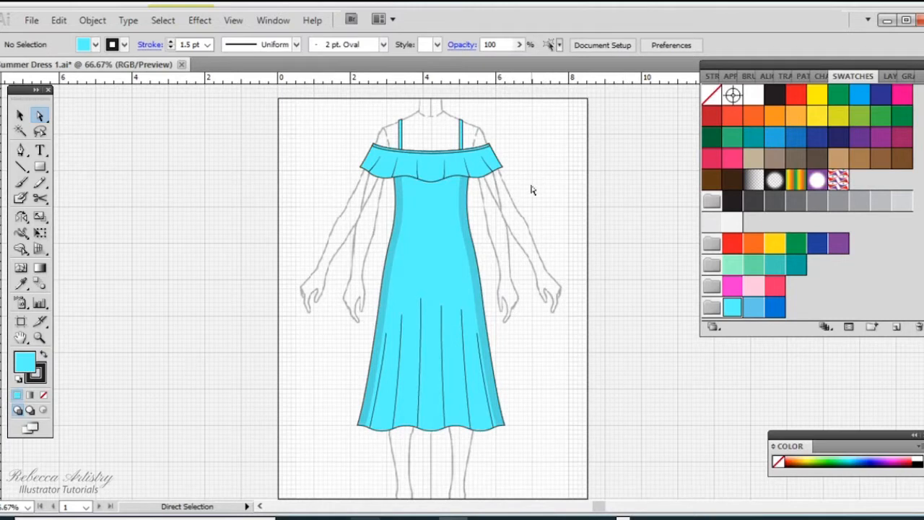
click(465, 209)
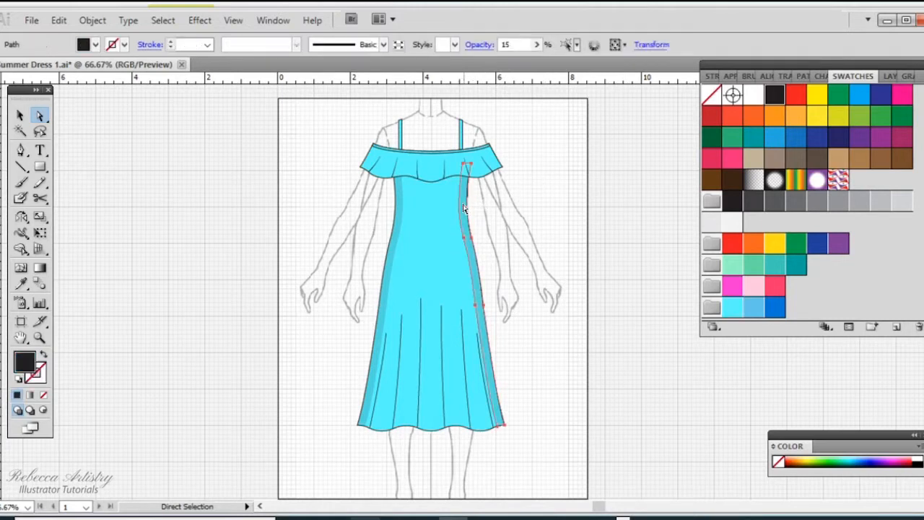
shift+click(403, 211)
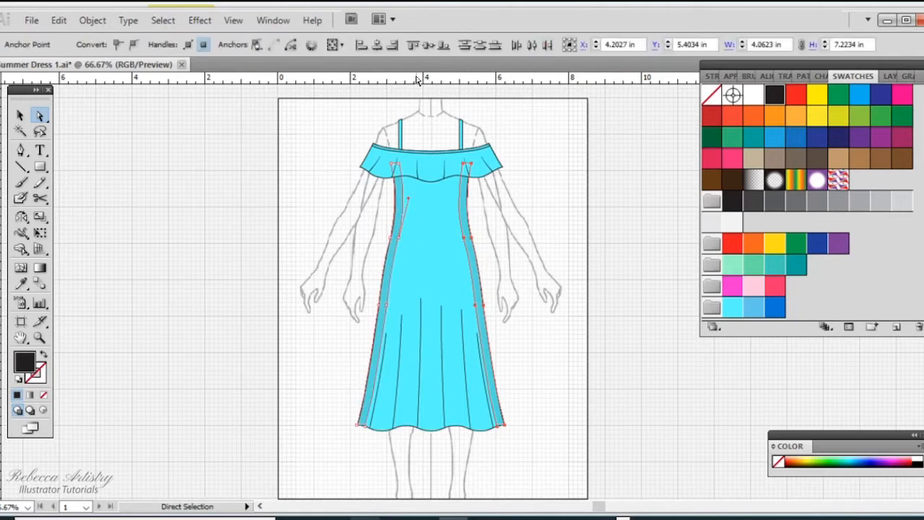
click(483, 199)
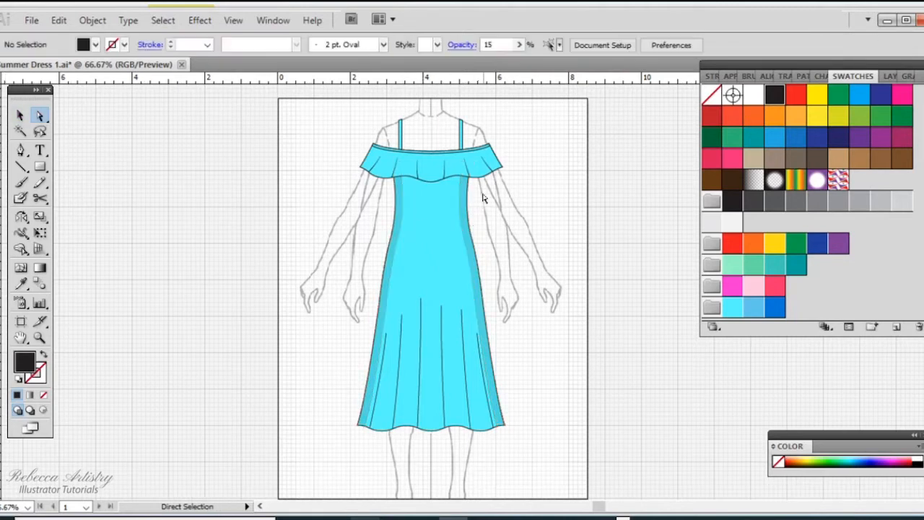
Set the opacity of the two dark shading shapes along the dress's side edges to 10%
click(466, 198)
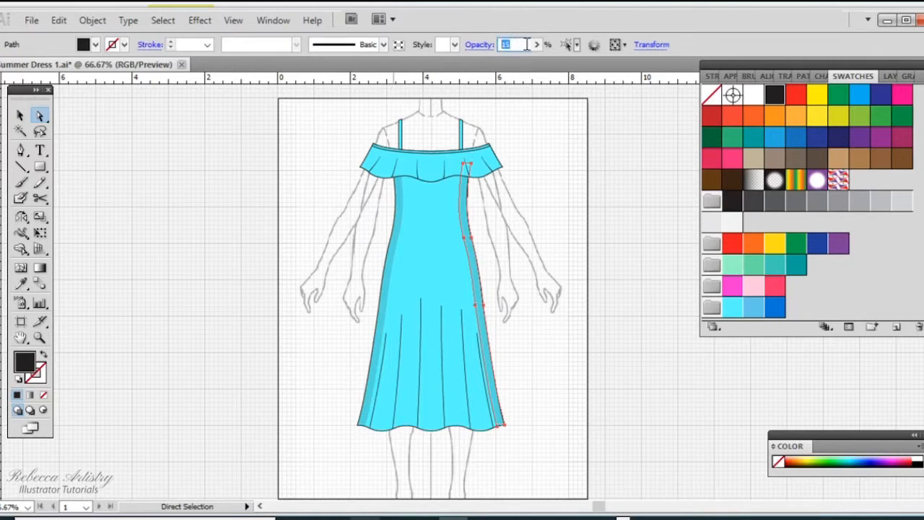
text(10)
click(609, 201)
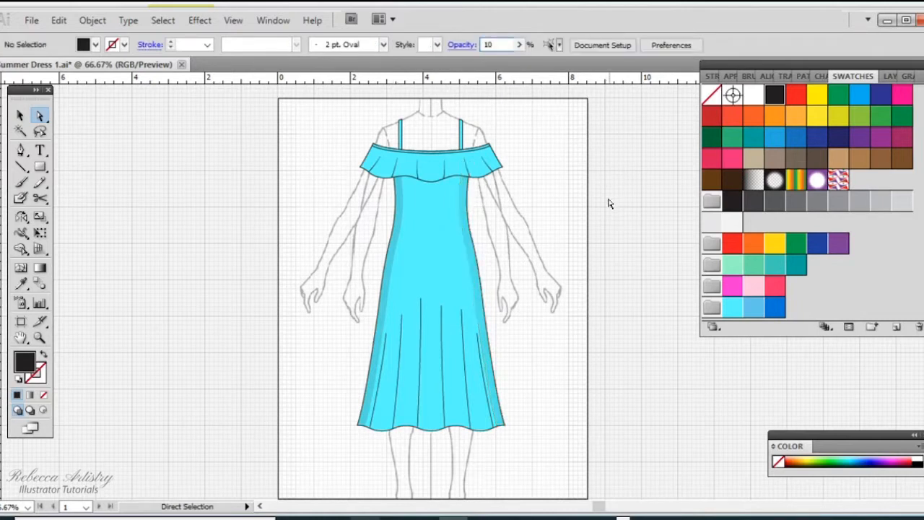
click(402, 208)
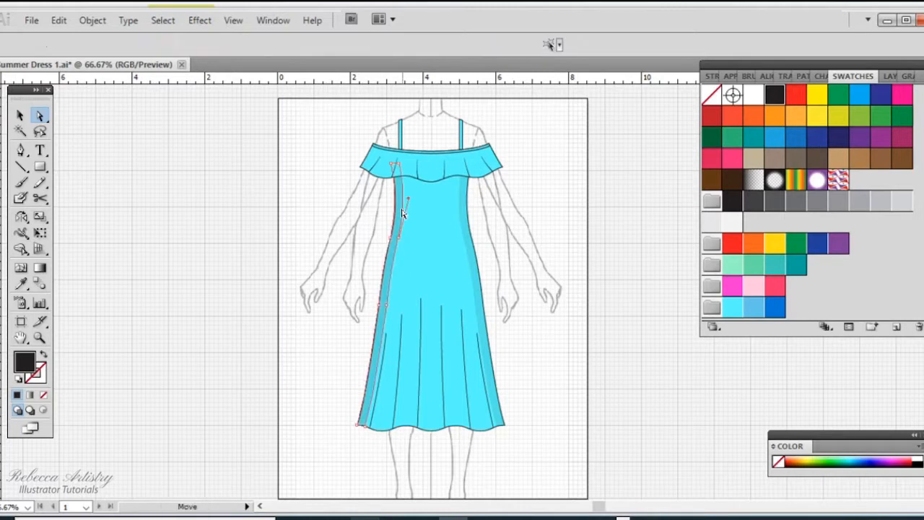
click(277, 195)
click(402, 206)
click(505, 45)
text(10)
click(572, 226)
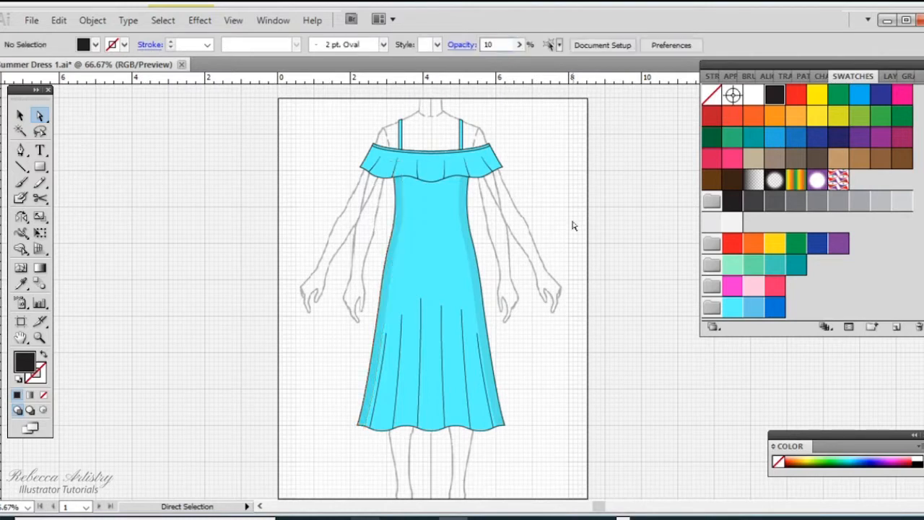
Hide the croquis layer so only the dress artwork is displayed
scroll(534, 294, down, 1)
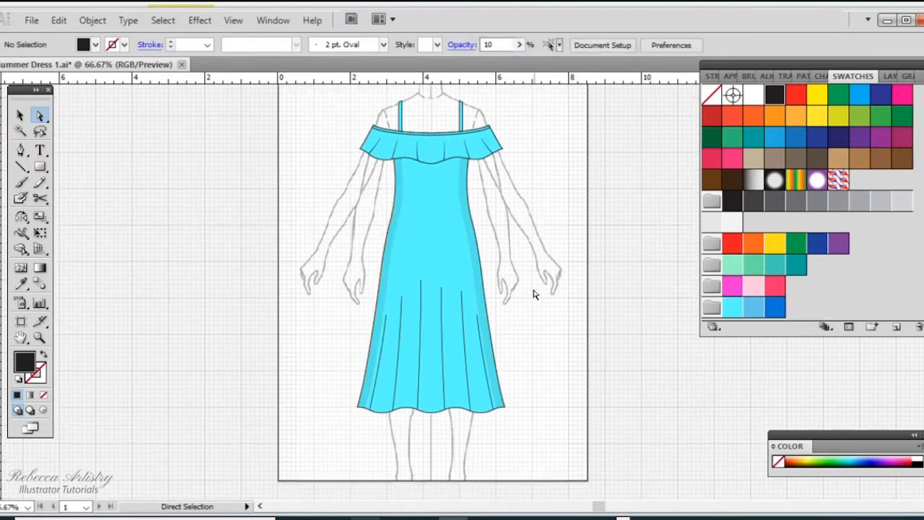
scroll(535, 296, down, 1)
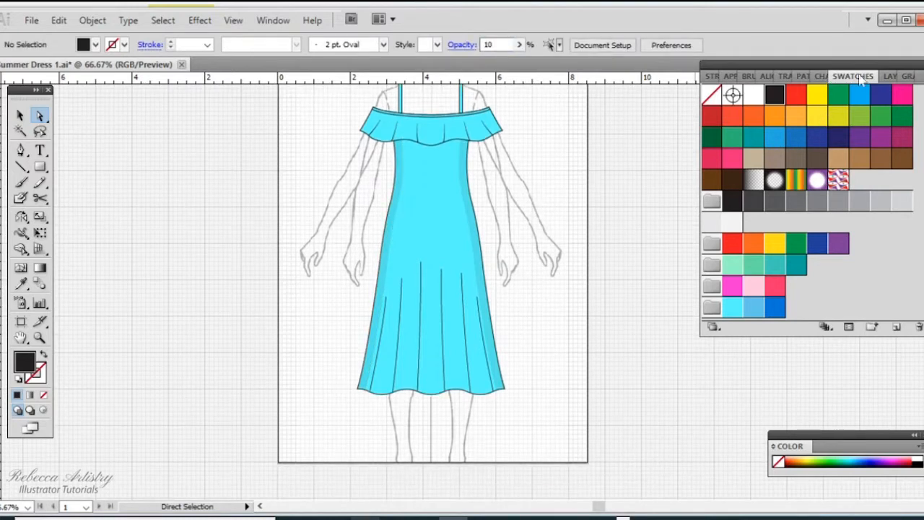
click(890, 75)
scroll(620, 219, up, 2)
click(742, 92)
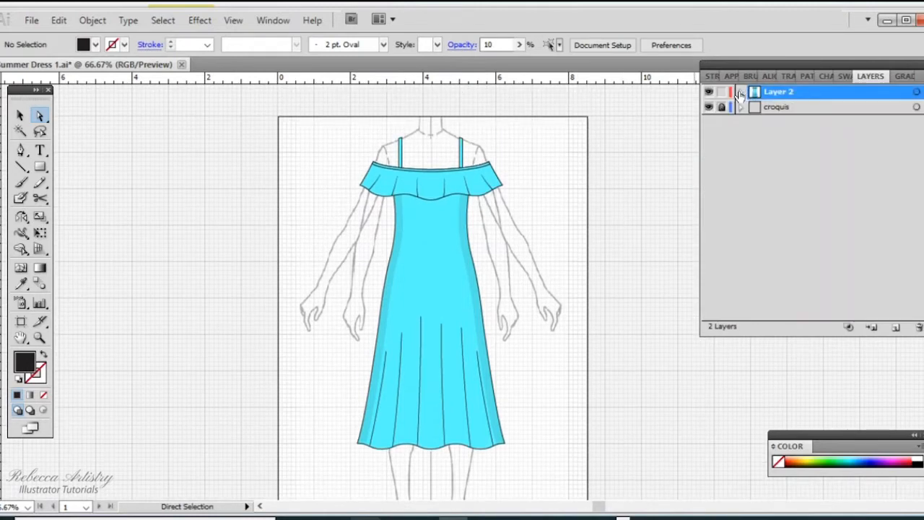
click(20, 115)
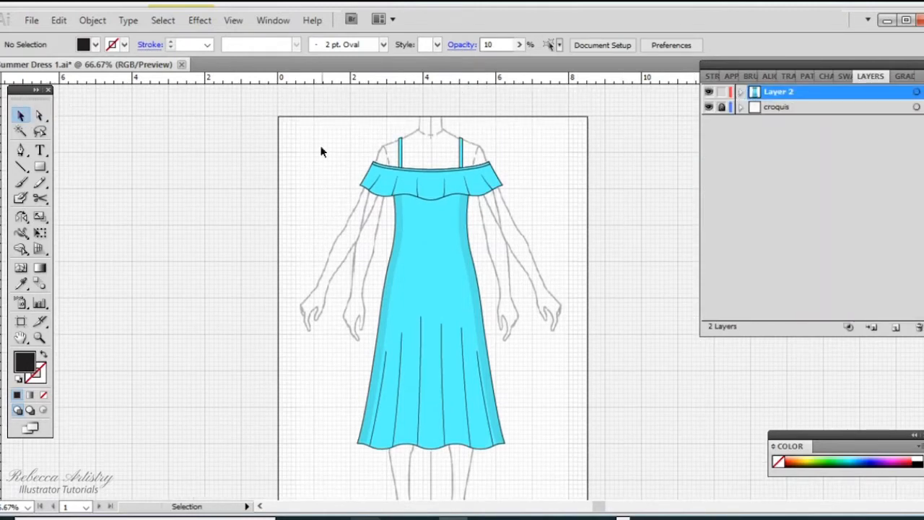
click(708, 107)
Select all parts of the dress and group them
scroll(567, 239, down, 3)
scroll(566, 239, up, 2)
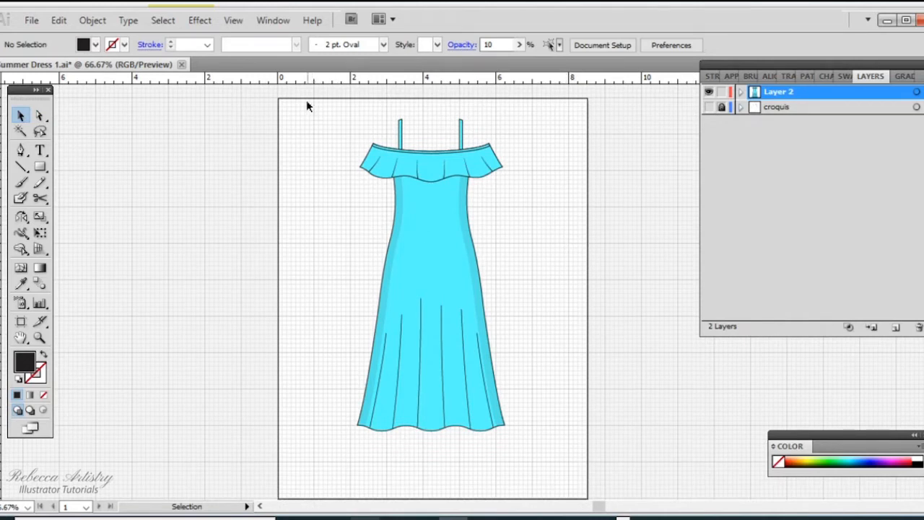
drag(307, 101, 528, 463)
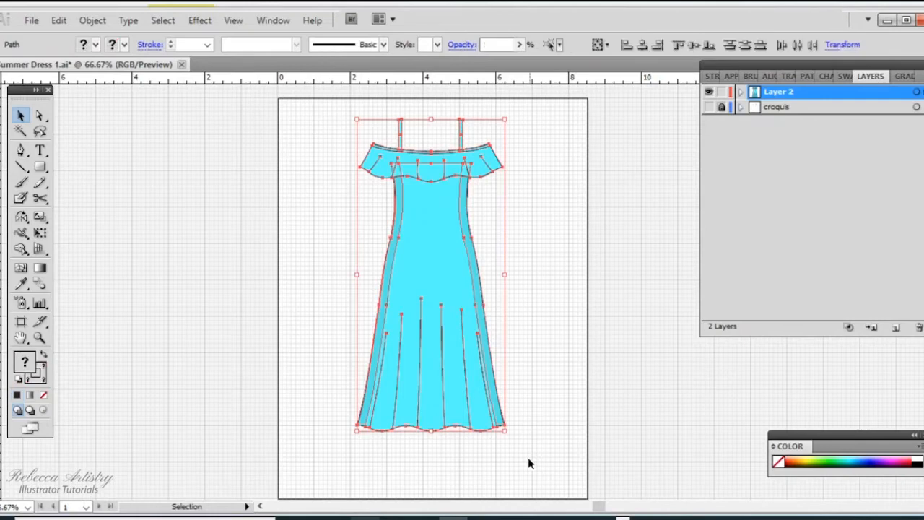
click(92, 20)
click(126, 76)
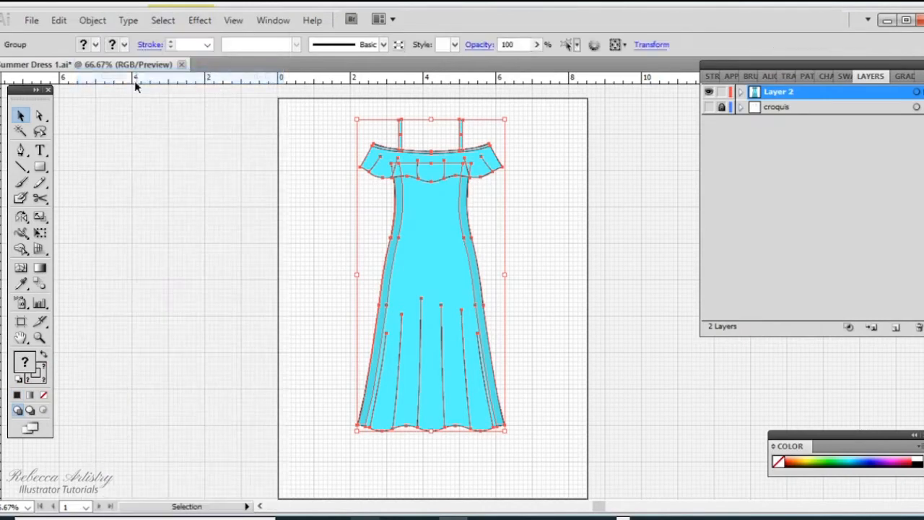
Try moving the grouped dress across the artboard as one unit and undo the move
click(582, 267)
drag(439, 243, 526, 257)
key(ctrl+z)
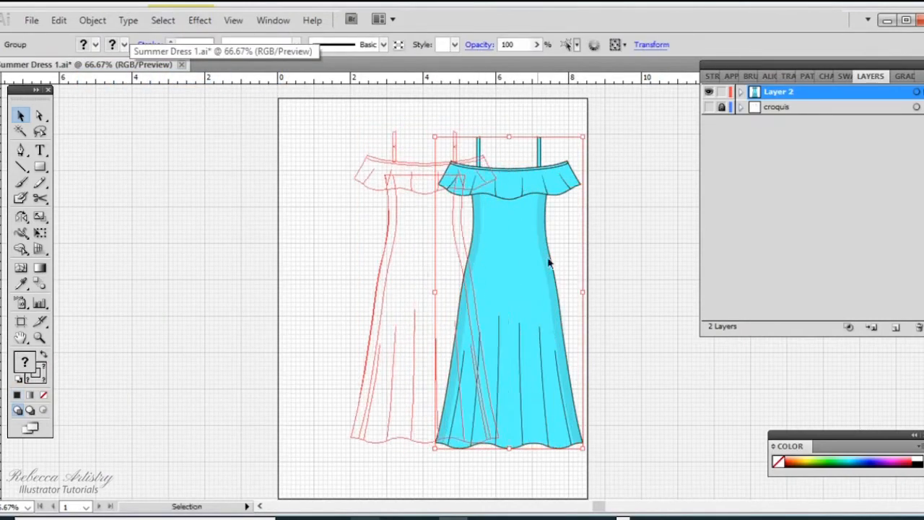
Duplicate the grouped dress and position the original and its copy beside each other
click(583, 214)
drag(415, 309, 407, 258)
click(644, 346)
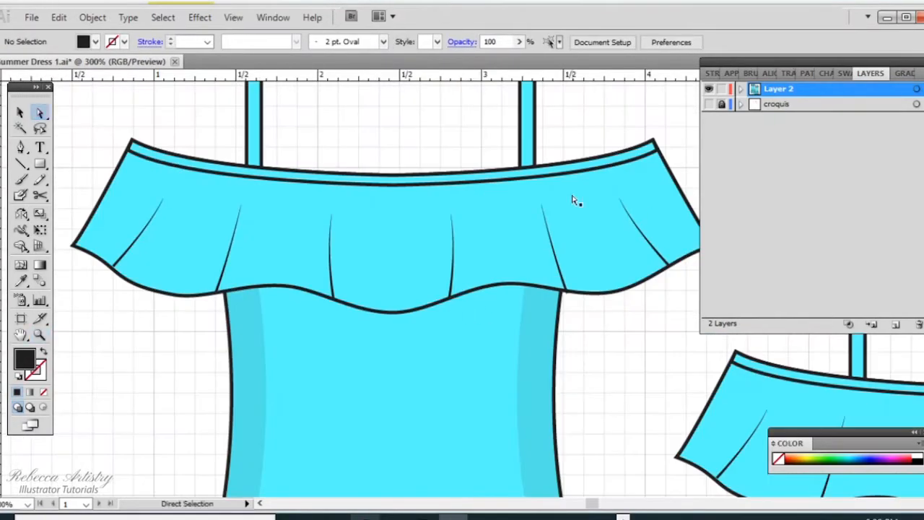
Lock the original dress's body and both side shading shapes
drag(168, 376, 603, 408)
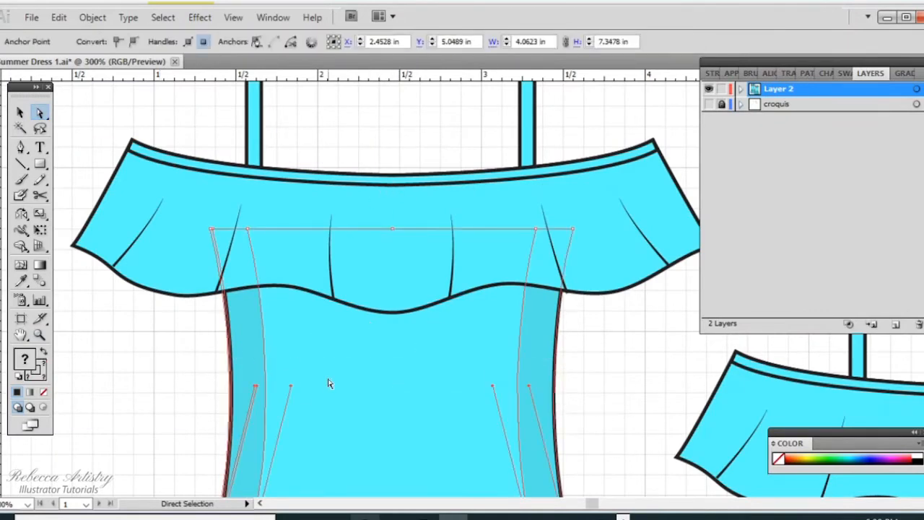
click(92, 17)
mouse_move(113, 105)
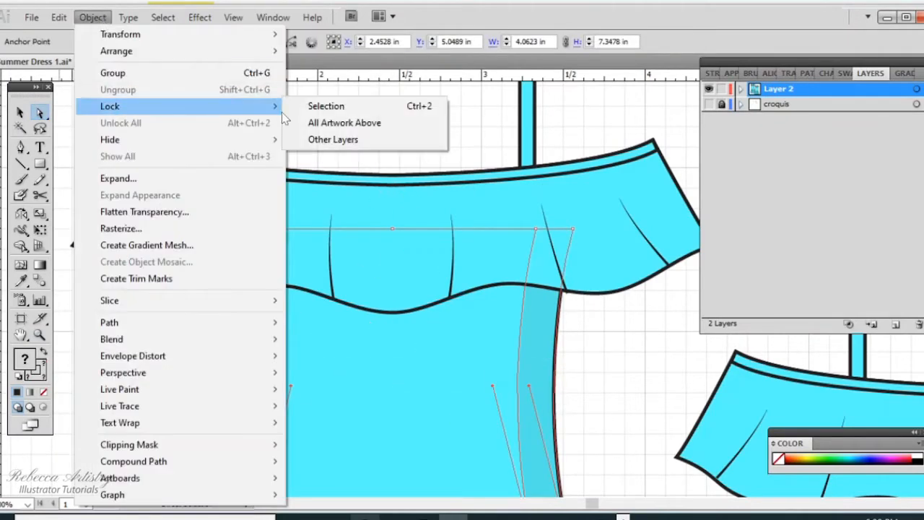
click(332, 105)
Isolate the flounce path and cut its hem with the Scissors tool on both sides of the centre
key(v)
click(395, 314)
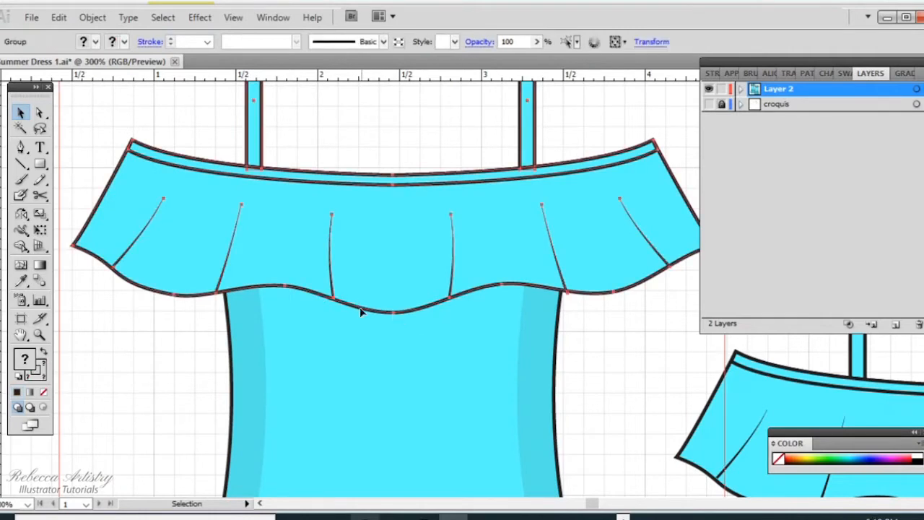
double_click(361, 312)
click(39, 195)
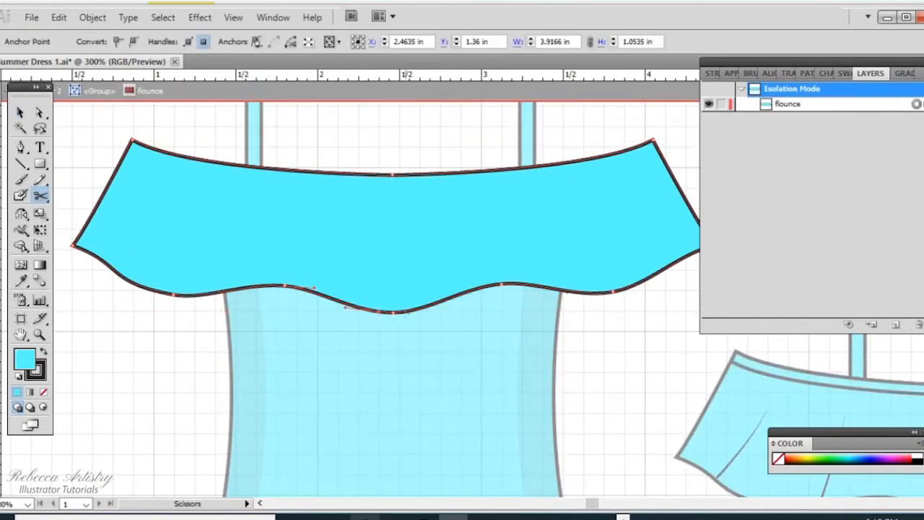
click(410, 311)
Remove the fill from the cut flounce and delete the short hem segment between the two cuts
click(40, 113)
click(144, 210)
click(43, 392)
click(144, 375)
click(391, 313)
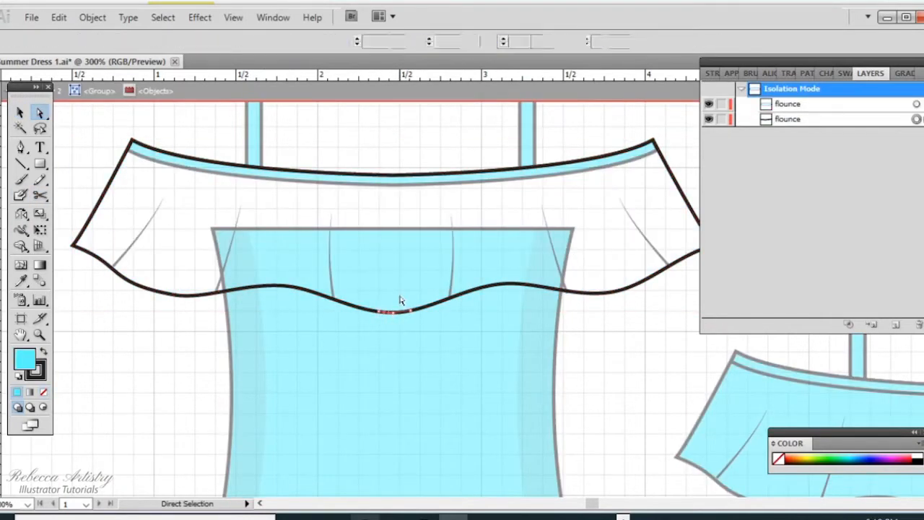
key(Delete)
Connect the open hem ends with the Pen tool, forming a narrow centre slit that tapers up to the neckband
click(21, 147)
click(379, 311)
click(391, 176)
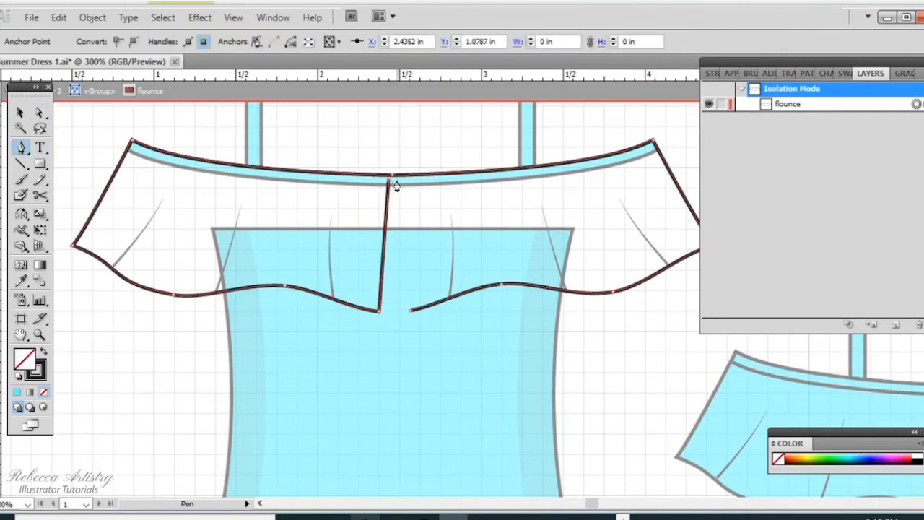
click(411, 312)
key(a)
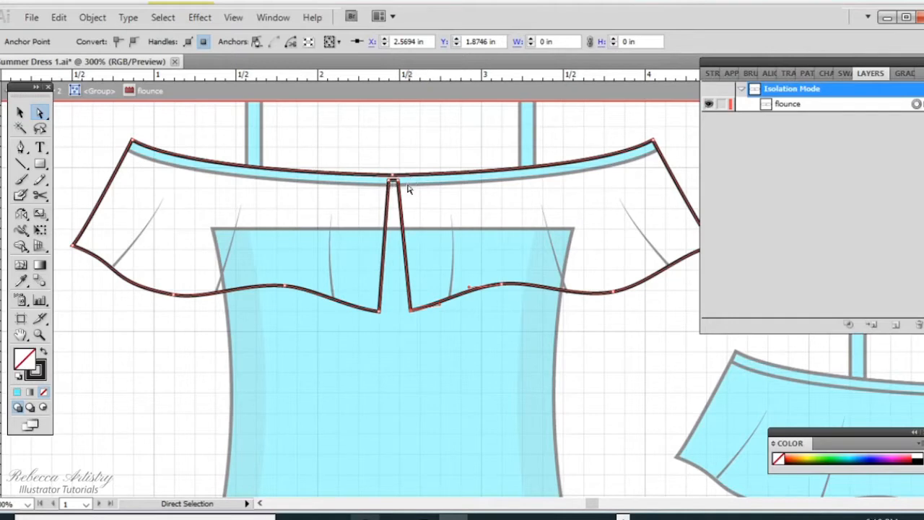
Exit isolation mode and refill the slit flounce by sampling the bodice's cyan with the Eyedropper
double_click(412, 150)
click(400, 207)
click(22, 281)
click(289, 340)
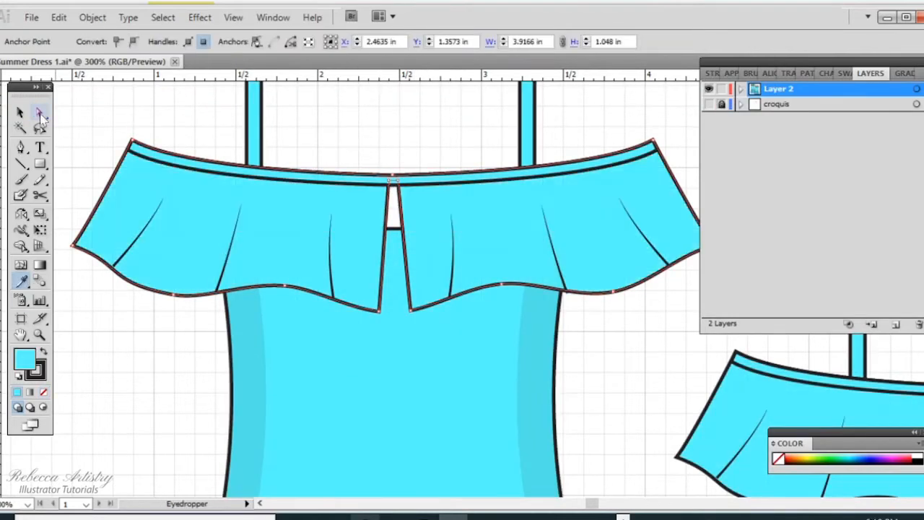
click(40, 113)
key(ctrl+shift+a)
Unlock all objects and raise the bodice's top centre anchor point to the neckband to fill the gap behind the slit
click(93, 17)
click(223, 124)
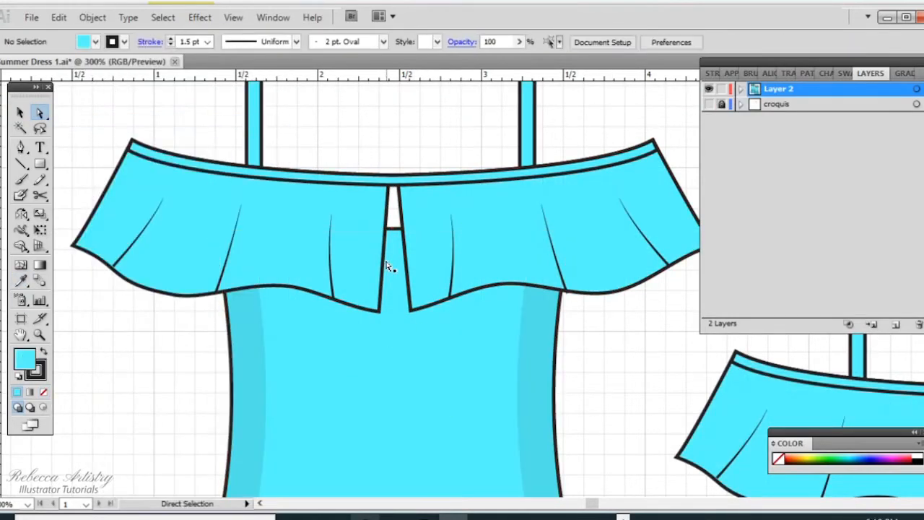
click(393, 227)
click(393, 229)
key(Up)
key(Up)
key(Up)
key(Up)
key(Up)
key(Up)
key(Up)
key(Up)
key(Up)
key(Up)
key(Up)
key(Up)
key(Up)
key(Up)
key(Up)
key(Up)
key(Up)
click(620, 367)
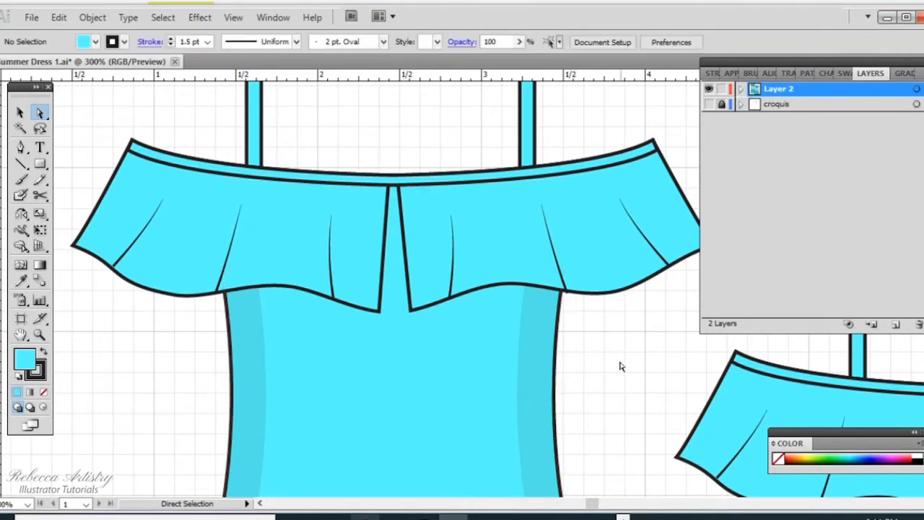
Select all the parts of the slit-flounce dress and lock them
key(ctrl+a)
click(93, 17)
mouse_move(144, 112)
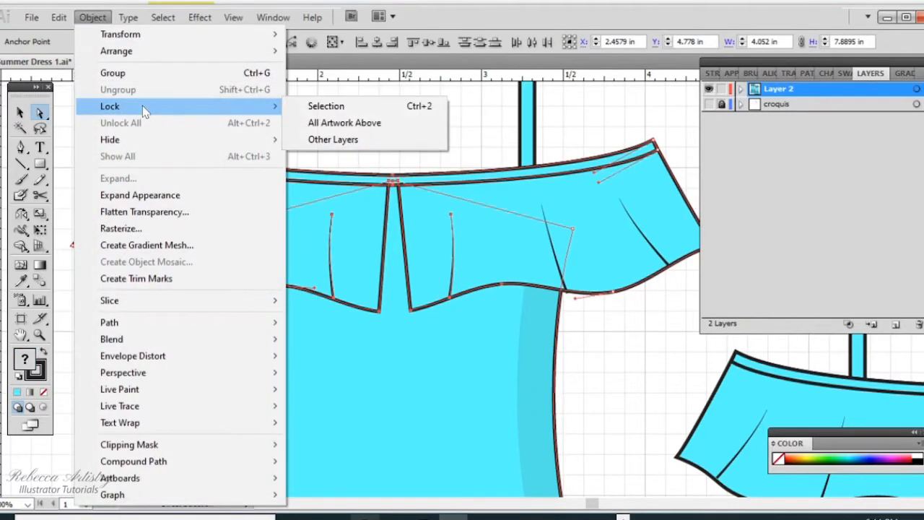
click(346, 107)
Draw a straight vertical centre seam line with the Pen tool, without fill, from the neckband down through the bodice
click(21, 148)
click(44, 392)
click(39, 375)
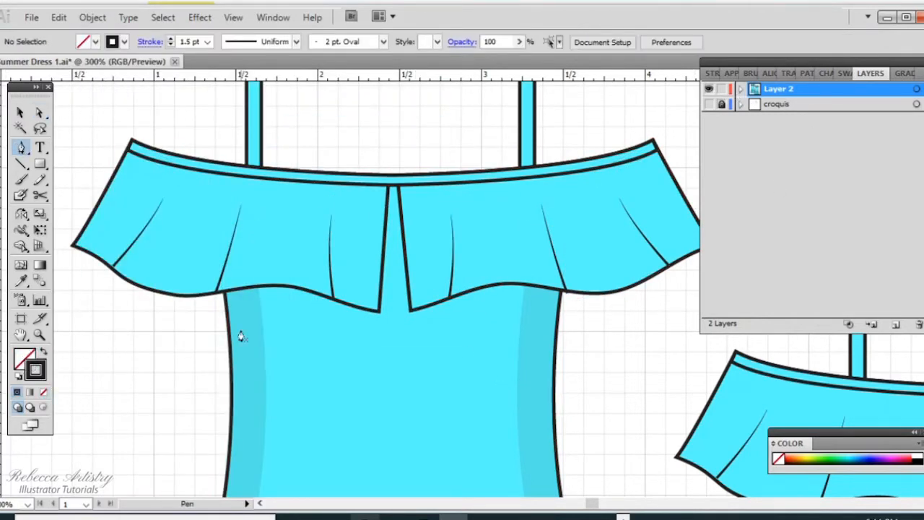
click(394, 177)
key(ctrl+z)
click(394, 180)
scroll(402, 367, down, 3)
shift+click(395, 356)
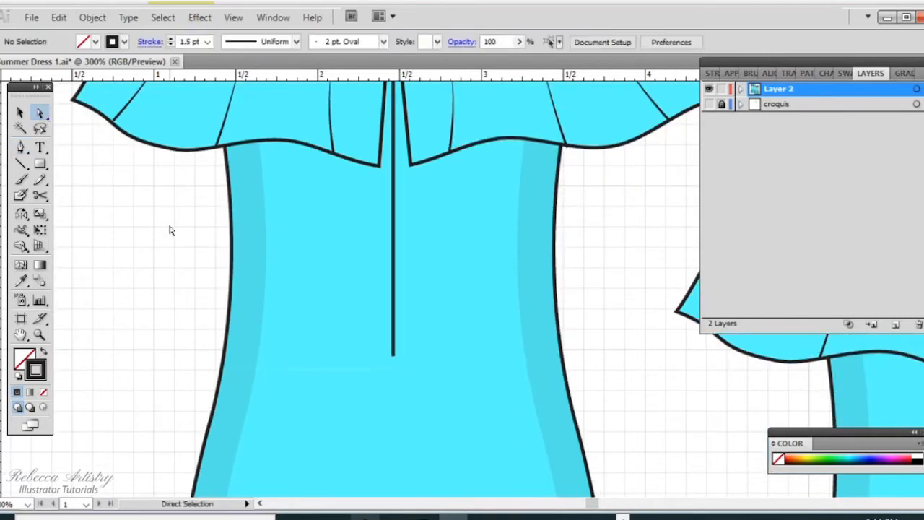
Draw a short horizontal bar with the Pen tool across the lower end of the centre seam line
click(171, 230)
key(ctrl+minus)
click(40, 335)
click(440, 326)
click(446, 307)
click(455, 290)
click(20, 147)
click(417, 293)
shift+click(443, 293)
Set the stroke weight of the seam line and its end bar to 1 pt
click(39, 113)
drag(401, 313, 467, 270)
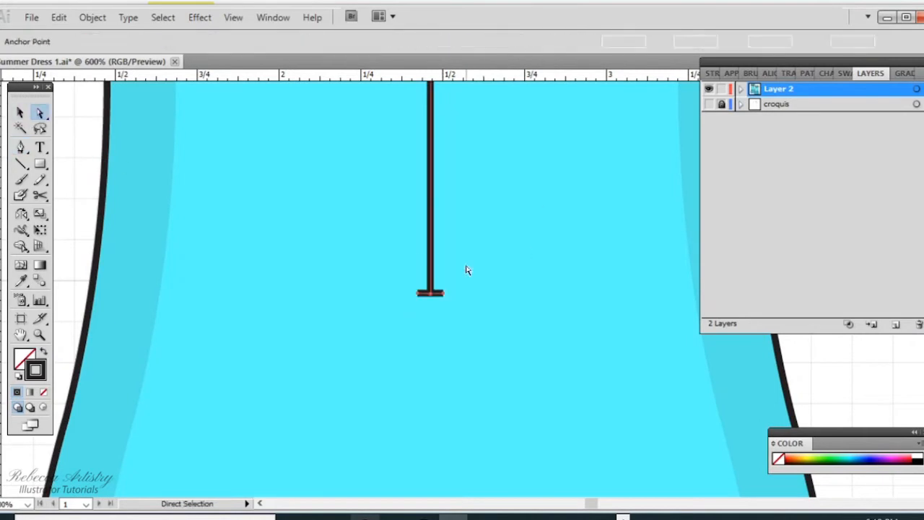
click(713, 73)
click(804, 91)
click(549, 311)
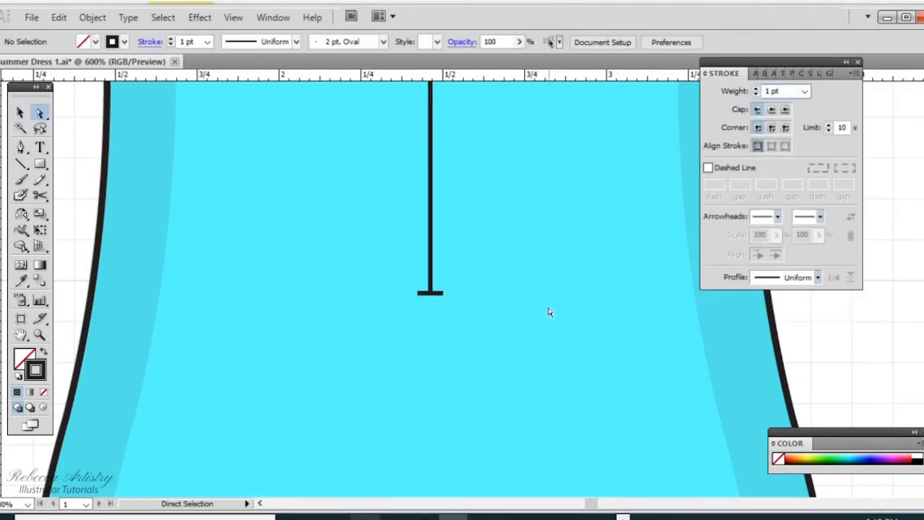
Draw a small curved path about 0.085 in tall above the neckband's centre with the Pen tool
key(ctrl+minus)
key(ctrl+minus)
key(ctrl+minus)
key(ctrl+minus)
click(40, 335)
click(487, 200)
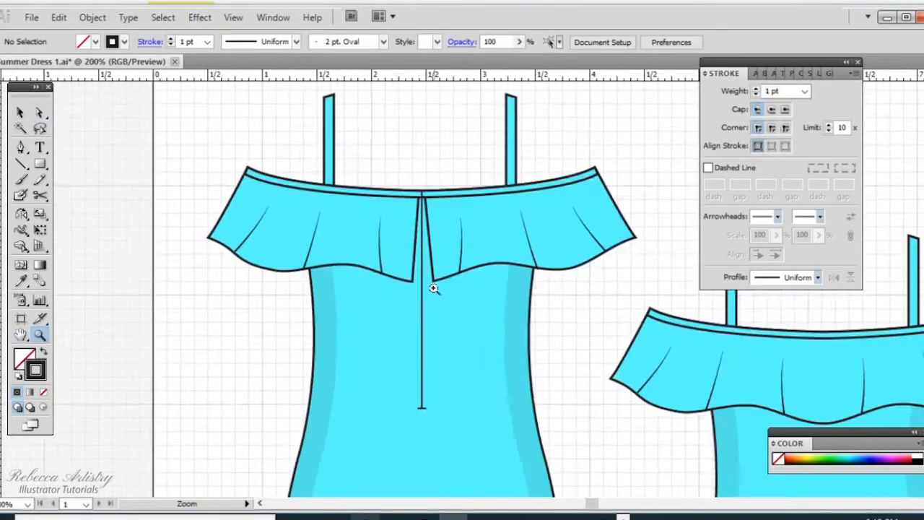
click(433, 287)
click(443, 190)
click(471, 273)
click(437, 272)
click(20, 147)
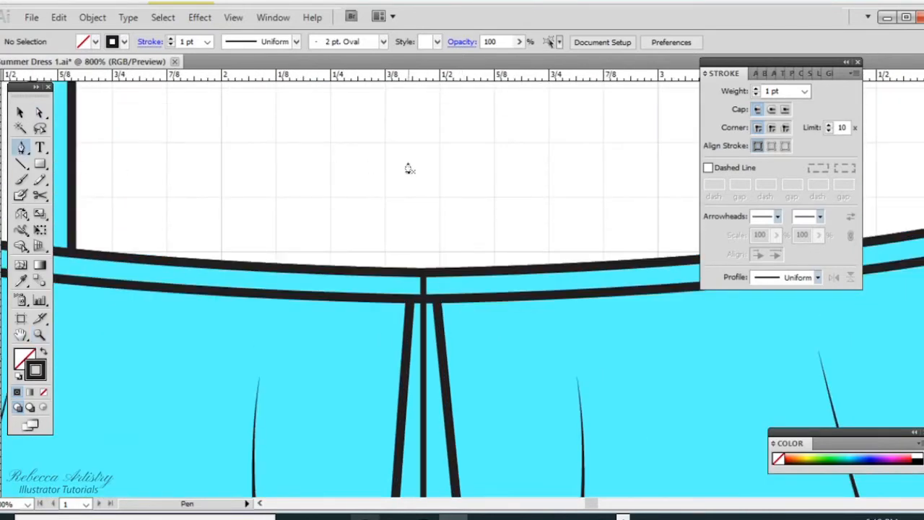
click(417, 161)
drag(419, 201, 432, 212)
key(v)
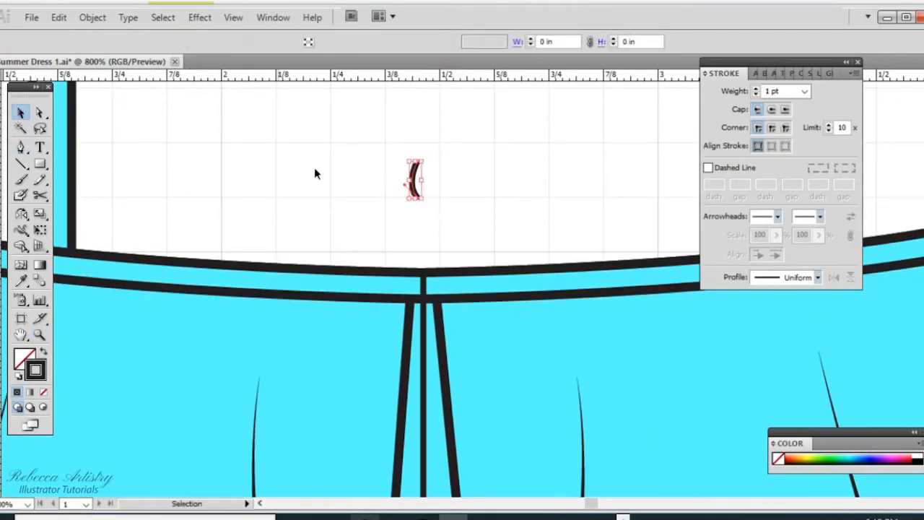
Reflect a mirrored copy of the small curve so the two halves form an almond-shaped outline
key(o)
alt+shift+click(412, 186)
key(v)
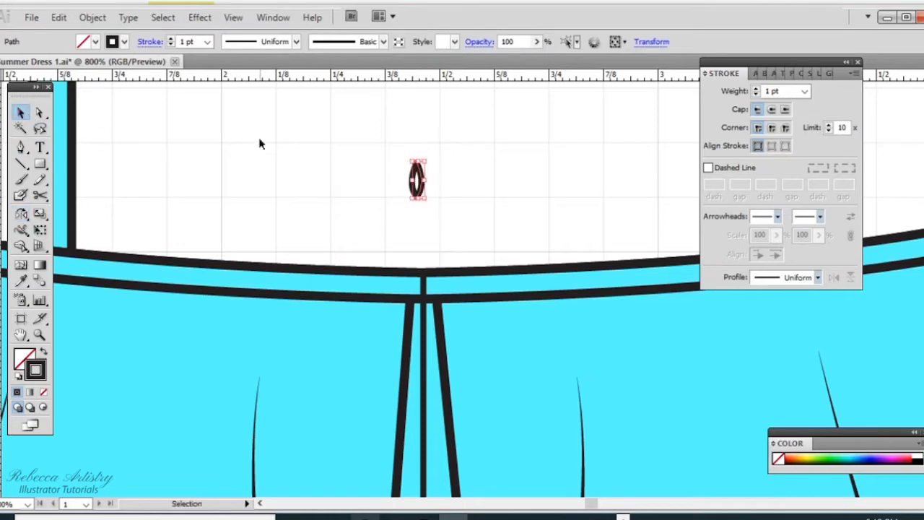
click(259, 140)
Join the top endpoints of the two small curves
key(a)
drag(394, 142, 438, 178)
click(94, 17)
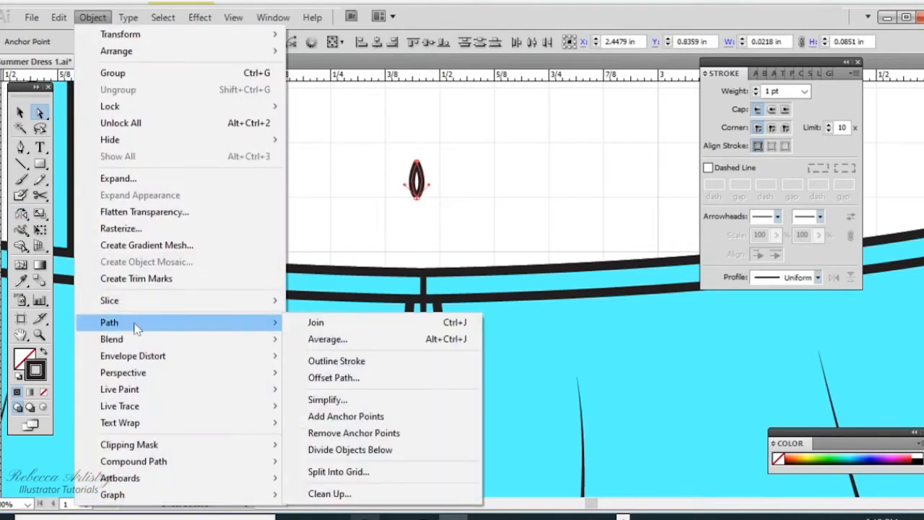
click(317, 281)
key(Return)
Join and average the bottom endpoints of the two small curves to close the almond-shaped outline
drag(387, 213, 440, 194)
click(92, 17)
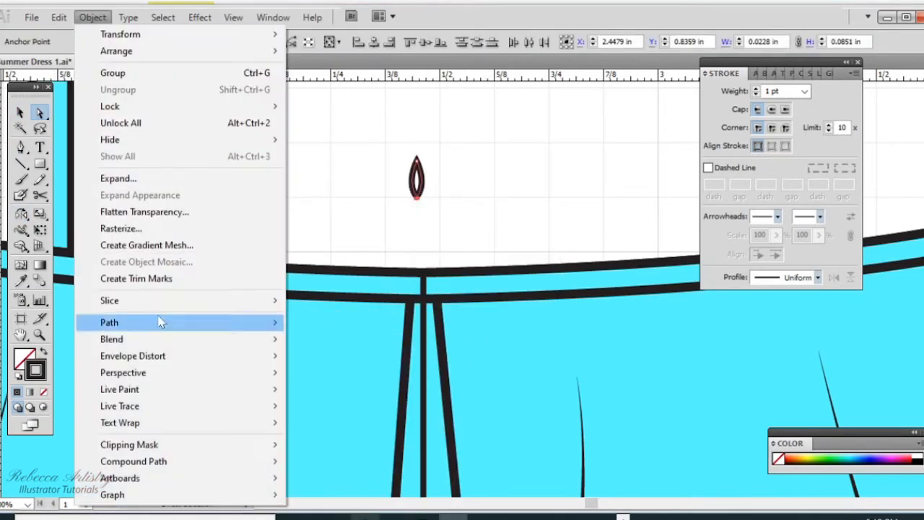
mouse_move(218, 322)
click(318, 322)
click(92, 18)
mouse_move(179, 322)
click(317, 322)
key(Return)
click(82, 19)
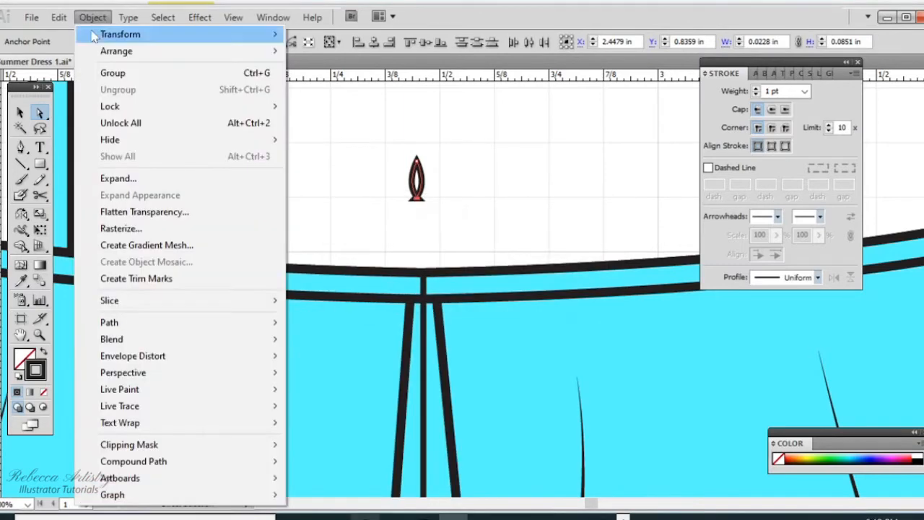
click(335, 340)
key(Return)
click(382, 217)
Scale the almond-shaped zipper pull up slightly
key(v)
click(418, 197)
drag(417, 199, 428, 183)
click(436, 194)
click(424, 197)
Fill the zipper pull shape with the dress's cyan swatch
click(820, 75)
click(714, 74)
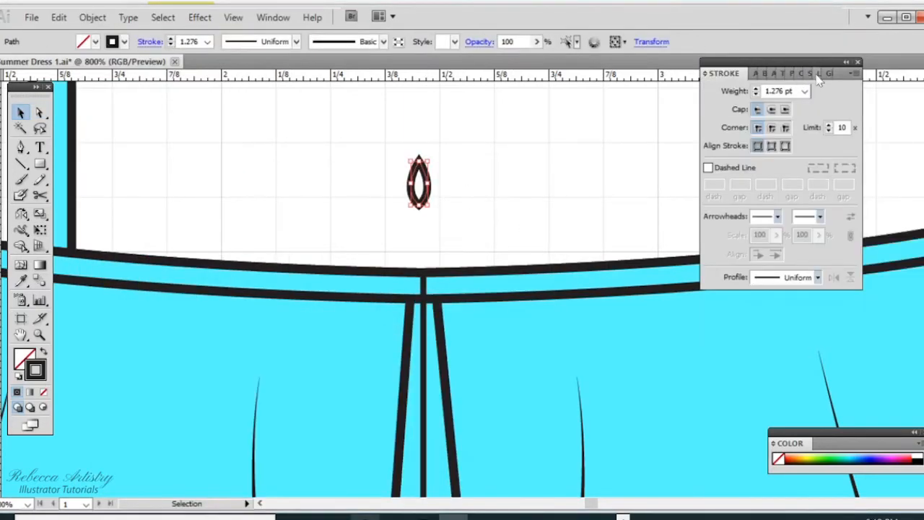
click(818, 74)
click(843, 74)
click(731, 304)
click(772, 93)
scroll(578, 289, down, 1)
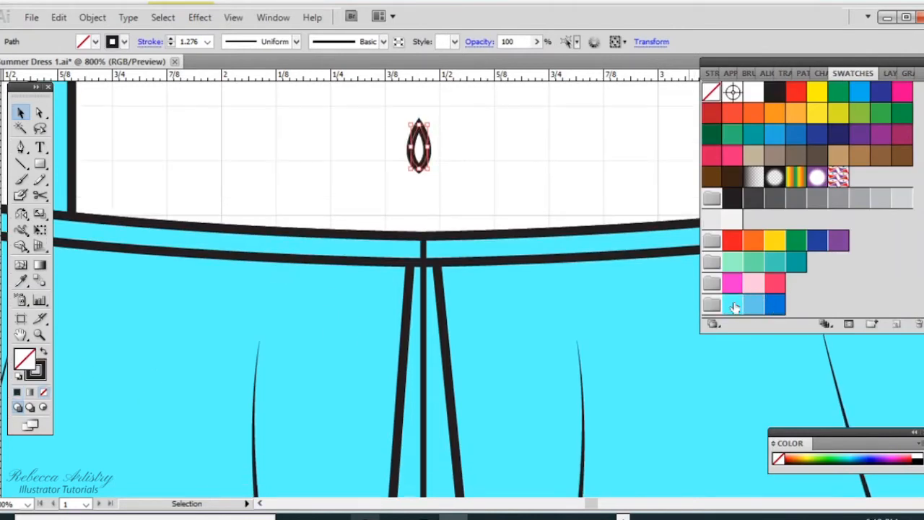
click(732, 304)
Set the zipper pull's stroke weight to 0.5 pt and place it at the upper end of the centre seam
click(712, 72)
click(804, 91)
click(777, 118)
click(482, 156)
drag(421, 148, 425, 254)
click(482, 157)
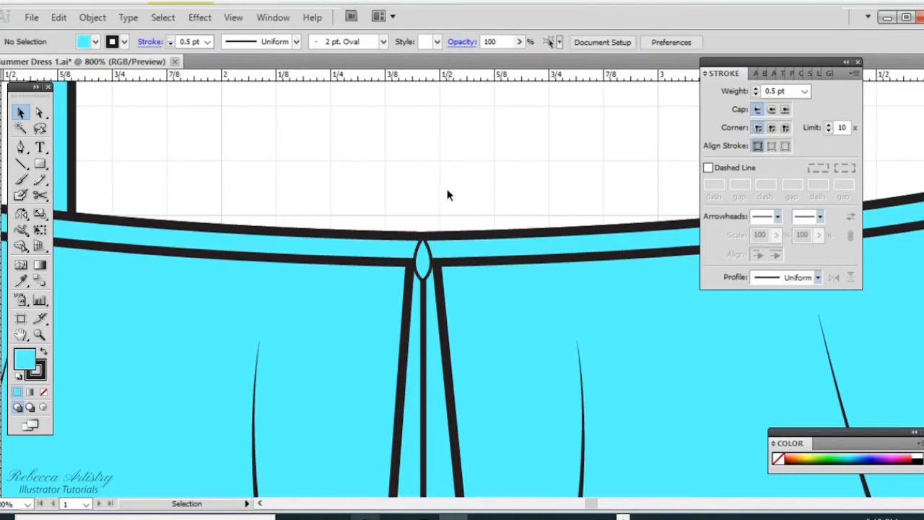
Select all the parts of the back-view dress and group them
key(ctrl+0)
click(105, 20)
drag(409, 197, 497, 424)
click(336, 182)
drag(337, 182, 498, 433)
click(93, 17)
click(109, 73)
click(649, 376)
Arrange the two dresses on the artboard with the front view overlapping the edge of the back view's skirt
drag(590, 502, 599, 503)
scroll(406, 293, down, 2)
drag(407, 294, 406, 303)
right_click(407, 303)
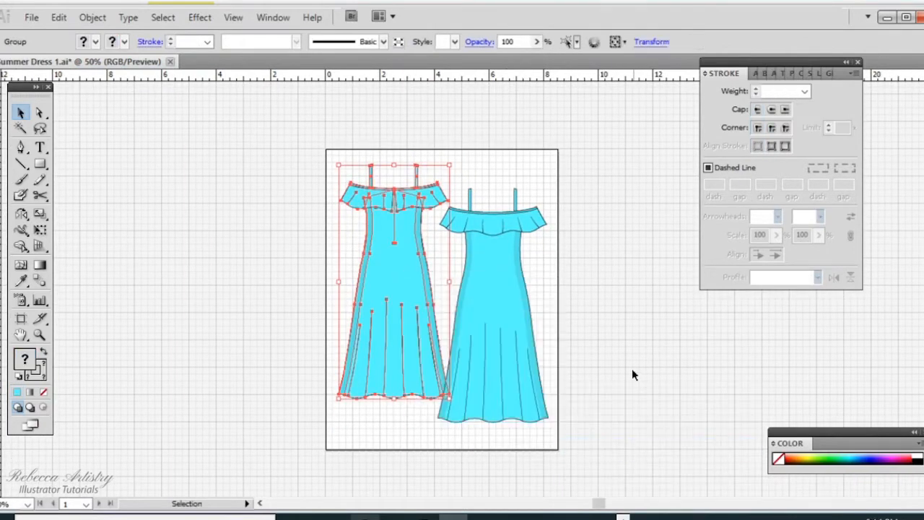
click(632, 368)
click(501, 310)
click(619, 302)
mouse_move(467, 307)
mouse_down()
mouse_move(454, 286)
mouse_move(440, 298)
mouse_move(485, 306)
mouse_up()
click(662, 319)
click(574, 297)
Add the text label "Front" at 21 pt and place it below the front dress's hem
key(F7)
click(44, 148)
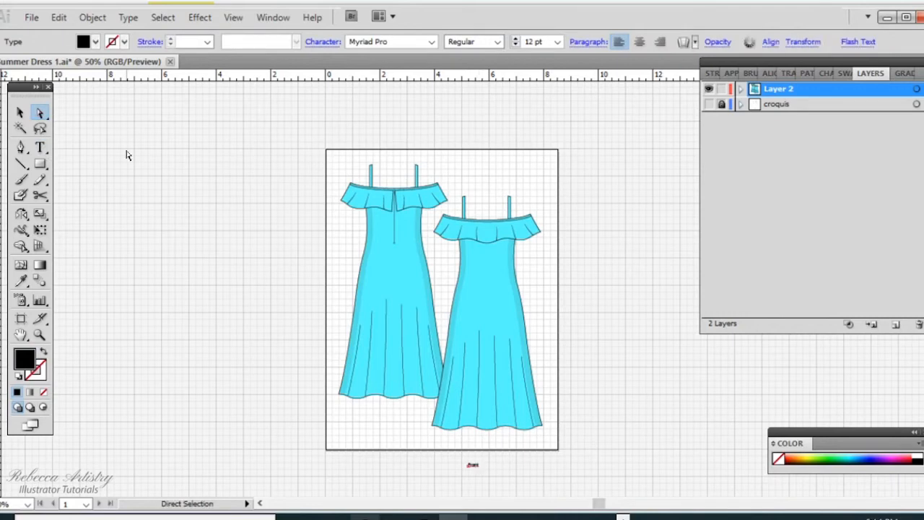
click(20, 112)
click(476, 465)
click(557, 41)
click(537, 161)
click(557, 41)
click(537, 172)
click(592, 303)
drag(481, 466, 492, 440)
click(554, 454)
Copy the "Front" label to below the back dress's hem
click(40, 334)
click(504, 427)
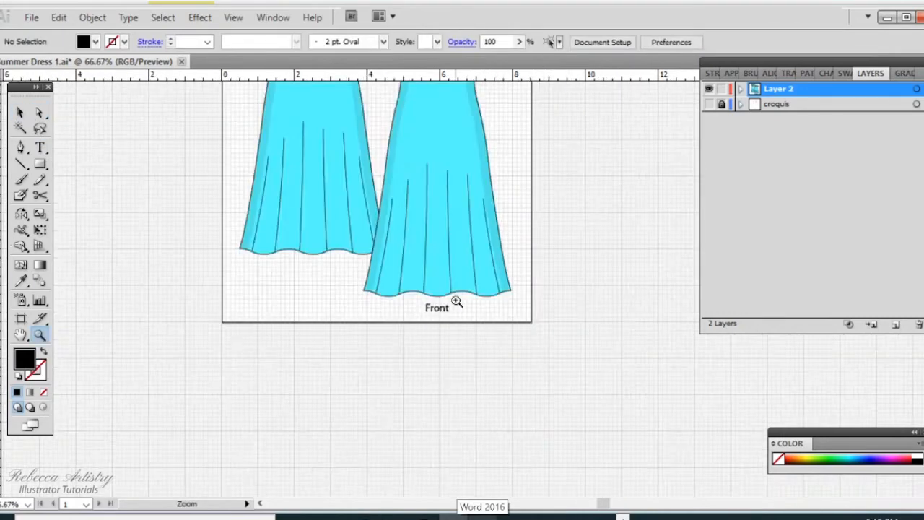
click(457, 301)
click(425, 285)
click(537, 350)
click(20, 113)
drag(450, 279, 128, 150)
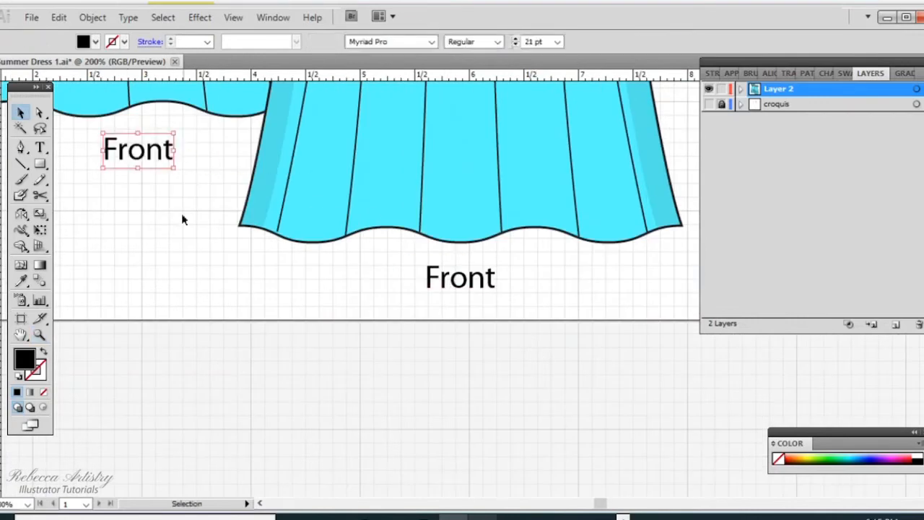
click(181, 214)
Change the copied label's text to "Back"
click(40, 148)
click(173, 150)
key(BackSpace)
key(BackSpace)
key(BackSpace)
key(BackSpace)
key(BackSpace)
text(Back)
key(Escape)
click(192, 252)
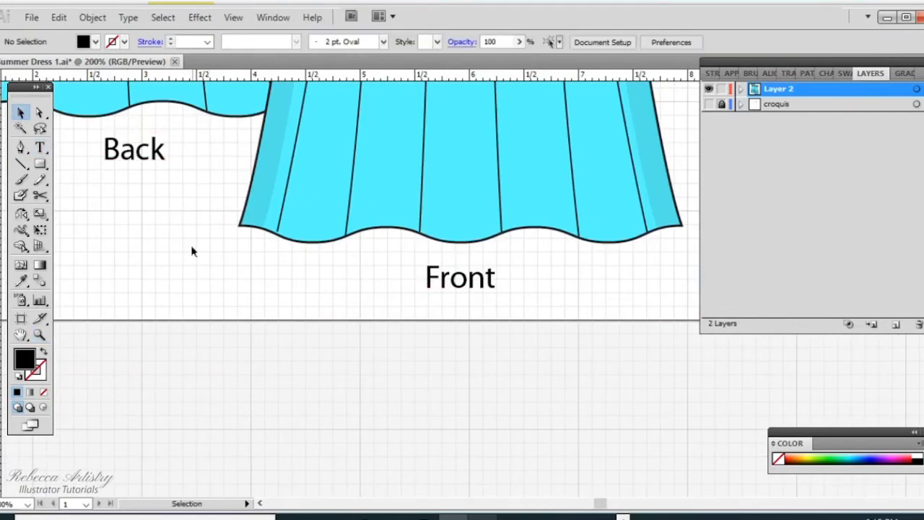
Nudge the "Back" label left to centre it under the back dress
key(ctrl+0)
scroll(398, 329, up, 1)
click(384, 346)
key(Left)
key(Left)
key(Left)
key(Left)
key(Left)
key(Left)
key(Left)
key(Left)
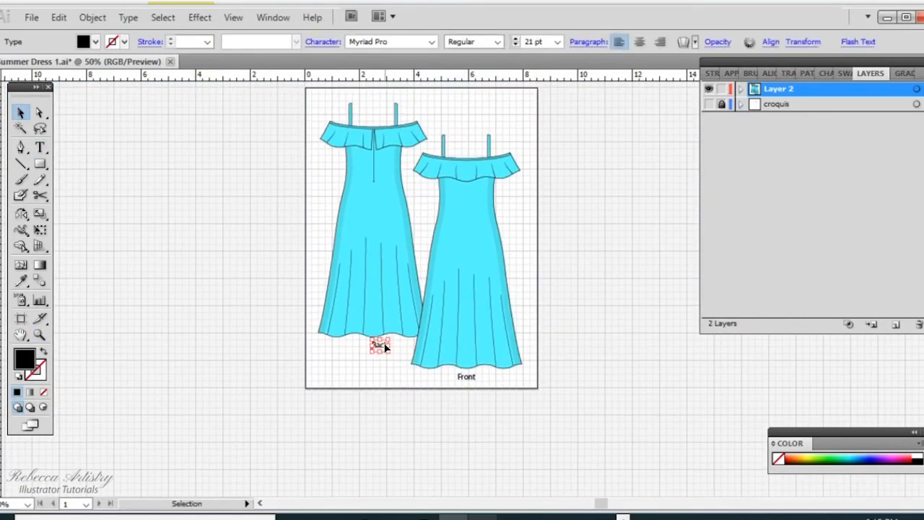
click(433, 402)
key(ctrl+z)
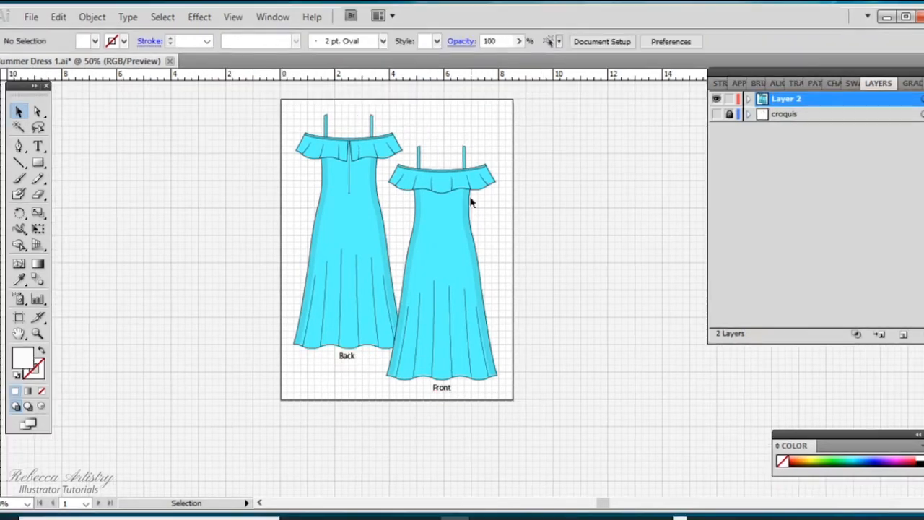
Swap the fill and stroke colours with nothing selected
click(38, 335)
click(442, 198)
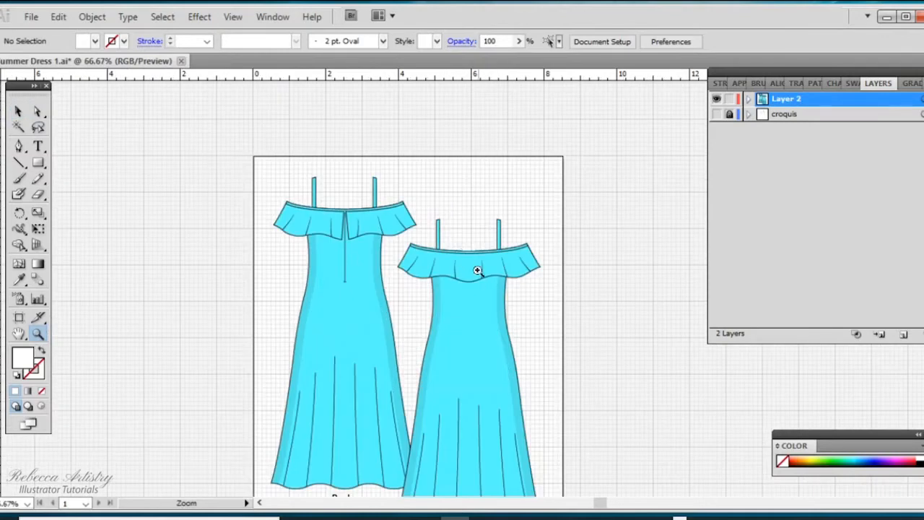
click(486, 309)
click(488, 299)
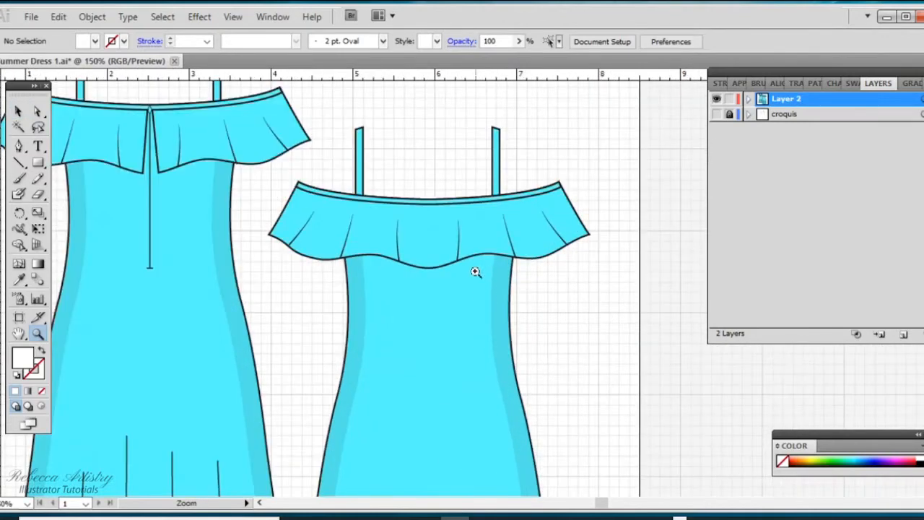
click(475, 271)
click(18, 110)
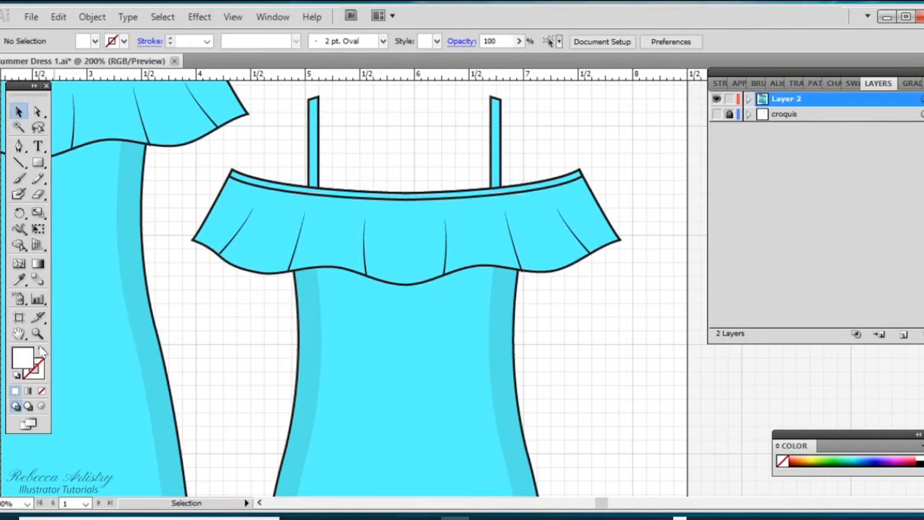
click(40, 351)
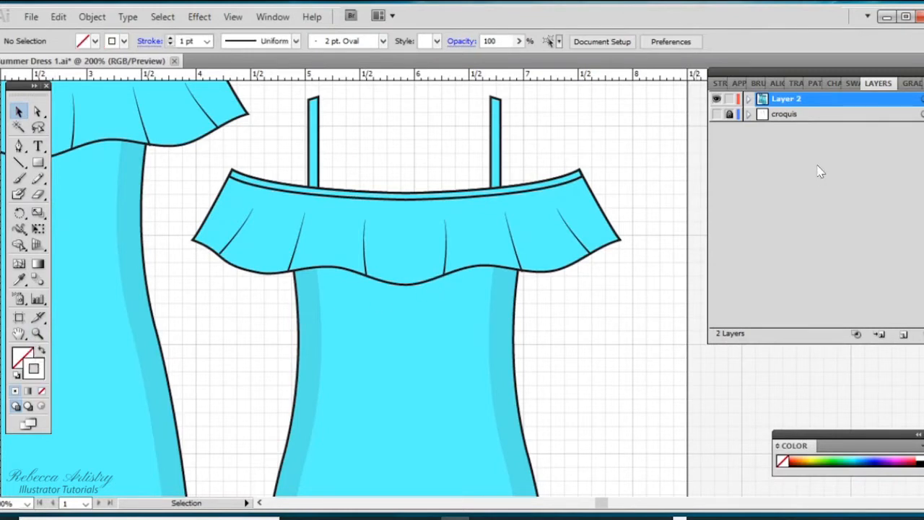
click(853, 84)
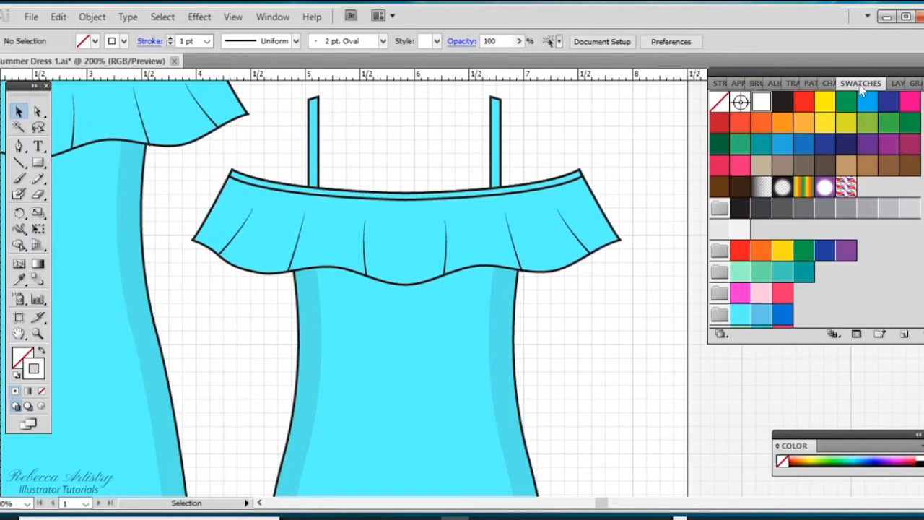
click(897, 85)
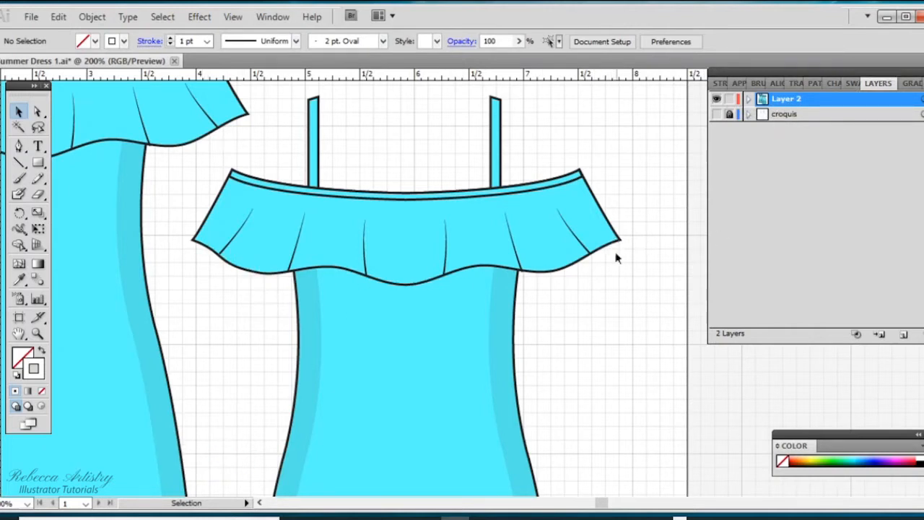
Expand Layer 2 and isolate the front dress's flounce path
click(749, 99)
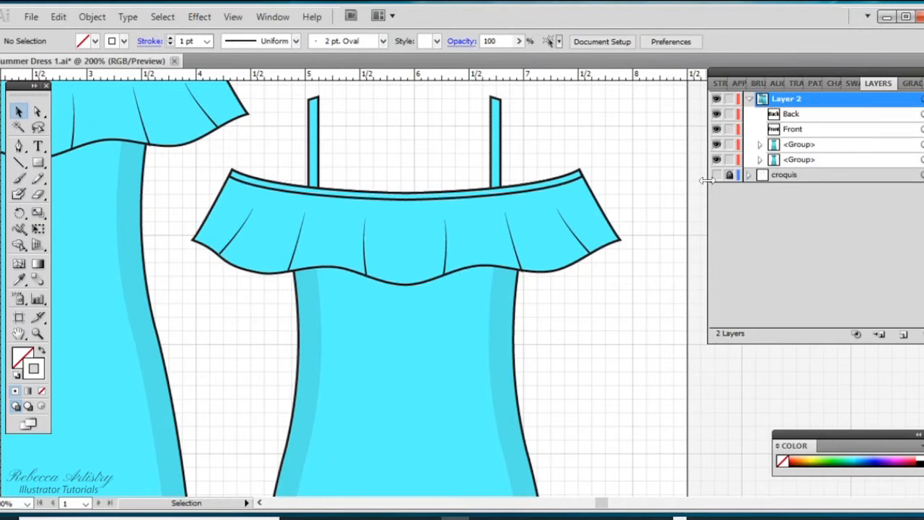
click(478, 270)
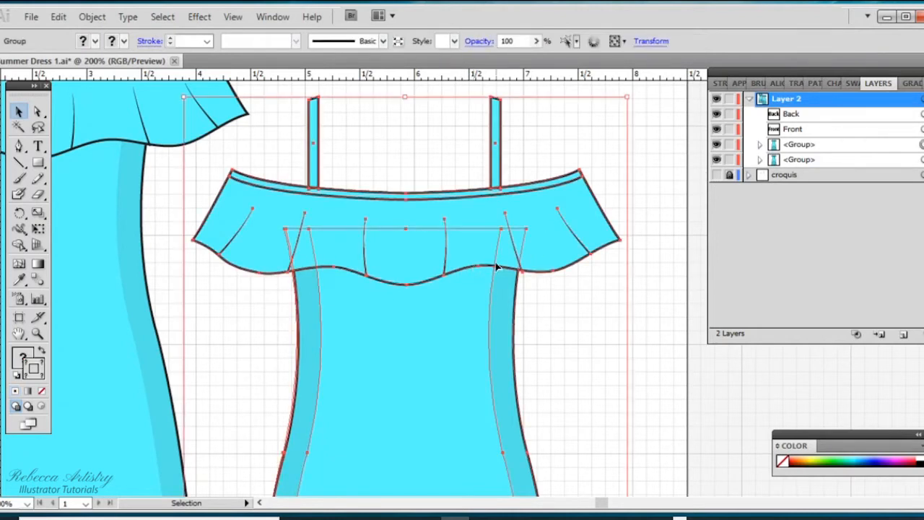
double_click(496, 267)
double_click(496, 267)
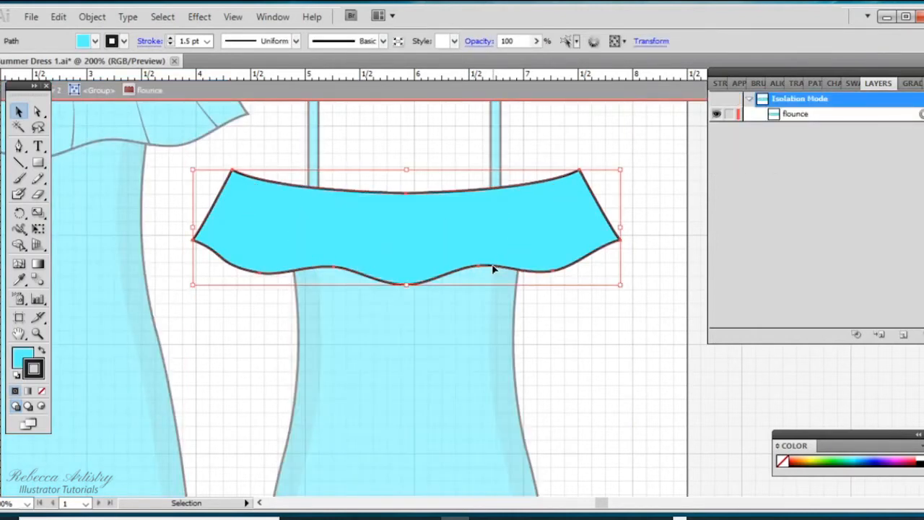
Try to join the ends of the flounce path, then deselect it
key(a)
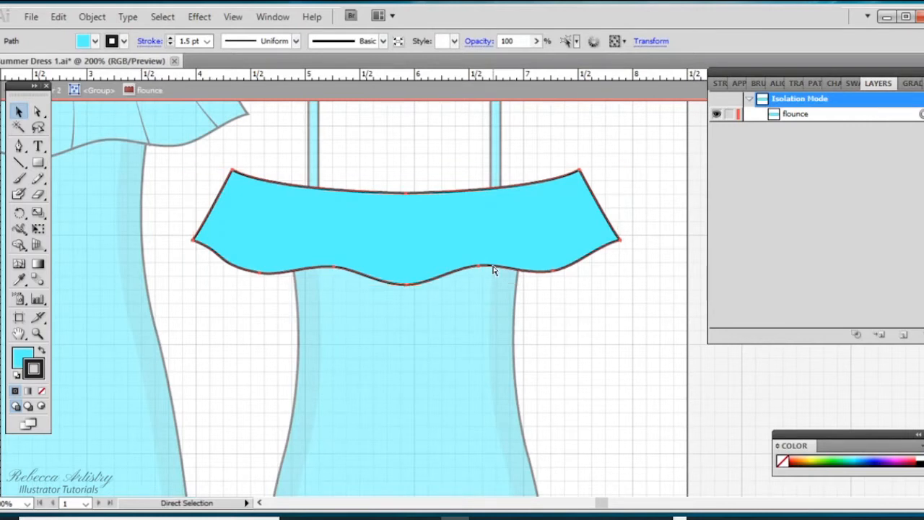
key(ctrl+j)
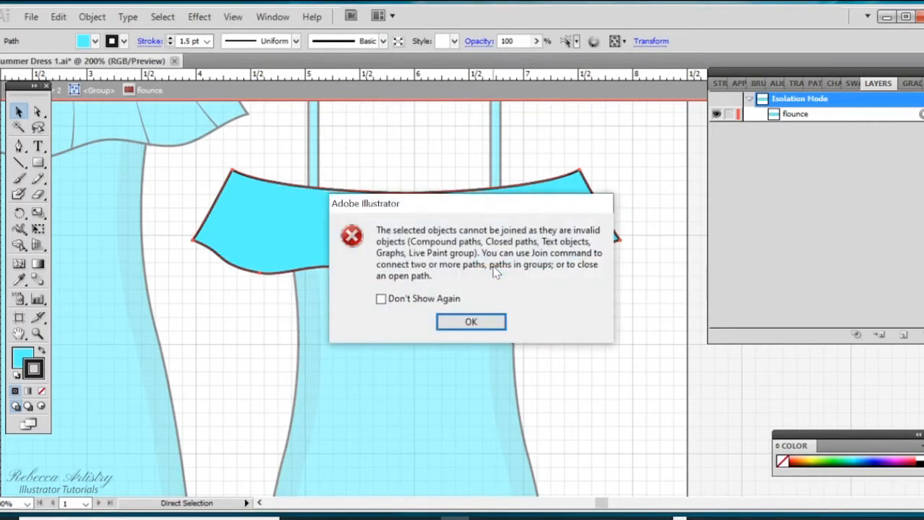
click(497, 323)
key(v)
click(649, 232)
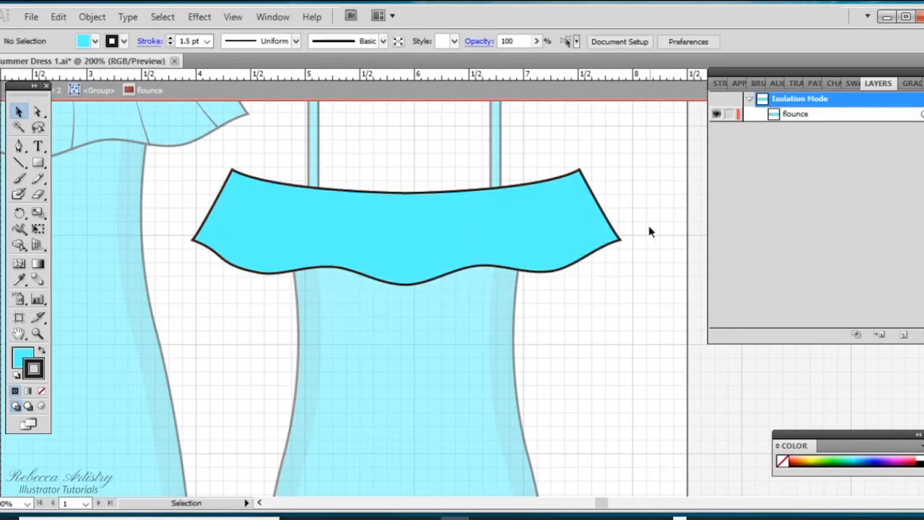
Duplicate the flounce path and lock the lower of the two flounce objects
click(819, 118)
click(916, 73)
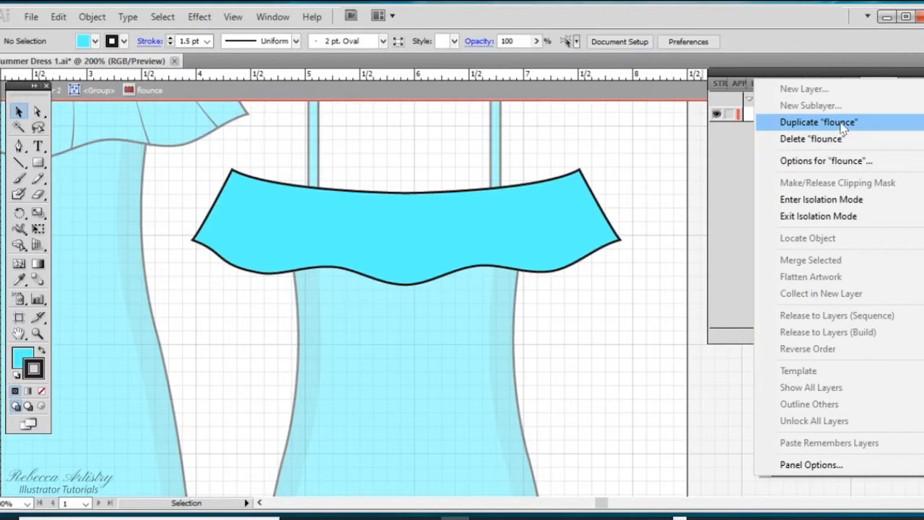
click(818, 122)
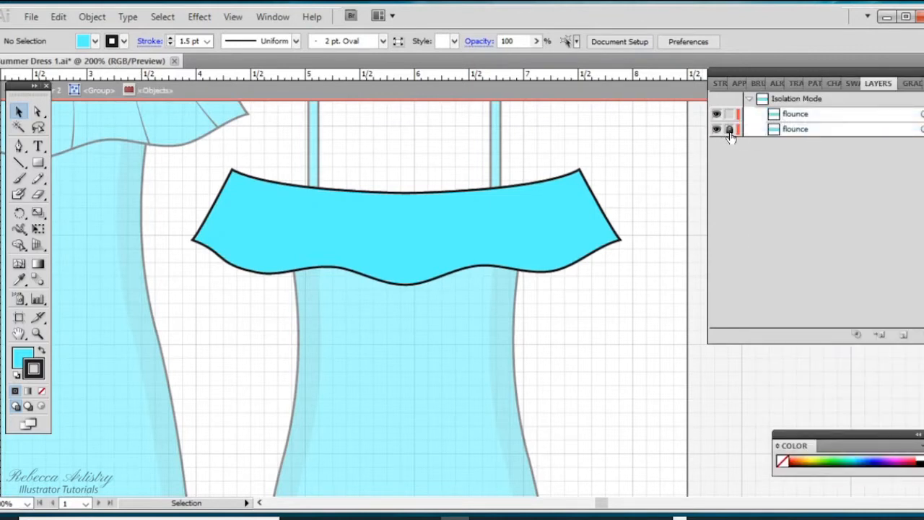
Remove the fill from the upper flounce copy
click(39, 112)
click(254, 213)
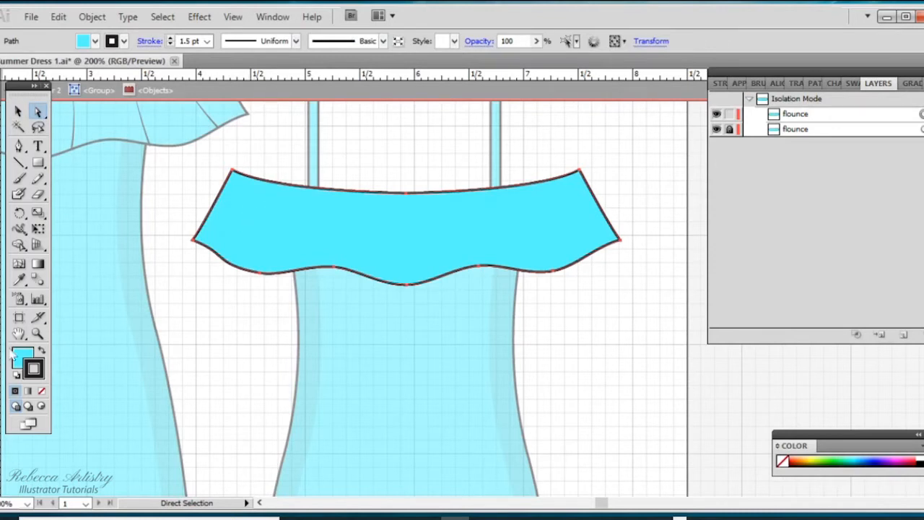
click(41, 390)
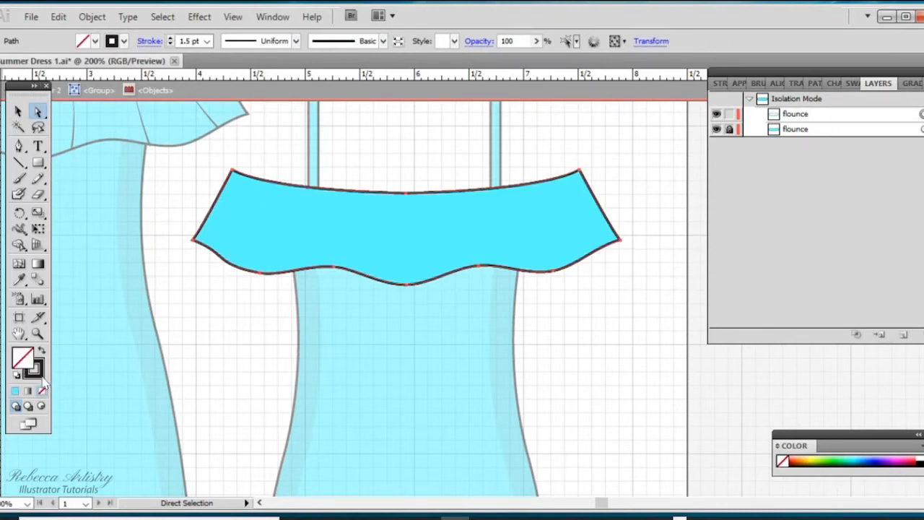
Set the stroke of the upper flounce copy to bright pink
click(40, 374)
click(866, 84)
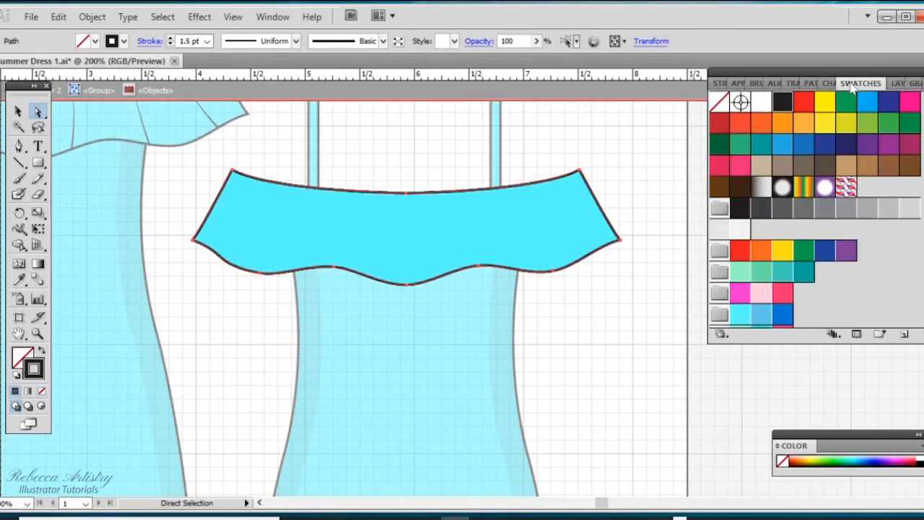
click(909, 102)
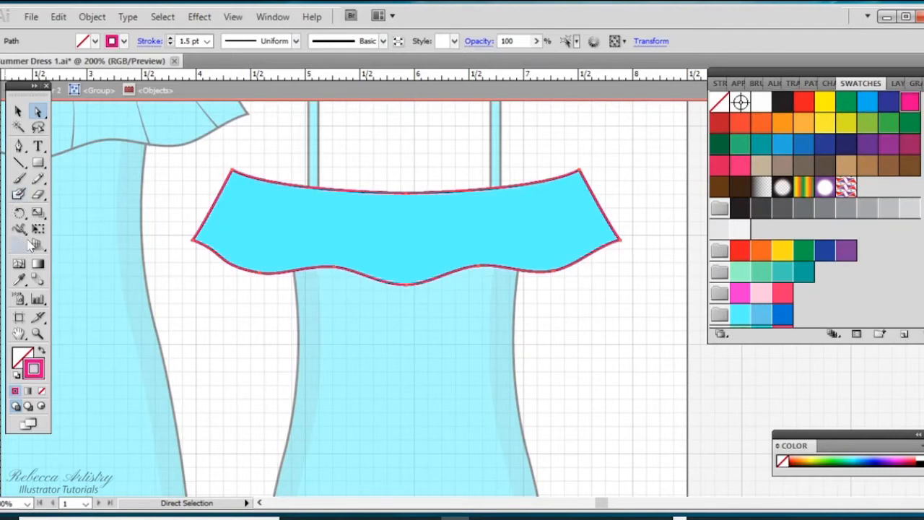
Cut the pink flounce outline with the Scissors tool at its lower-left and lower-right corner points
click(37, 333)
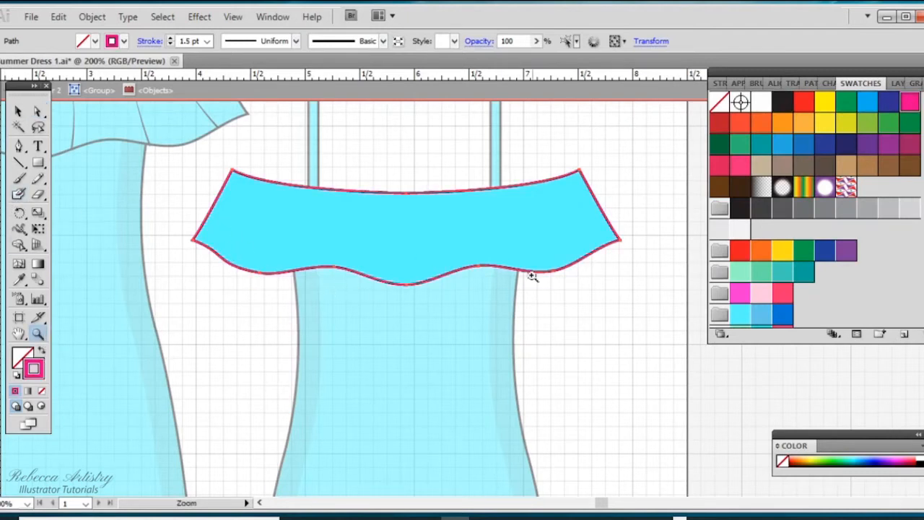
click(263, 262)
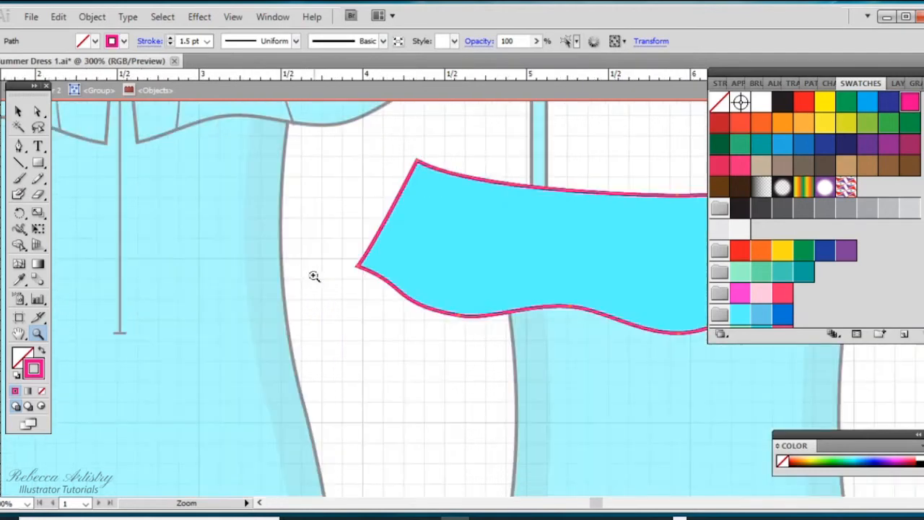
click(404, 277)
click(452, 296)
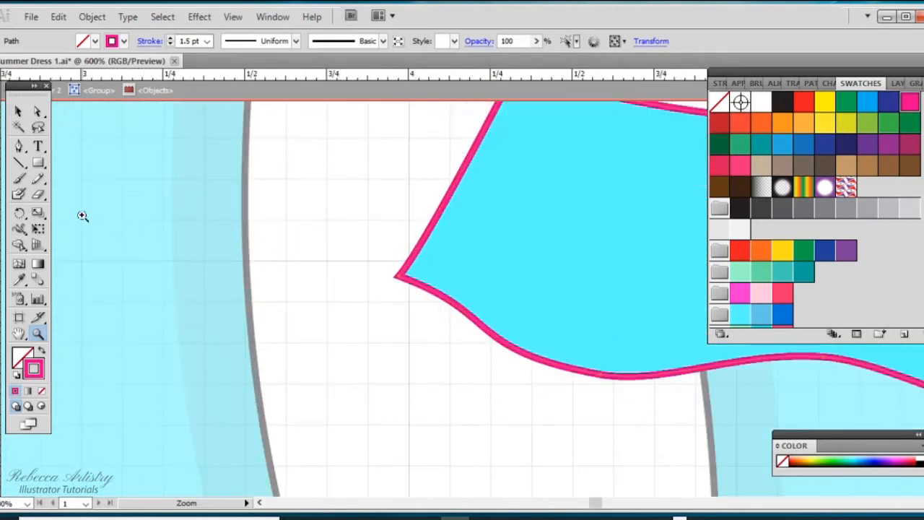
drag(41, 200, 72, 212)
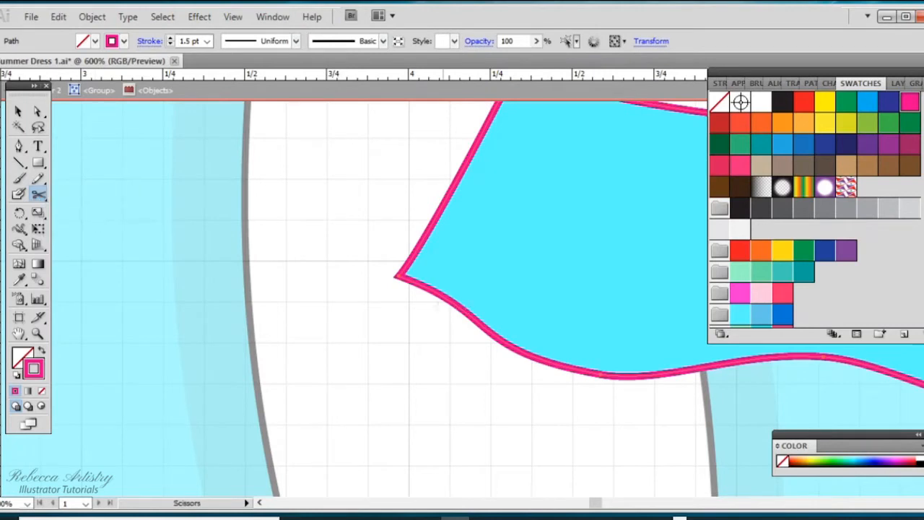
click(398, 275)
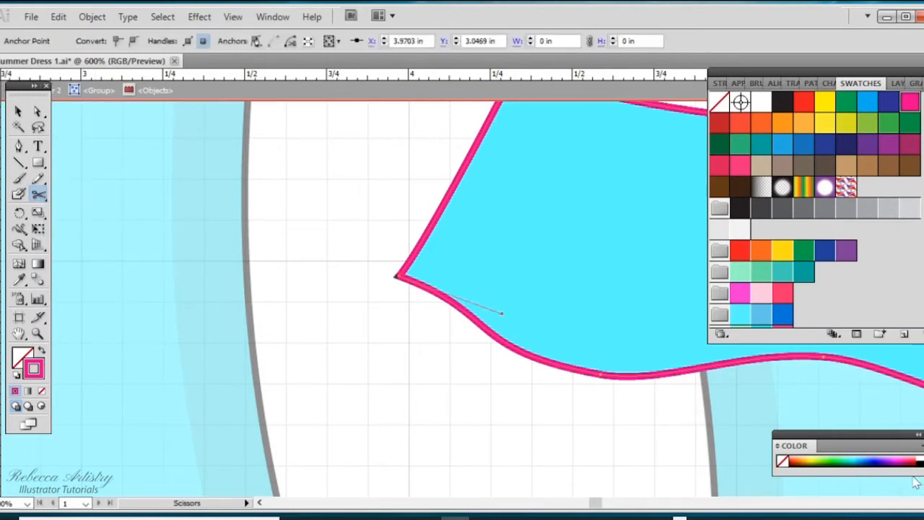
scroll(417, 295, right, 1)
scroll(462, 289, right, 15)
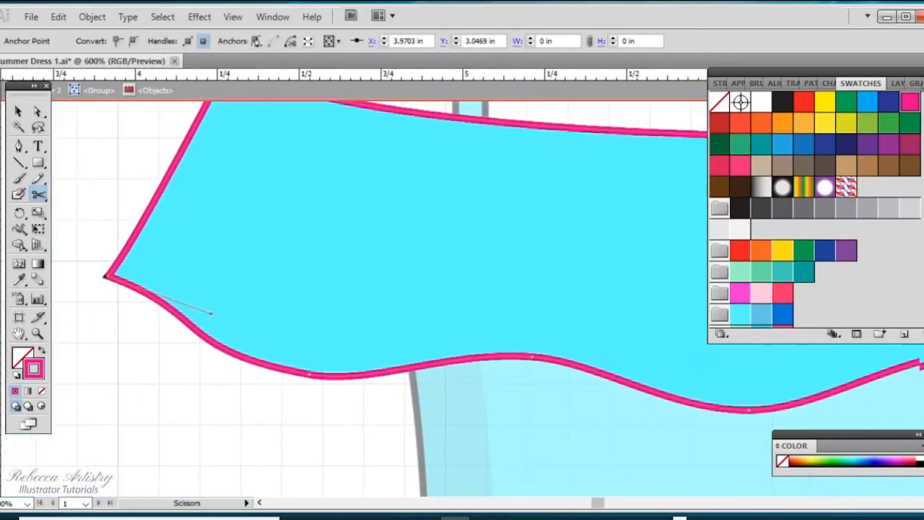
scroll(462, 289, right, 20)
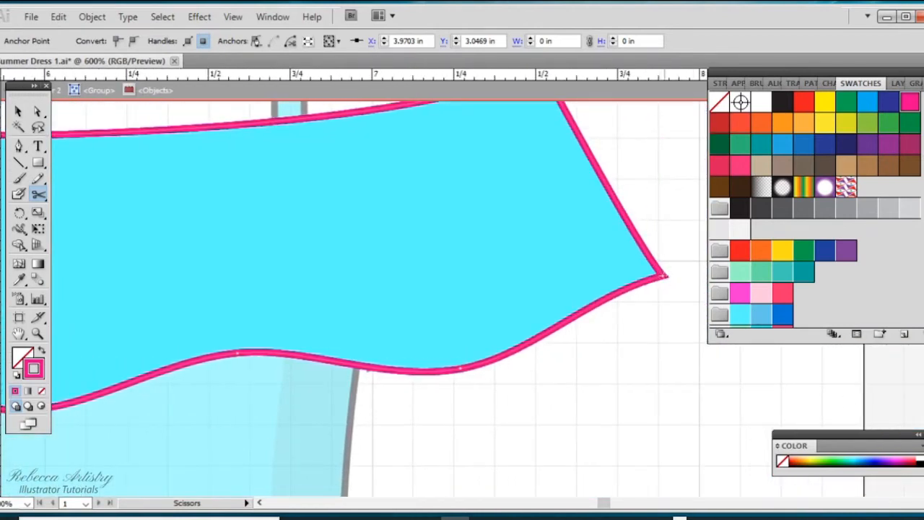
click(664, 276)
Delete the pink outline's side and neckline segments so only the wavy hem line is left, and deselect it
click(37, 112)
click(38, 112)
click(610, 191)
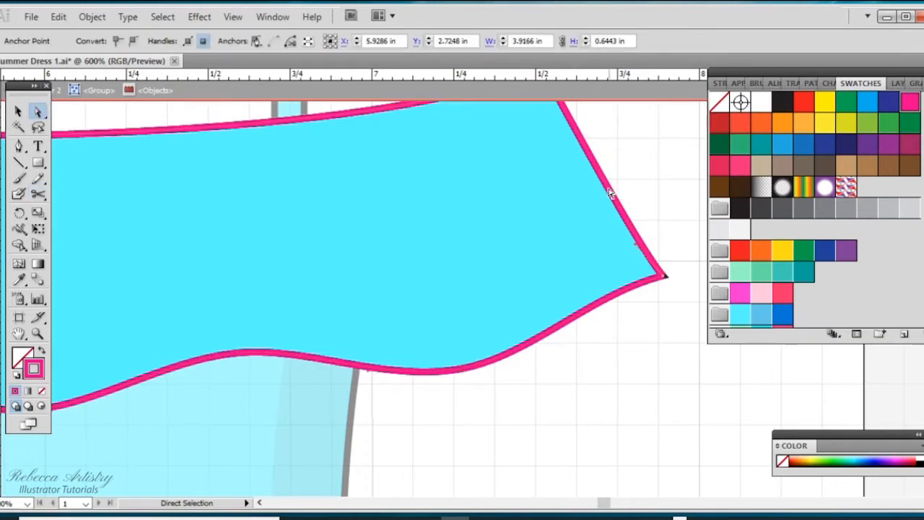
click(610, 194)
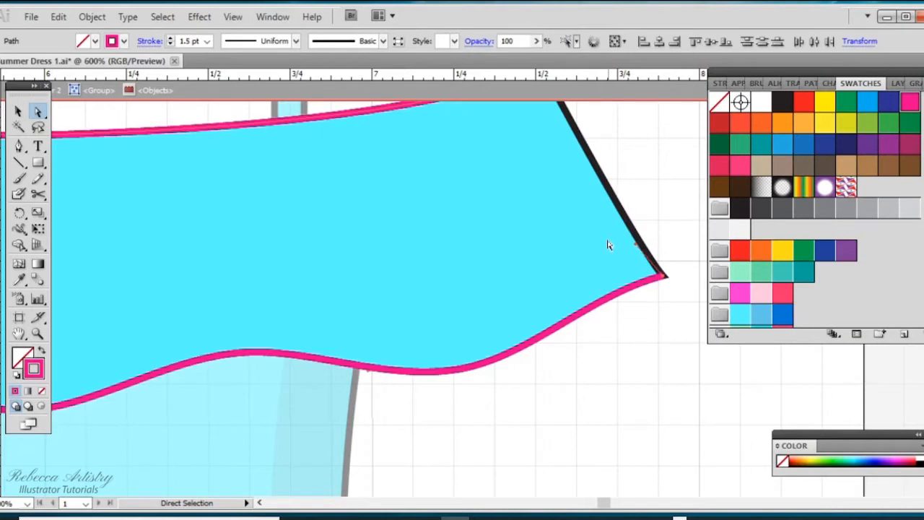
scroll(610, 240, up, 2)
click(495, 160)
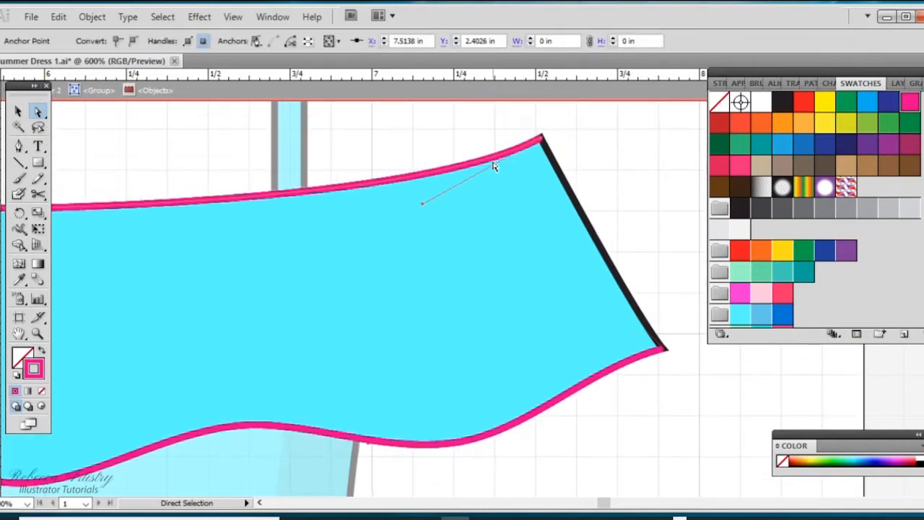
click(494, 166)
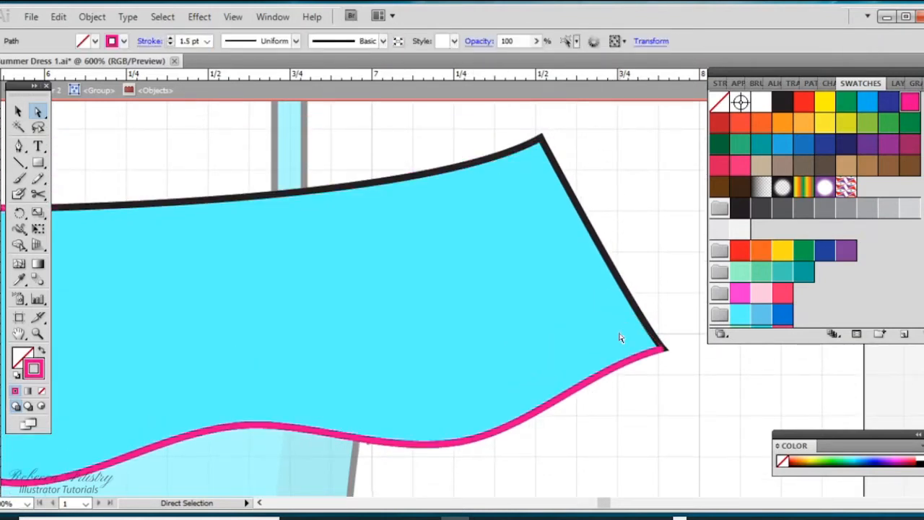
drag(603, 503, 598, 505)
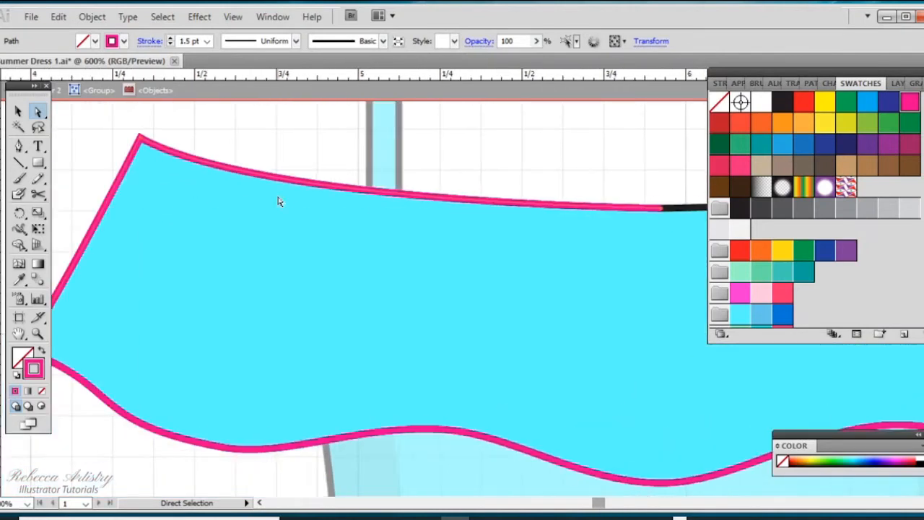
click(142, 138)
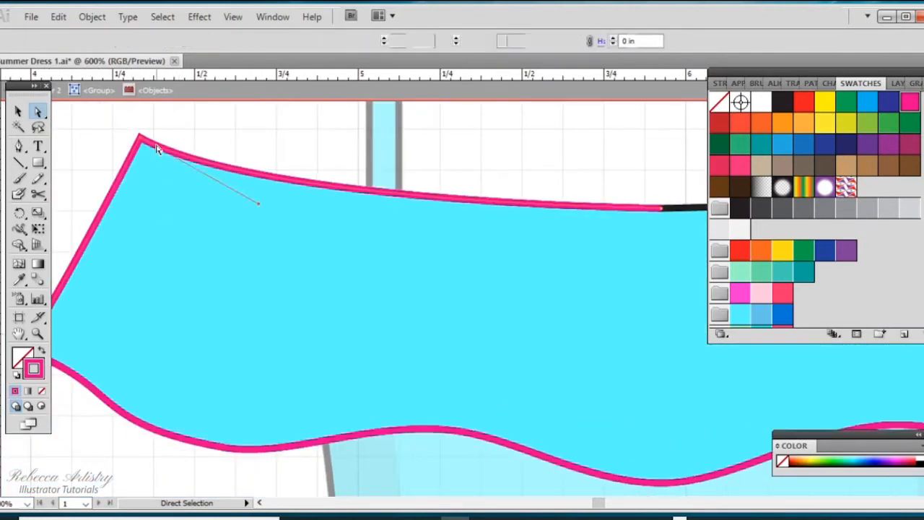
click(157, 149)
click(19, 111)
click(269, 142)
scroll(524, 449, down, 1)
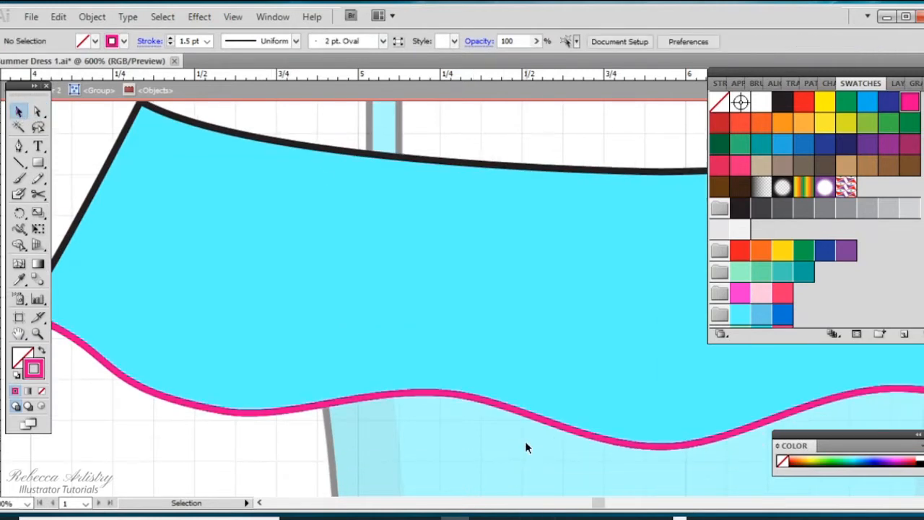
Place a copy of the pink hem line straight up, slightly above the flounce's lower edge
click(546, 426)
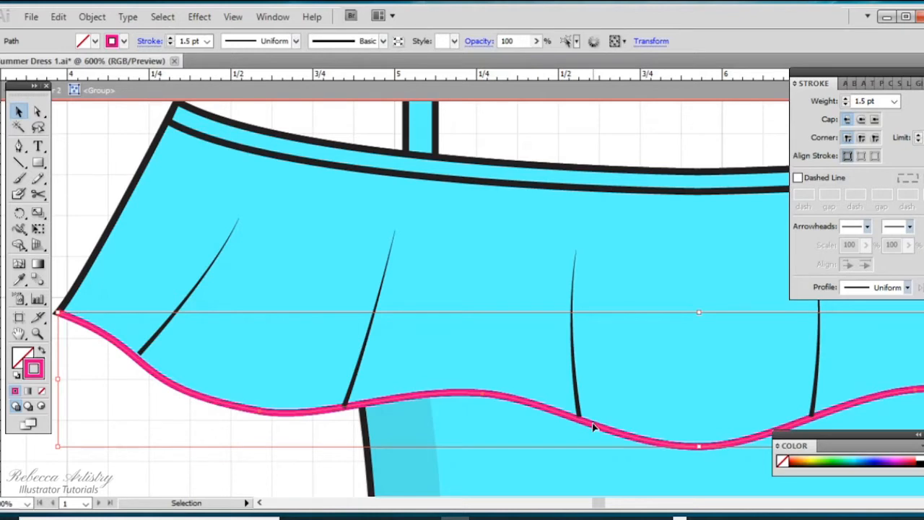
drag(593, 423, 592, 408)
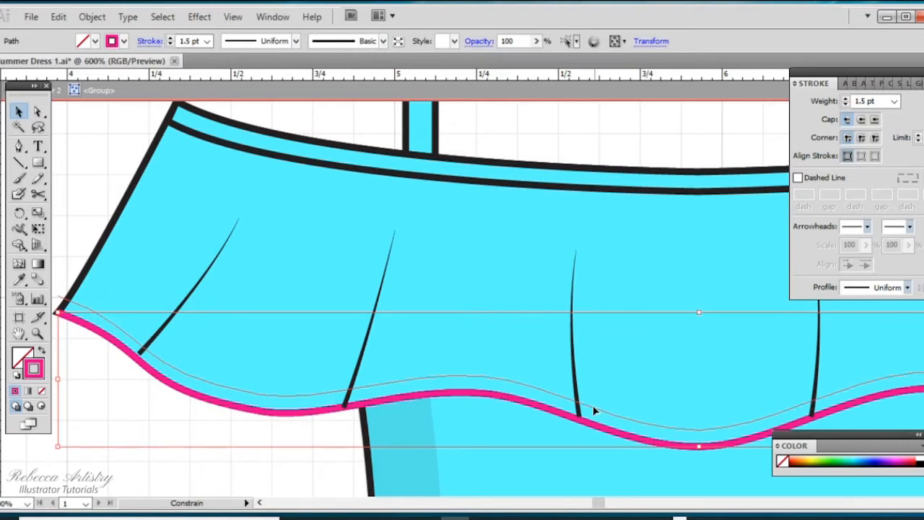
drag(594, 410, 593, 410)
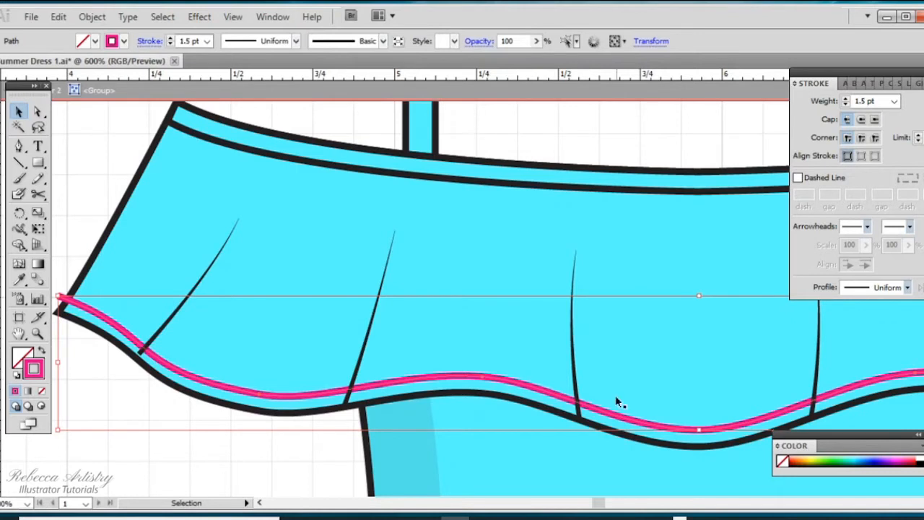
Give the pink hem line a 0.5 pt stroke weight and a dashed line with a 2 pt dash
click(895, 104)
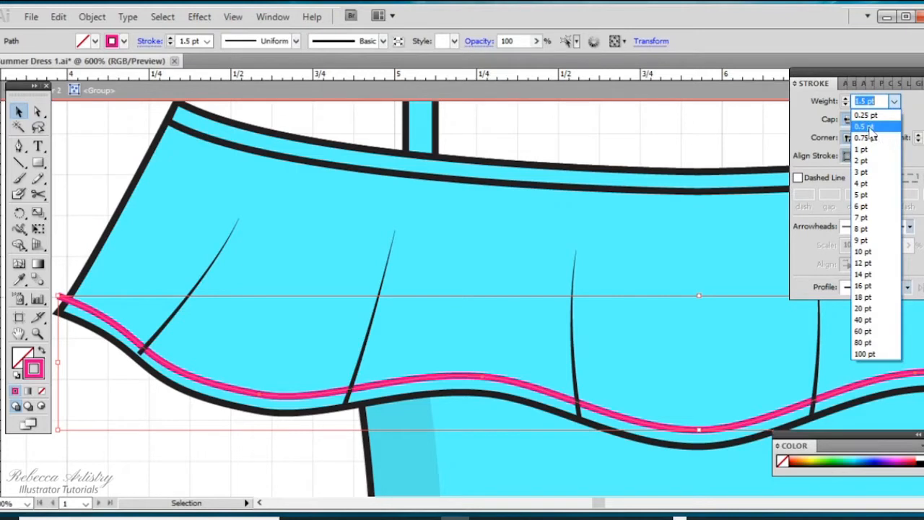
click(870, 127)
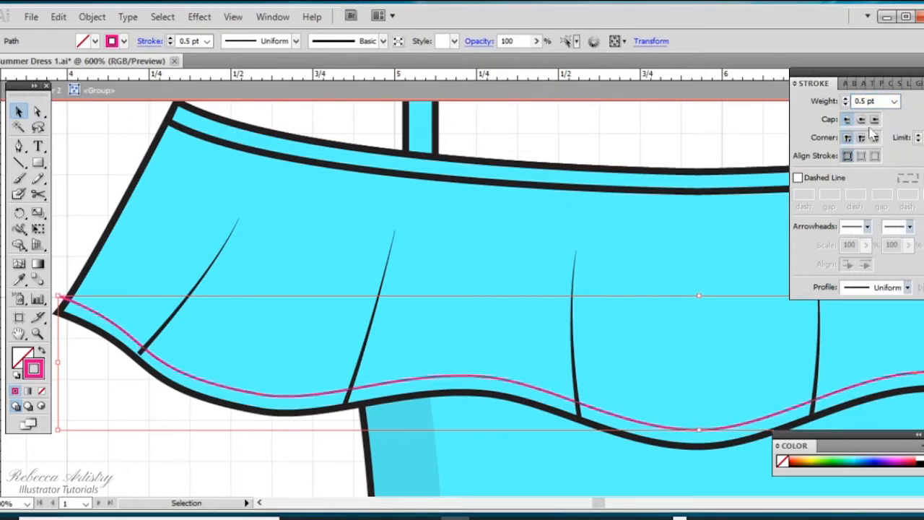
click(799, 178)
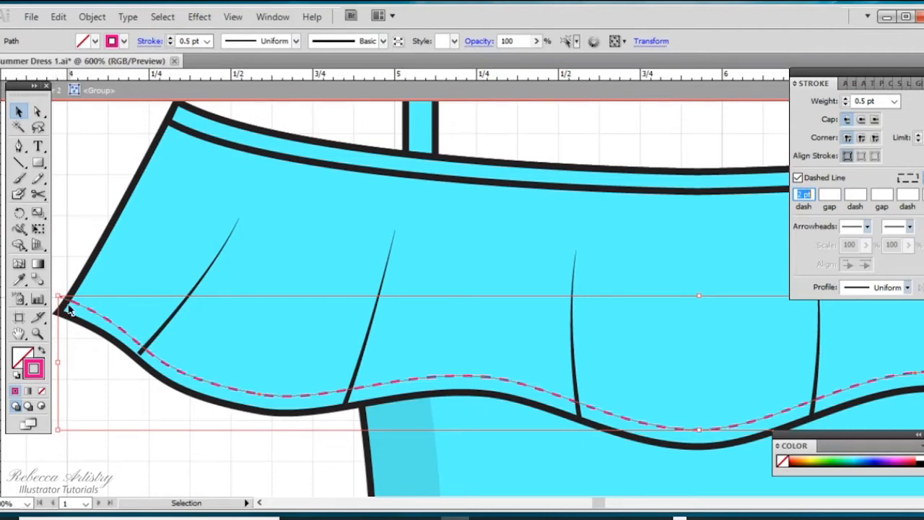
Scale the dashed hem line non-uniformly to 98% horizontally and 100% vertically, then deselect it
click(92, 16)
mouse_move(129, 38)
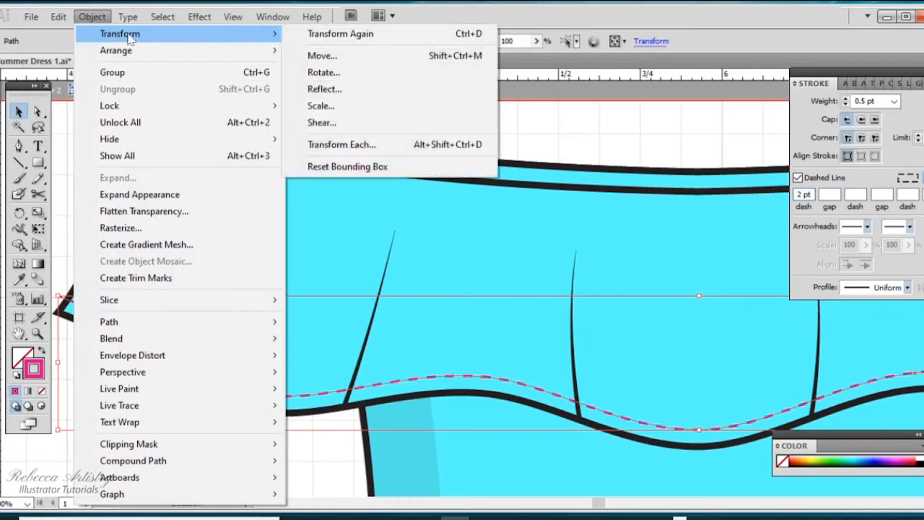
click(323, 108)
click(417, 236)
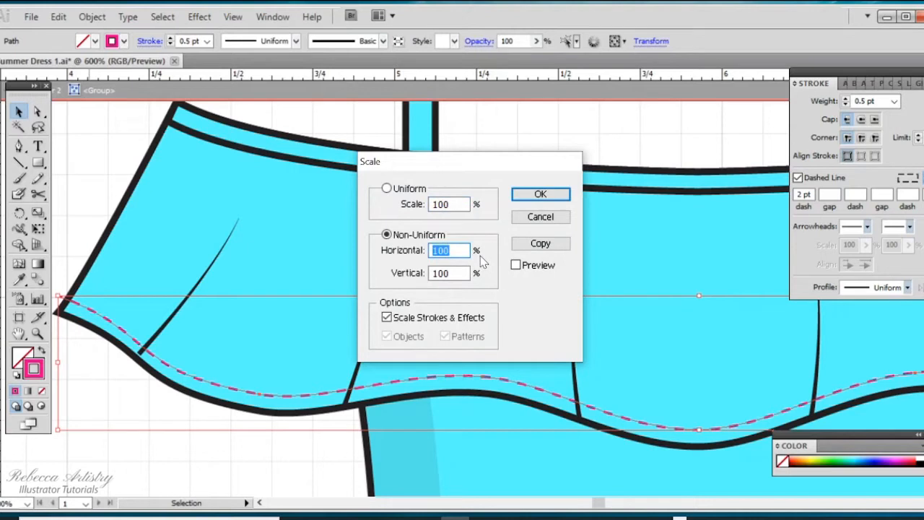
text(98)
click(516, 265)
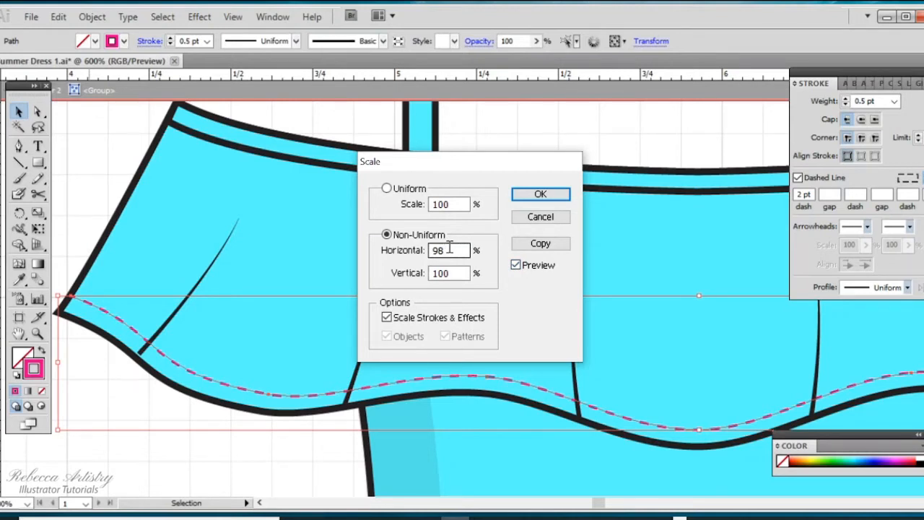
click(546, 196)
click(570, 136)
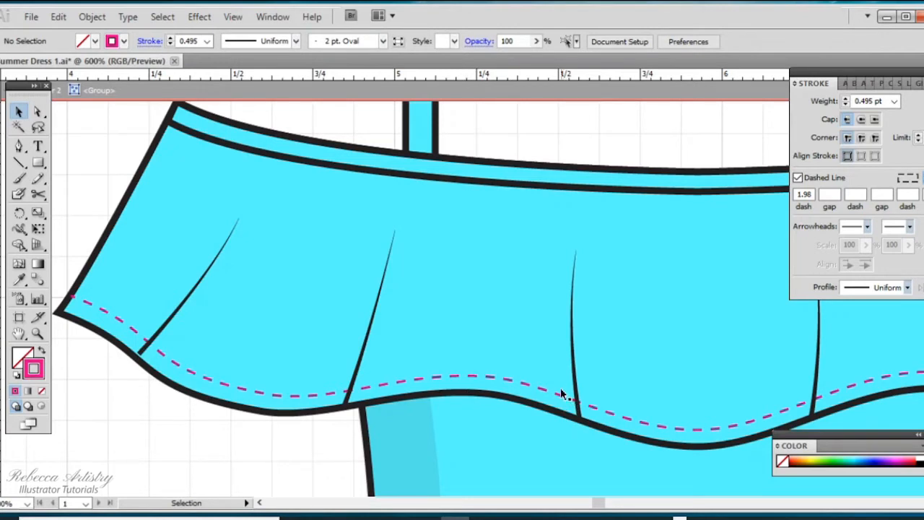
Change the dashed flounce stitching line's stroke colour to black and deselect it
key(ctrl+minus)
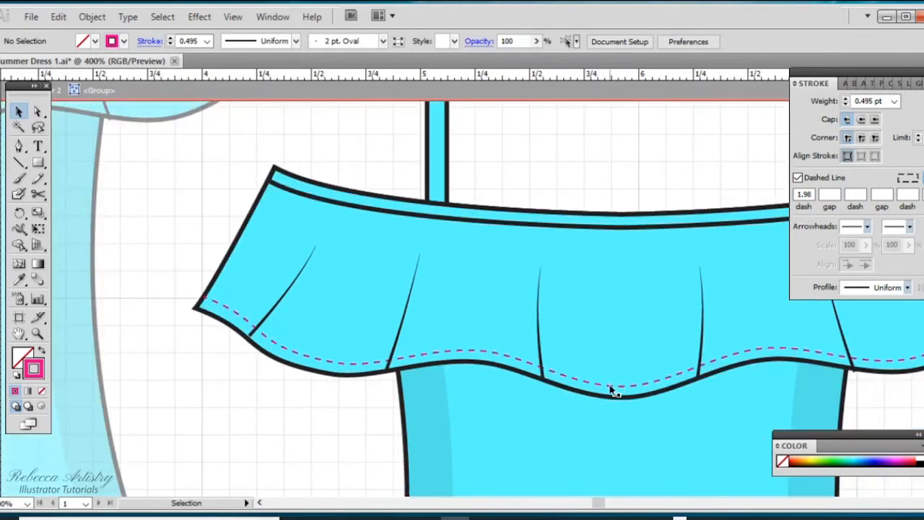
click(612, 388)
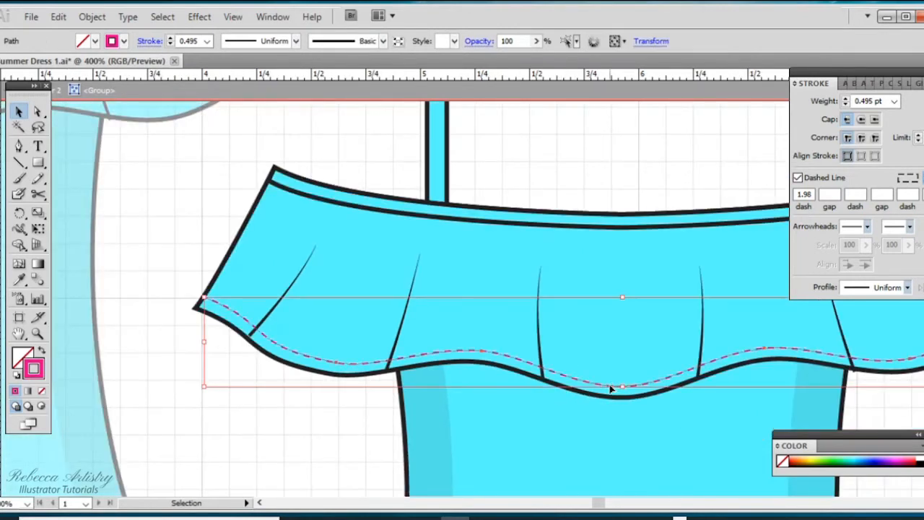
click(908, 83)
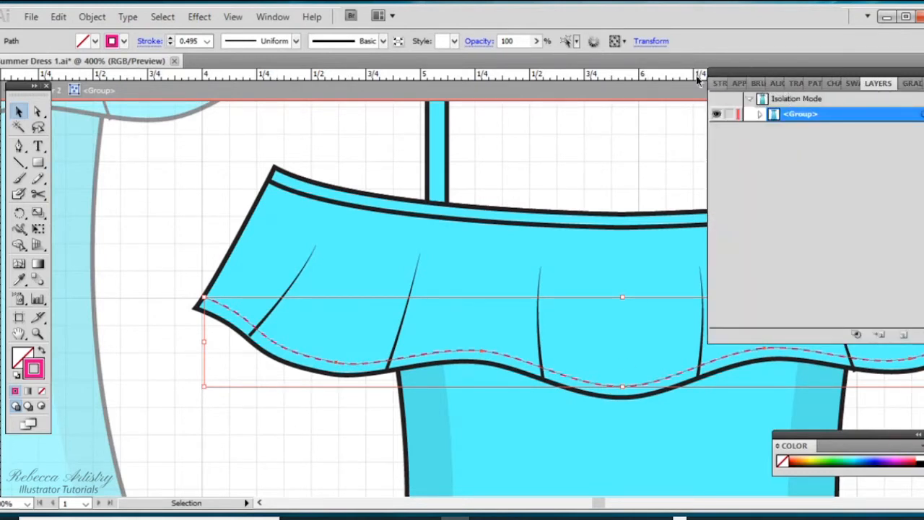
click(854, 84)
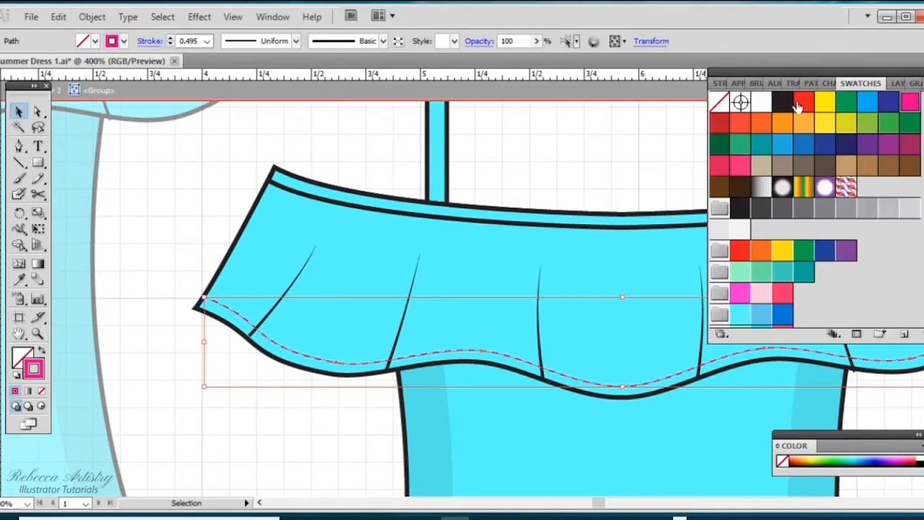
click(783, 102)
click(576, 186)
Isolate the front dress group and place a copy of the dress body outline slightly above the original at the skirt hem
key(ctrl+minus)
key(ctrl+minus)
key(ctrl+minus)
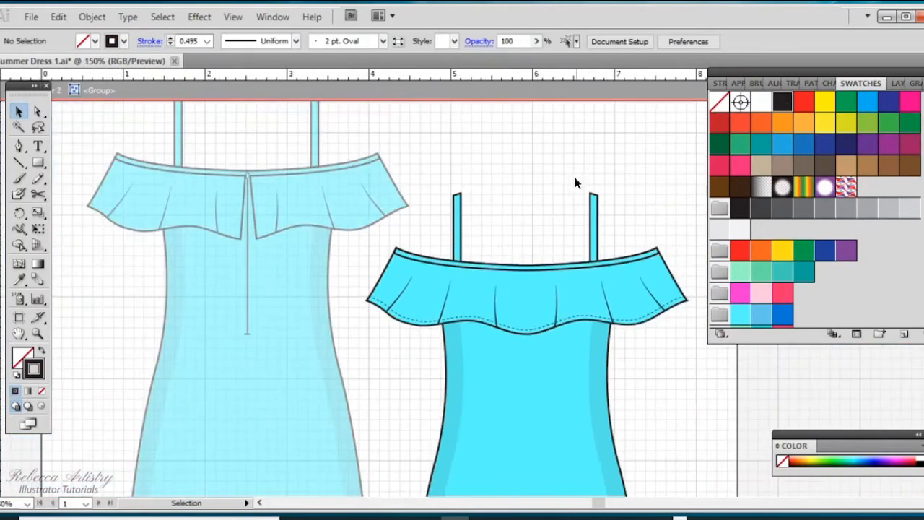
scroll(590, 348, down, 10)
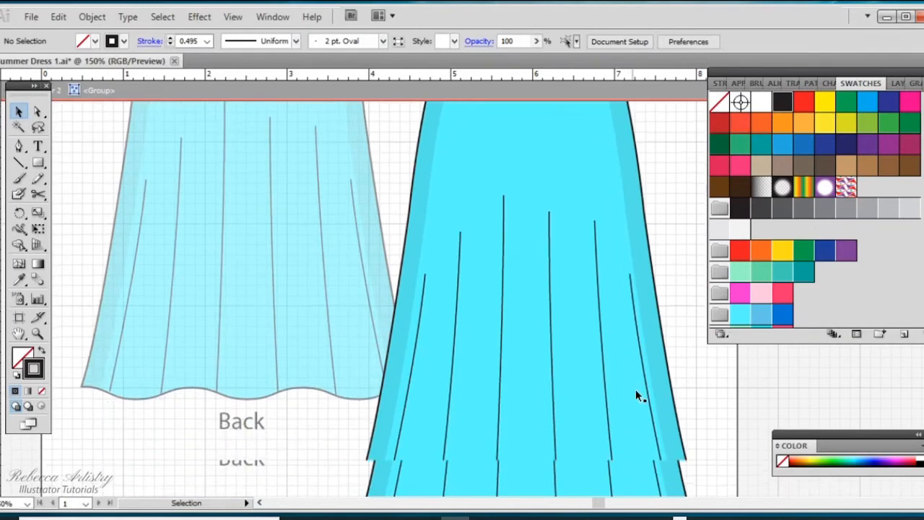
scroll(613, 472, down, 3)
double_click(554, 432)
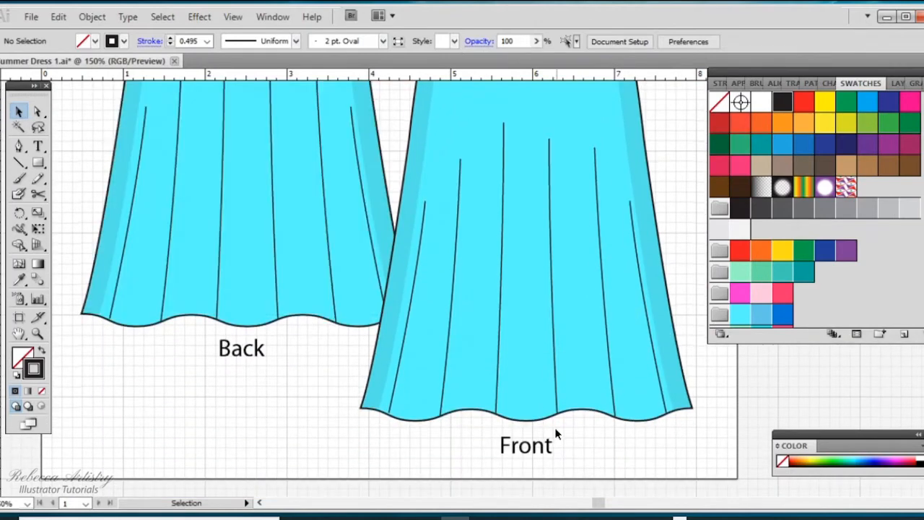
click(524, 420)
double_click(547, 423)
click(547, 421)
drag(547, 421, 545, 415)
Remove the fill from the copied dress body outline and set its stroke to bright pink
click(42, 392)
click(37, 371)
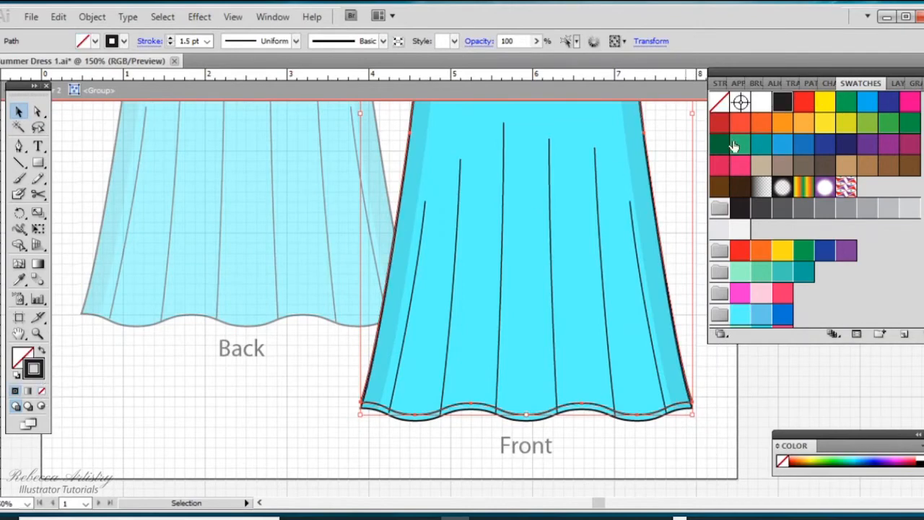
click(909, 101)
Cut the pink dress body outline at its lower-left hem corner with the Scissors tool
click(38, 333)
click(435, 449)
double_click(436, 276)
click(435, 268)
click(39, 194)
click(329, 286)
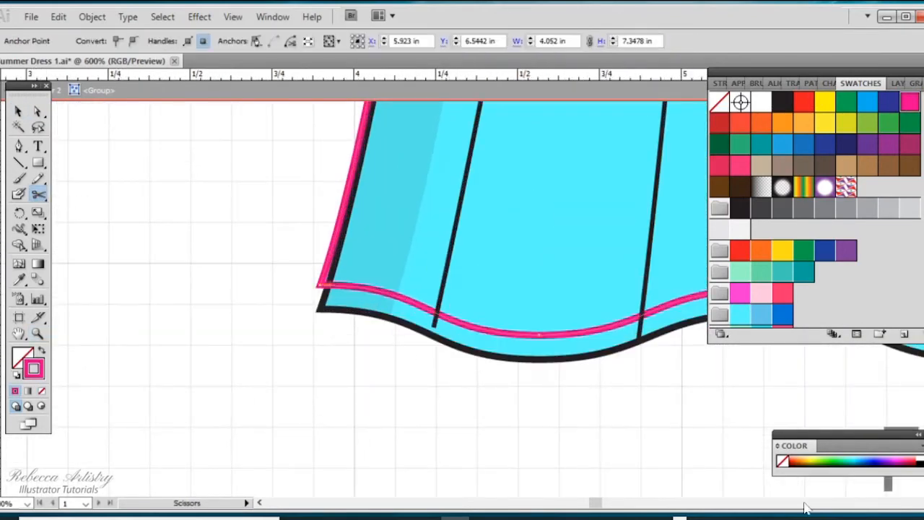
Cut the pink dress body outline at its lower-right hem corner and delete everything above the hem curve
click(919, 503)
click(663, 286)
key(ctrl+z)
click(665, 285)
click(38, 111)
click(671, 216)
click(640, 203)
key(Delete)
Turn the remaining pink hem curve into a dashed stitching line with a 0.5 pt stroke
scroll(462, 308, down, 6)
click(39, 335)
click(436, 336)
click(459, 300)
click(460, 299)
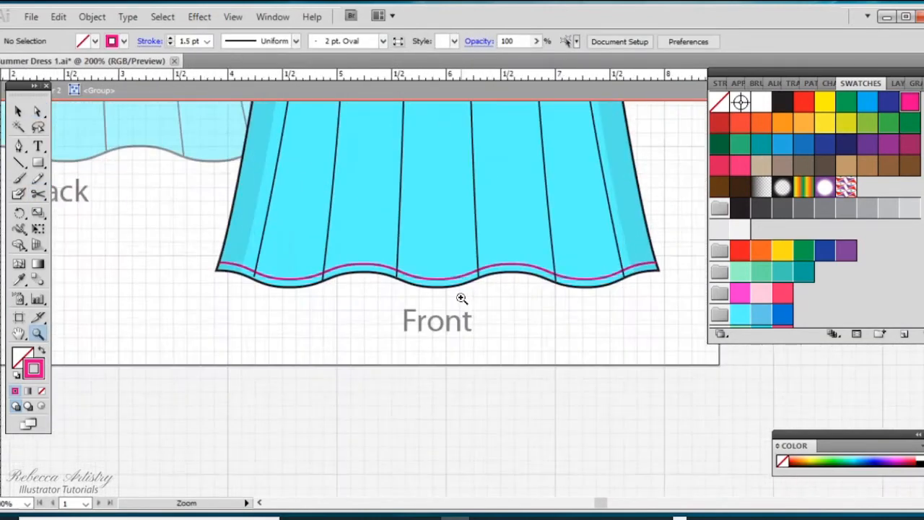
click(461, 299)
click(19, 112)
click(479, 263)
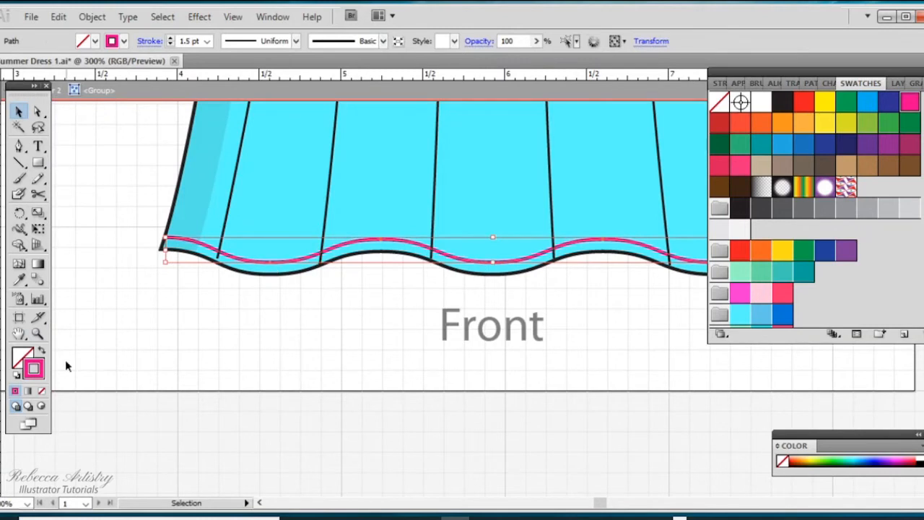
click(719, 83)
click(894, 101)
click(875, 126)
click(798, 178)
click(534, 310)
click(515, 260)
Change the dashed hem stitching line's stroke colour to black and deselect it
click(898, 83)
click(783, 102)
click(605, 328)
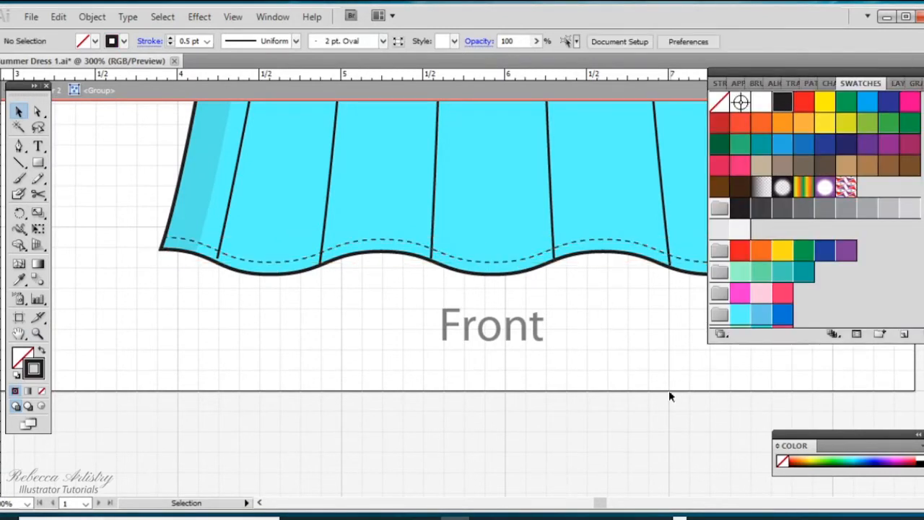
scroll(462, 289, right, 10)
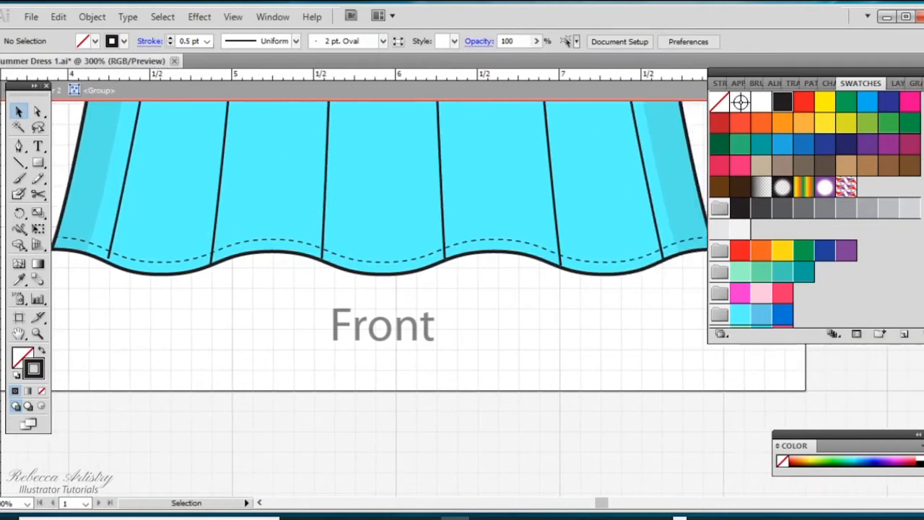
scroll(604, 341, down, 5)
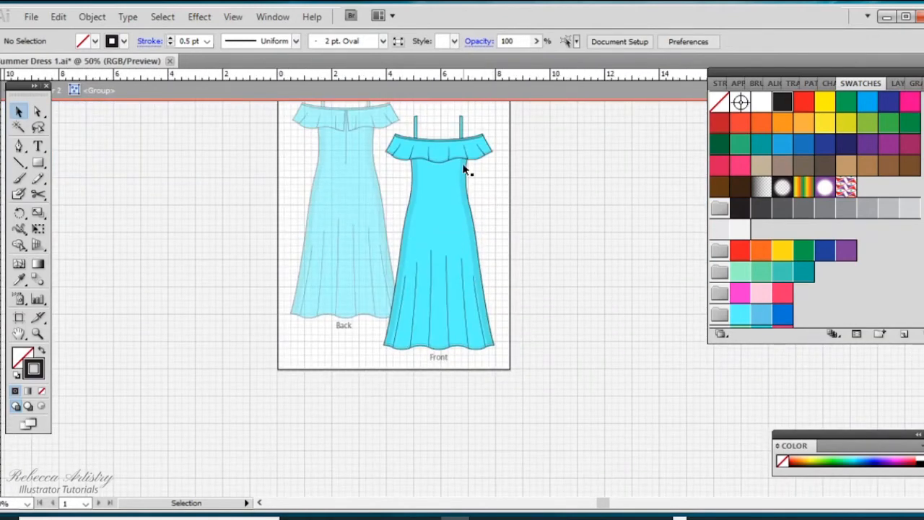
click(454, 159)
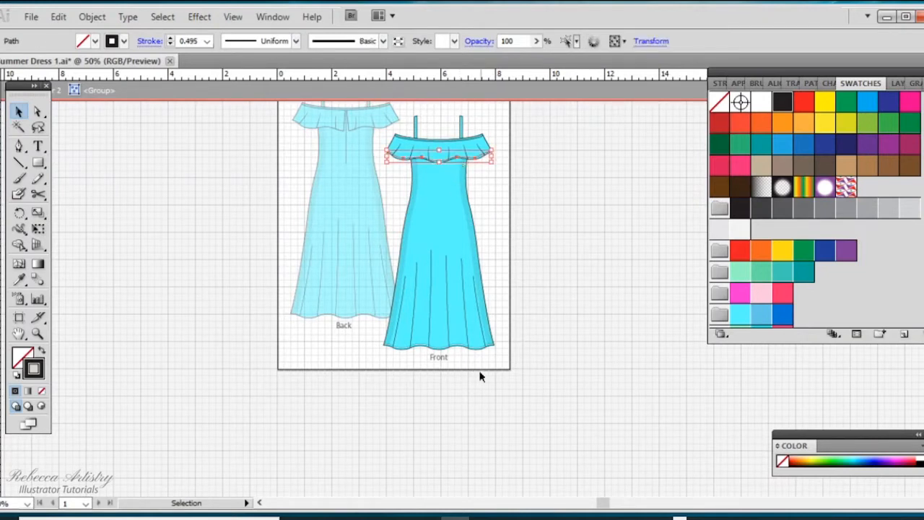
shift+click(459, 345)
shift+click(458, 344)
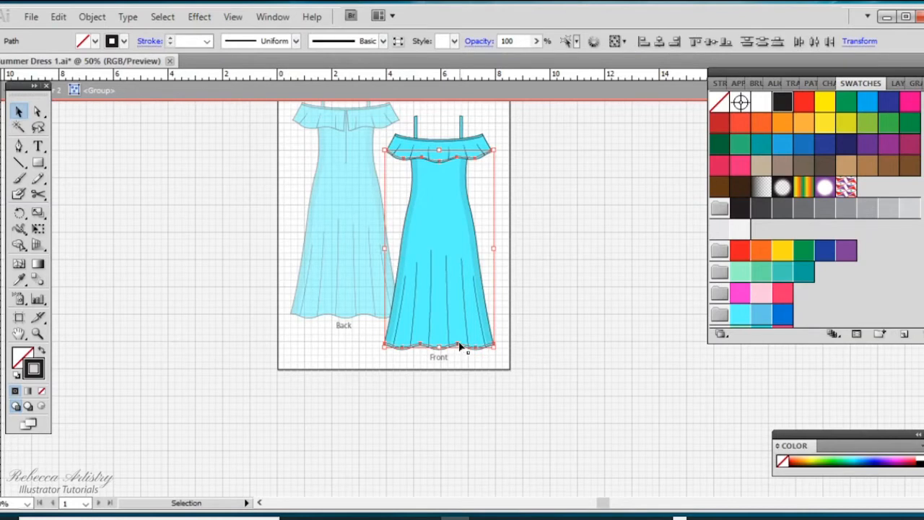
click(470, 164)
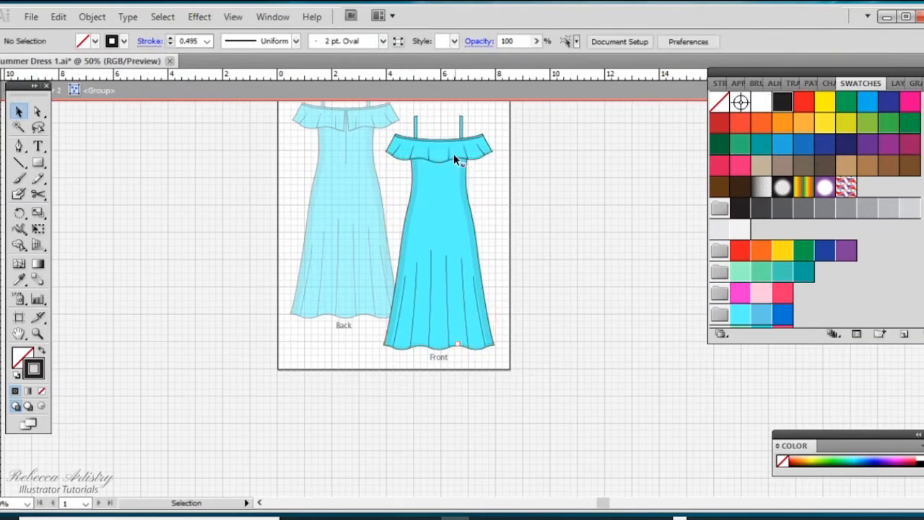
Copy the front flounce and hem stitching lines onto the back dress and nudge the copies slightly down
click(455, 157)
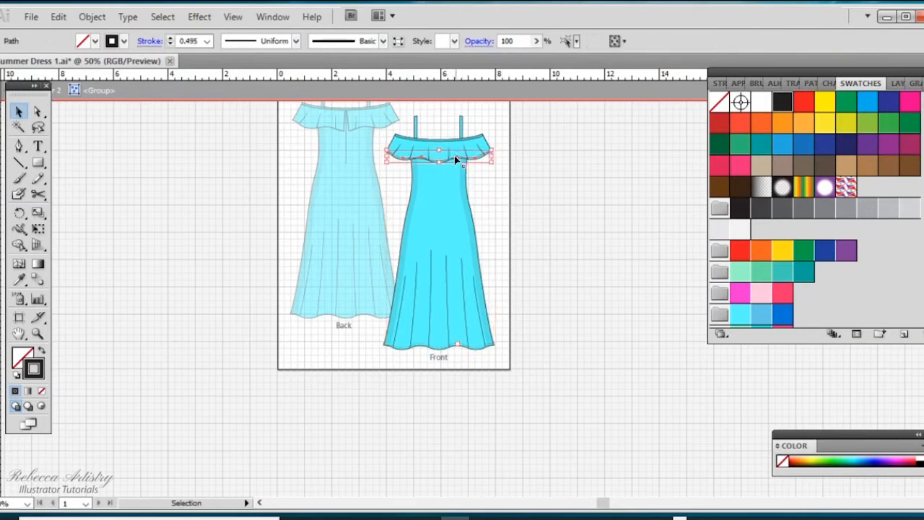
shift+click(464, 347)
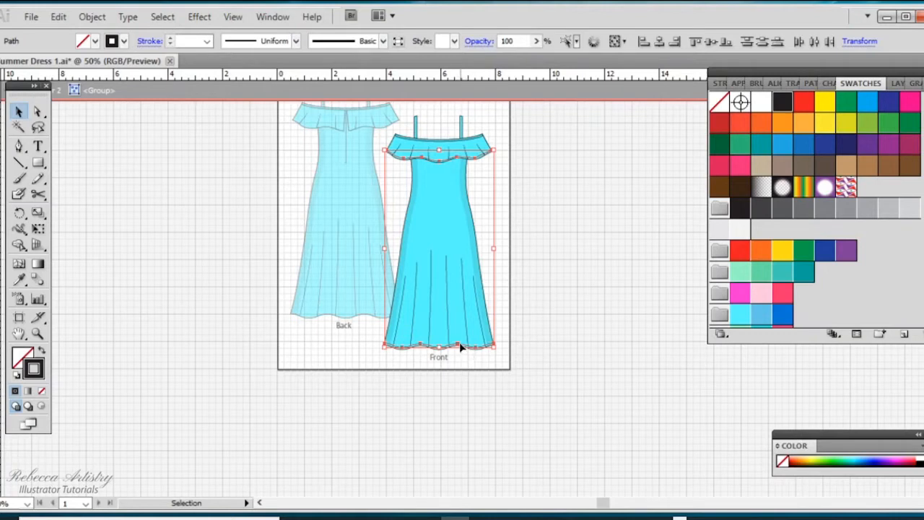
drag(459, 347, 365, 313)
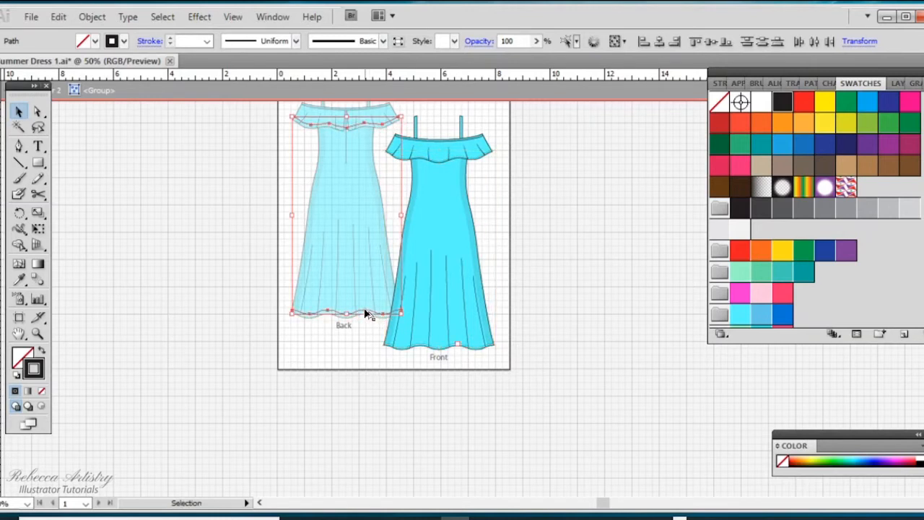
key(Down)
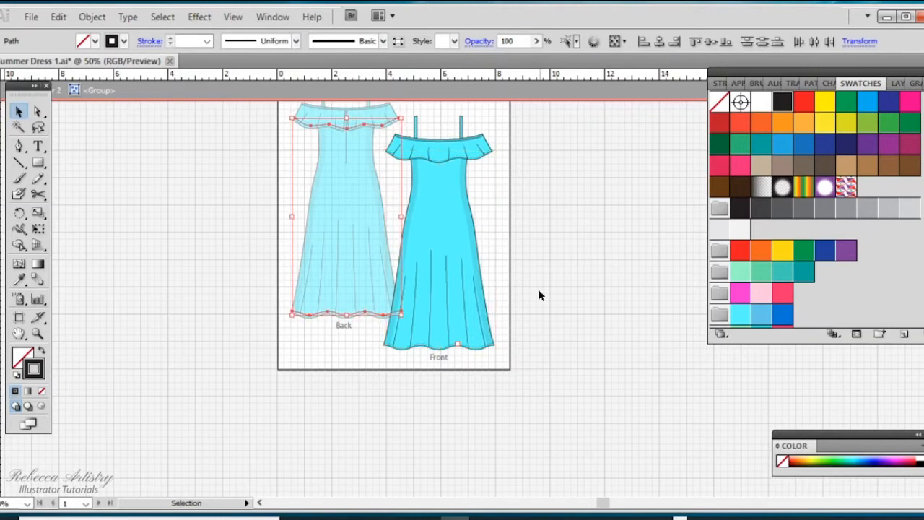
Exit group isolation and cut away the part of the back flounce stitching line that crosses the centre opening
click(38, 333)
click(464, 286)
click(464, 285)
click(464, 286)
click(464, 286)
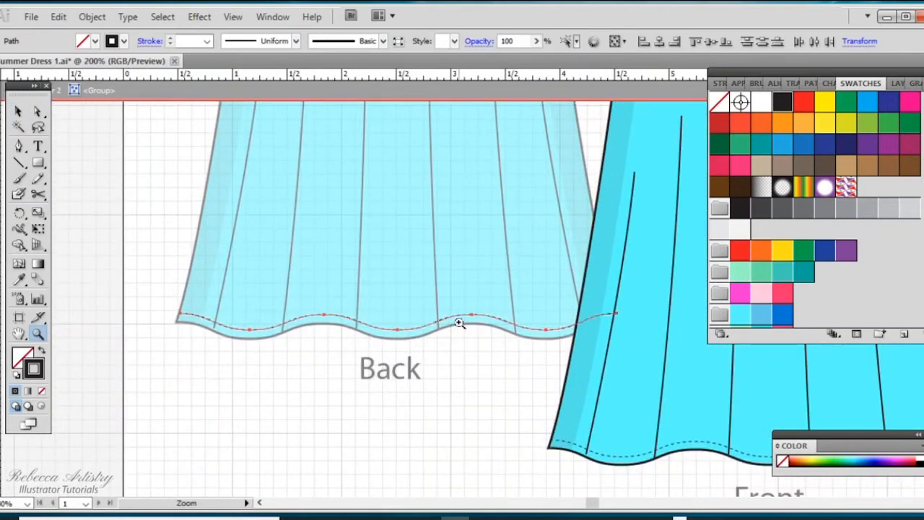
scroll(457, 324, up, 10)
click(413, 216)
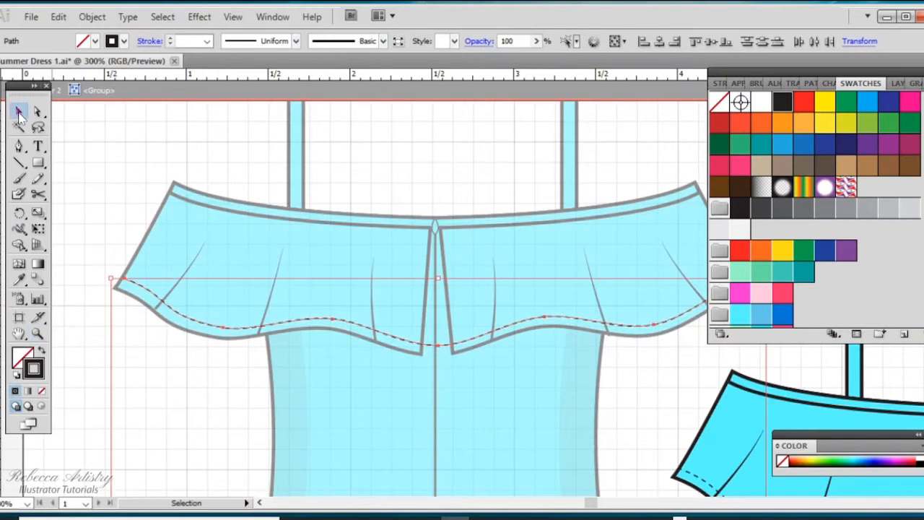
click(18, 112)
click(38, 111)
click(413, 344)
key(c)
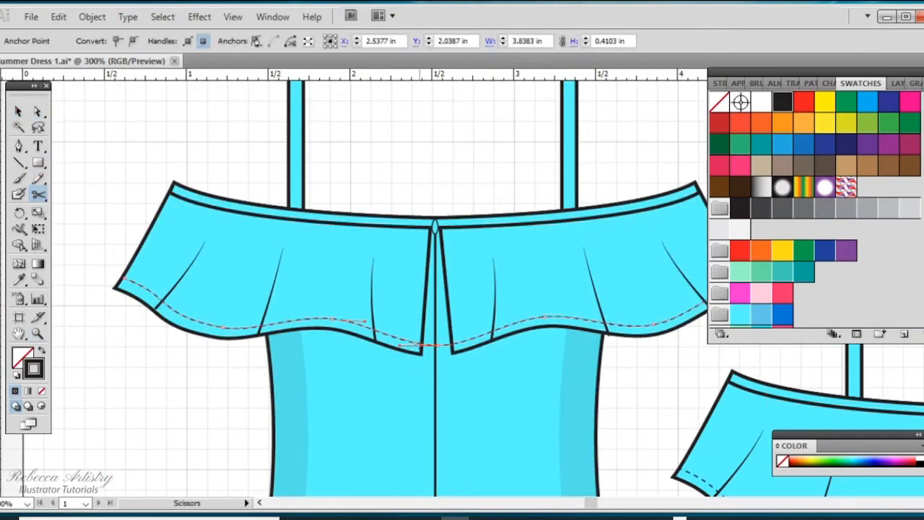
click(422, 345)
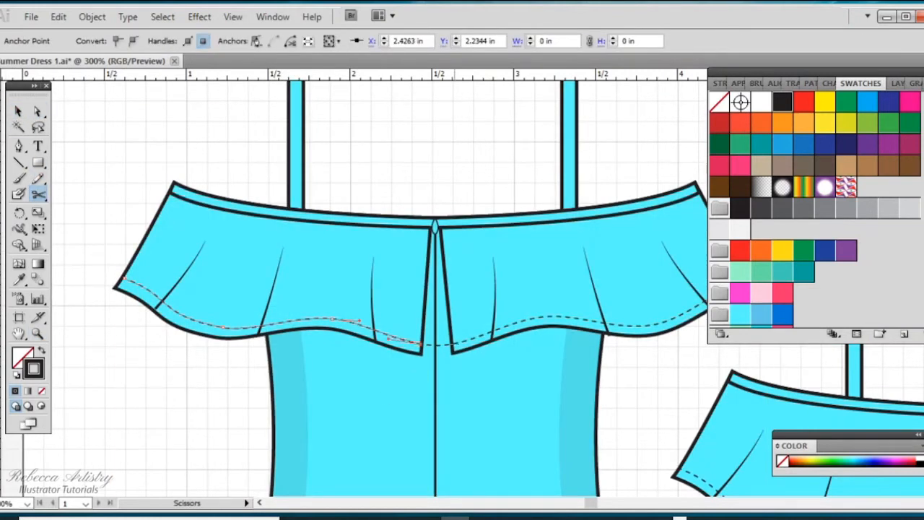
click(454, 345)
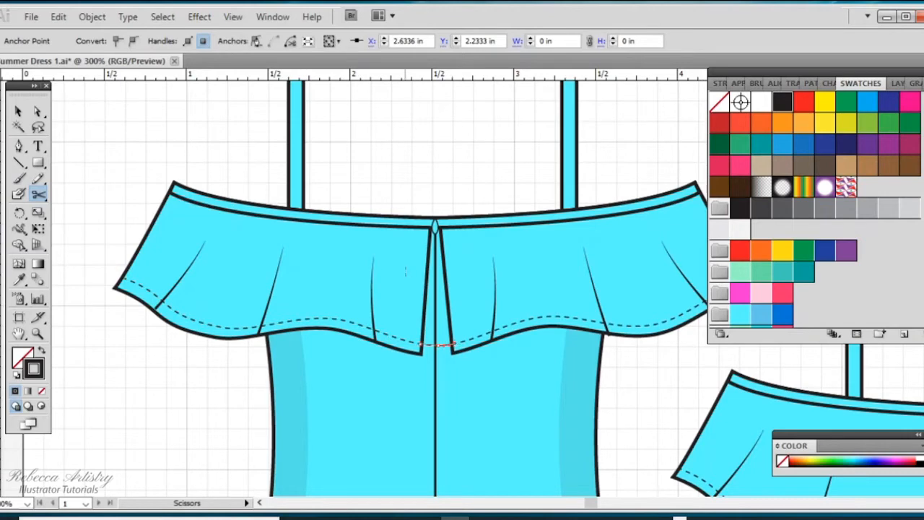
key(Delete)
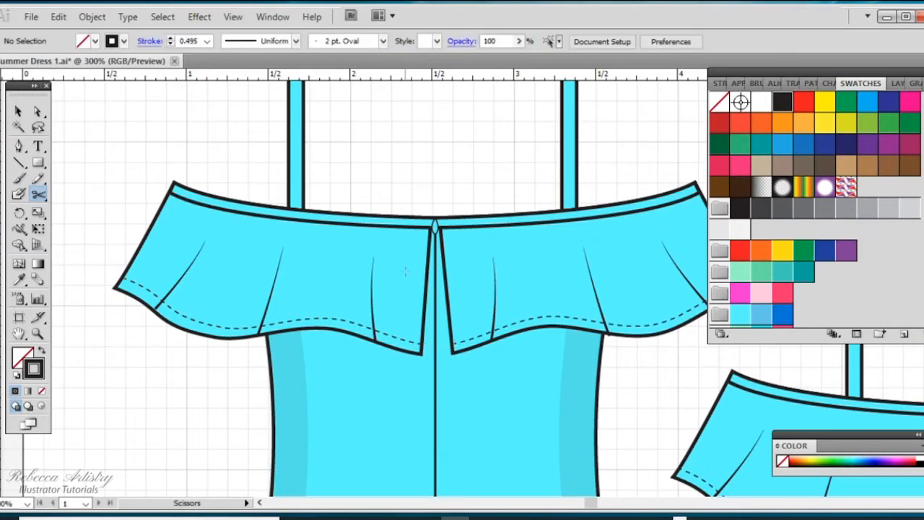
Shift the left half of the back flounce stitching line slightly left and adjust its inner end at the opening
click(18, 111)
click(198, 324)
click(91, 16)
click(122, 87)
click(238, 326)
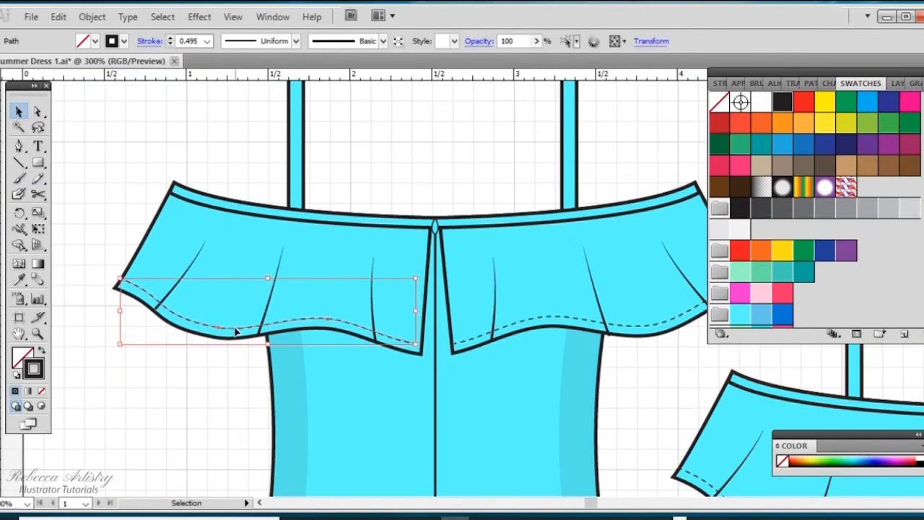
key(ctrl+shift+a)
key(a)
click(422, 346)
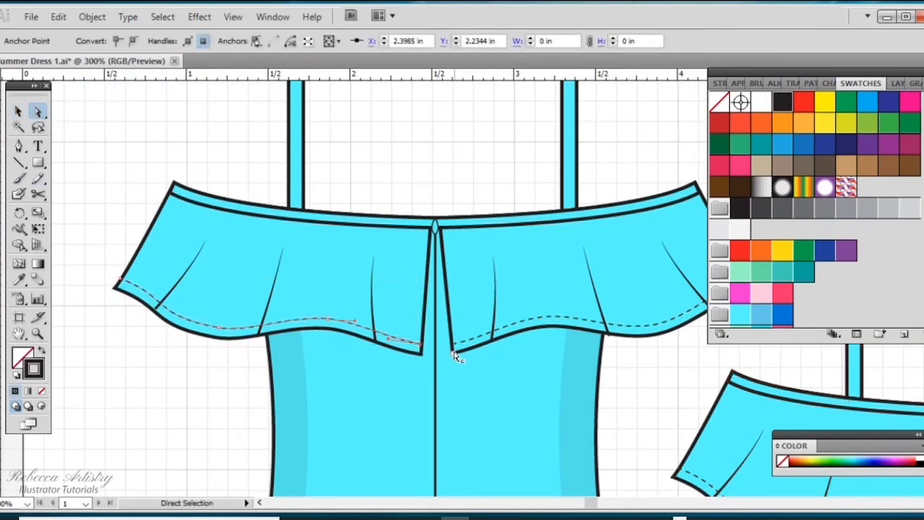
Shift the right half of the back flounce stitching line slightly left and adjust its outer end at the flounce edge
scroll(422, 346, right, 2)
key(ctrl+shift+a)
key(v)
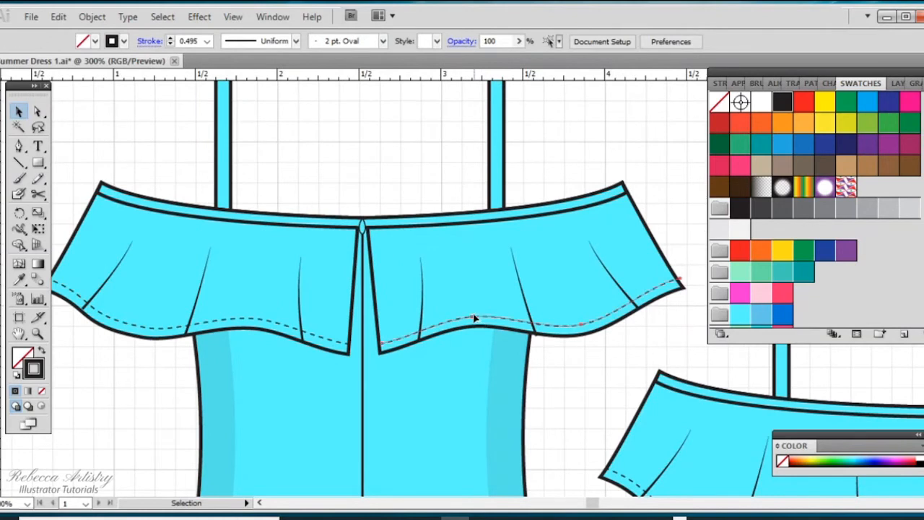
click(474, 317)
key(Left)
click(609, 175)
click(644, 291)
click(109, 142)
key(a)
click(675, 282)
key(ctrl+shift+a)
Try to group all the parts of the front dress
key(ctrl+minus)
key(ctrl+minus)
key(ctrl+minus)
key(ctrl+minus)
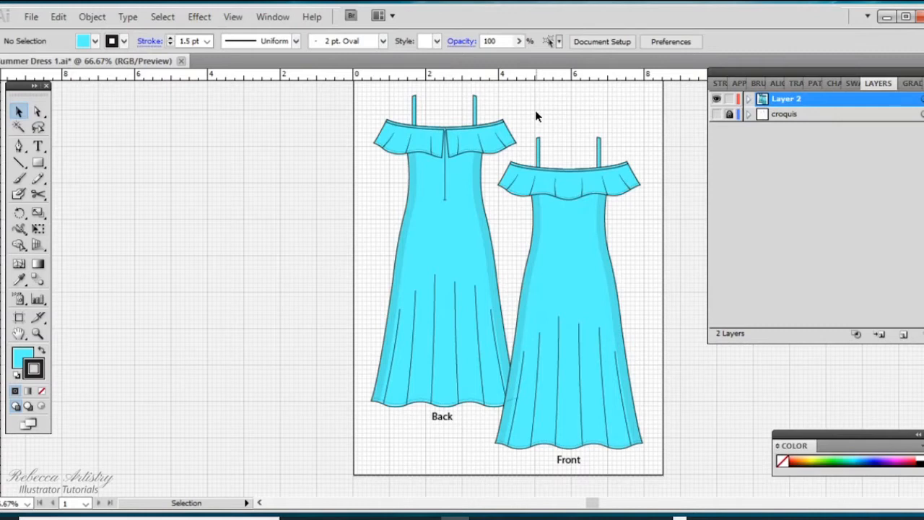
drag(552, 117, 632, 453)
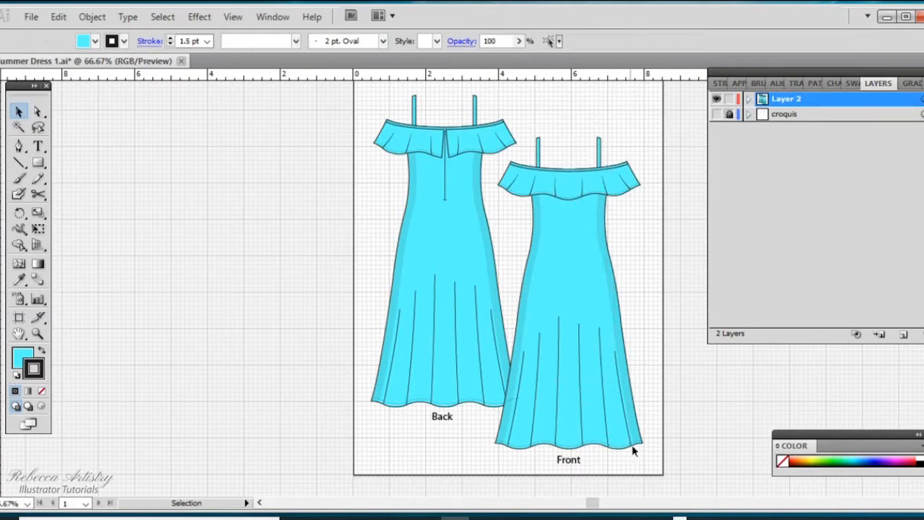
click(92, 17)
click(123, 74)
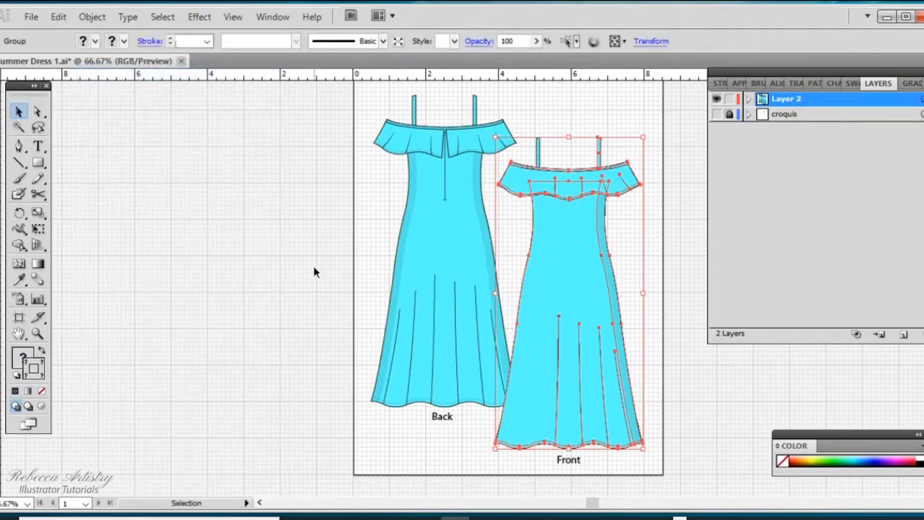
Select every part of the front dress, including both straps and its stitching lines, and group them
drag(534, 117, 625, 435)
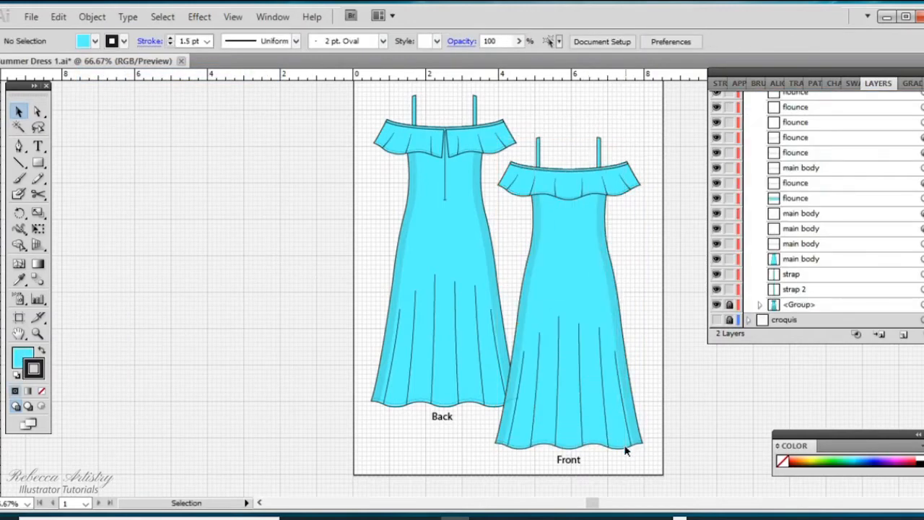
click(91, 16)
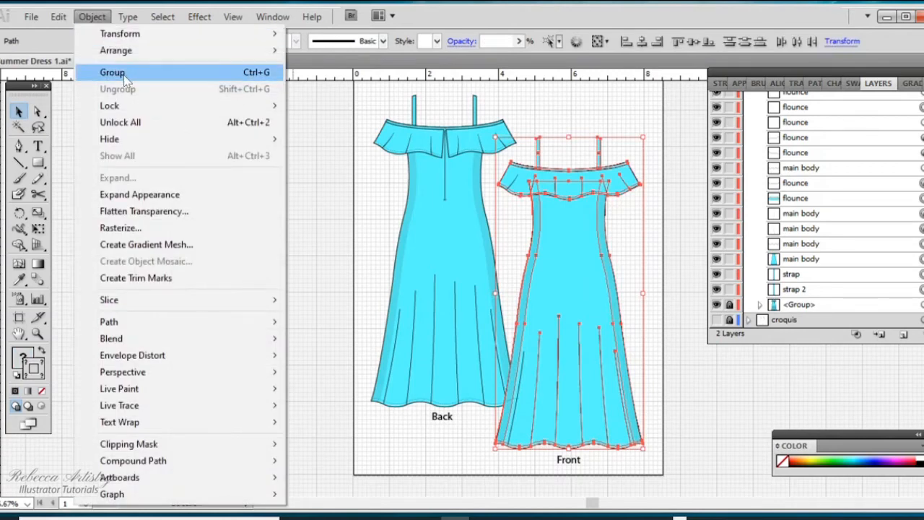
click(114, 72)
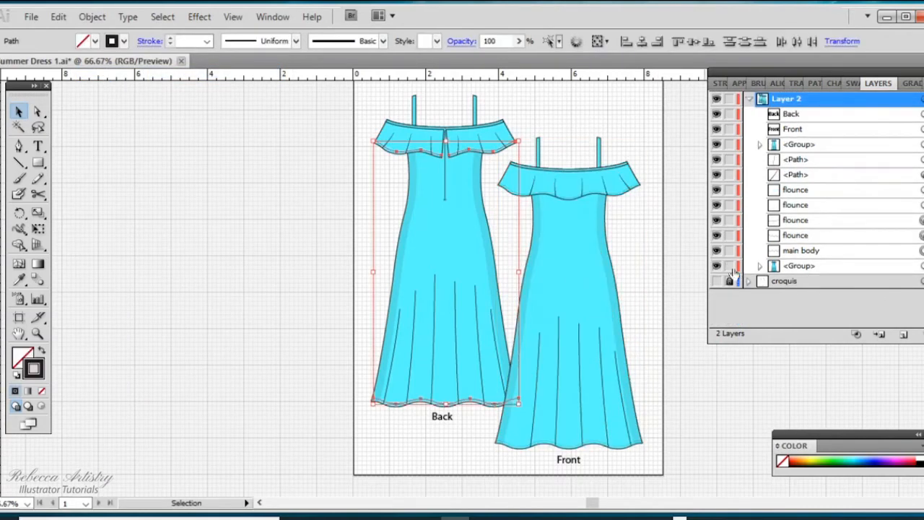
Group the back dress together with its copied flounce and hem stitching lines
click(676, 233)
drag(380, 89, 455, 408)
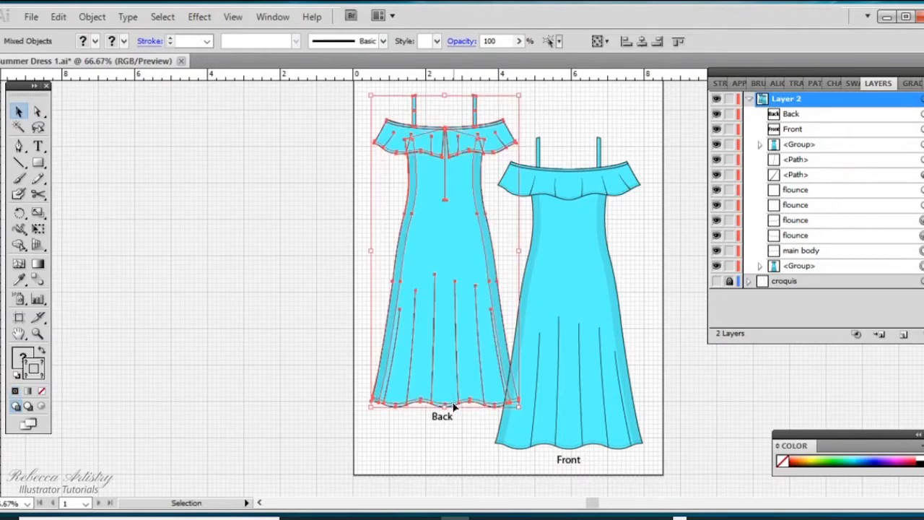
click(91, 17)
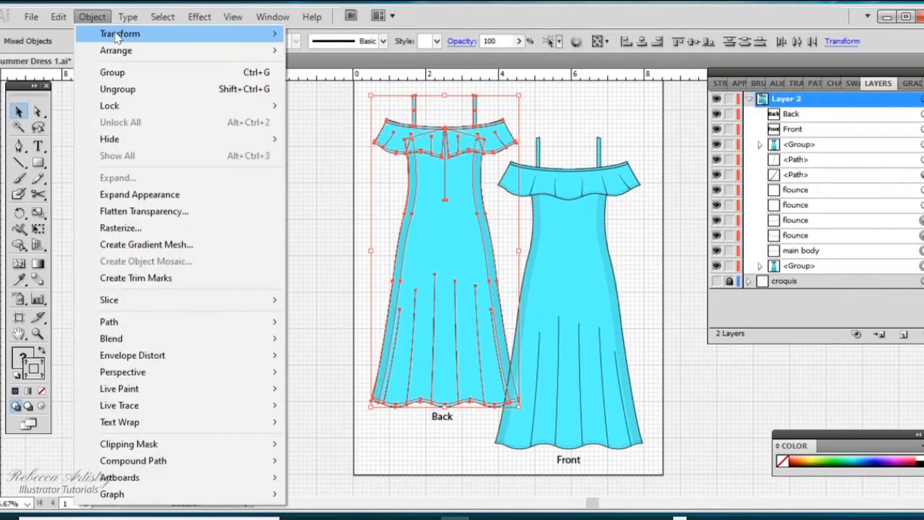
mouse_move(122, 35)
key(Escape)
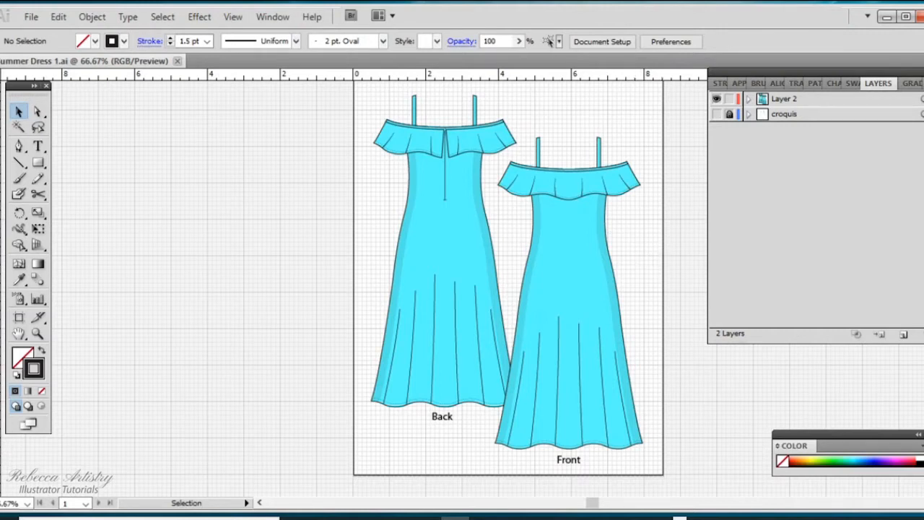
Create a new document 17 in wide and 11 in high
scroll(508, 289, right, 1)
scroll(632, 360, right, 4)
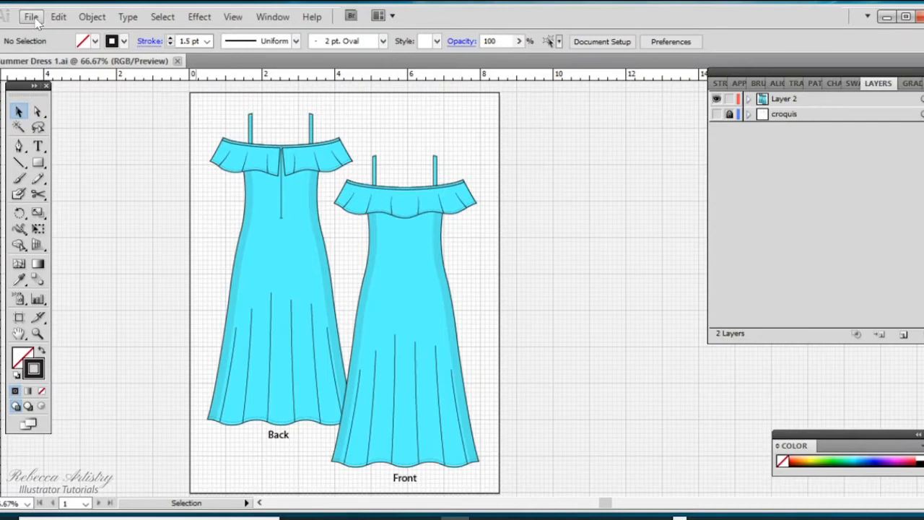
click(32, 17)
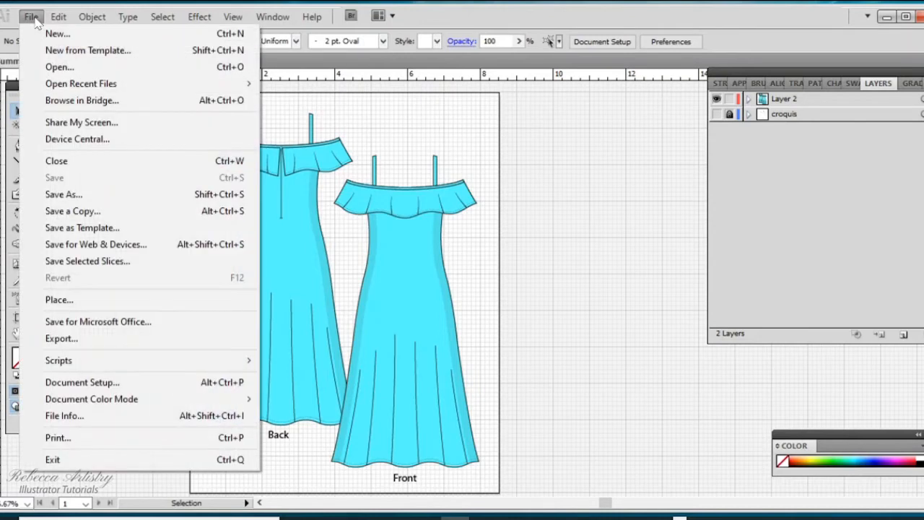
click(37, 33)
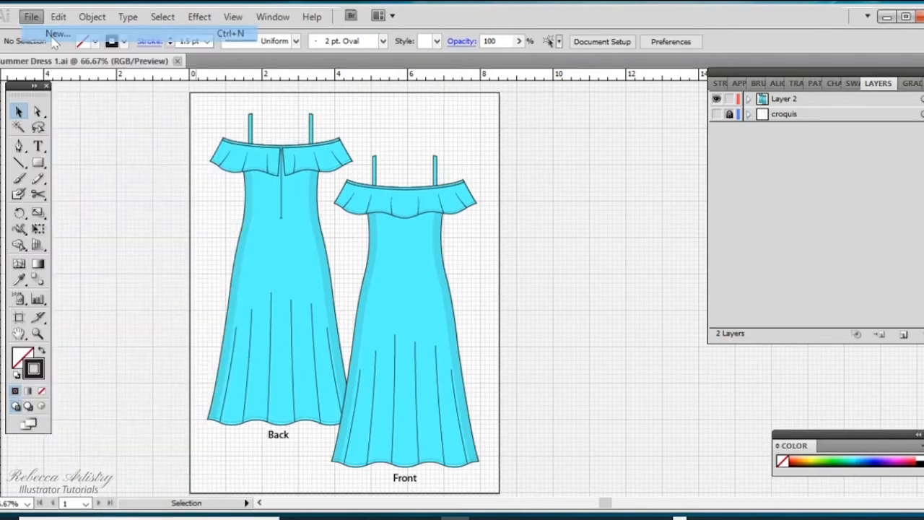
click(383, 223)
drag(383, 223, 340, 223)
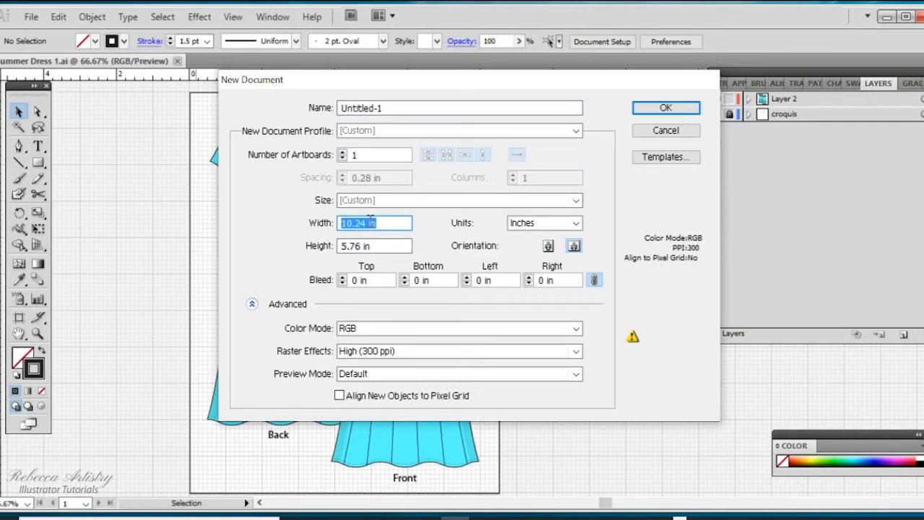
text(17)
key(Tab)
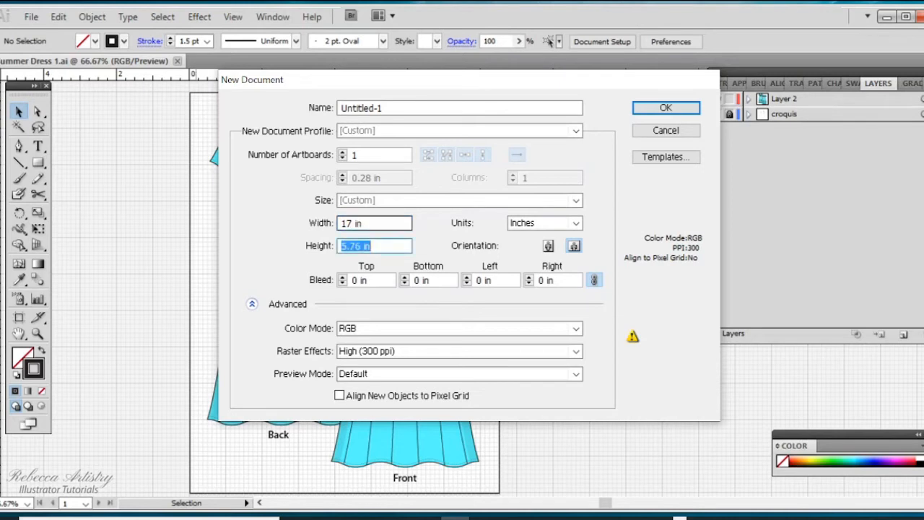
text(11)
key(Return)
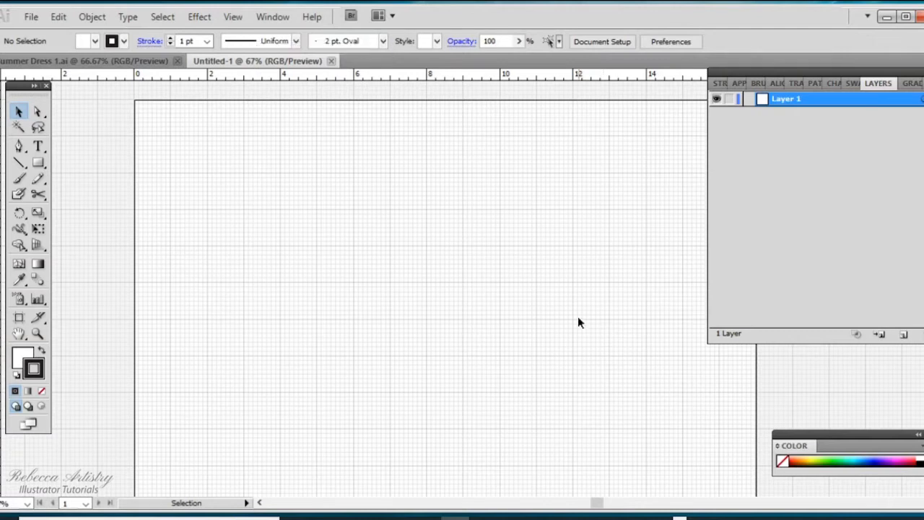
Copy both dress views with their labels from Summer Dress 1.ai and paste them into the new document
click(73, 60)
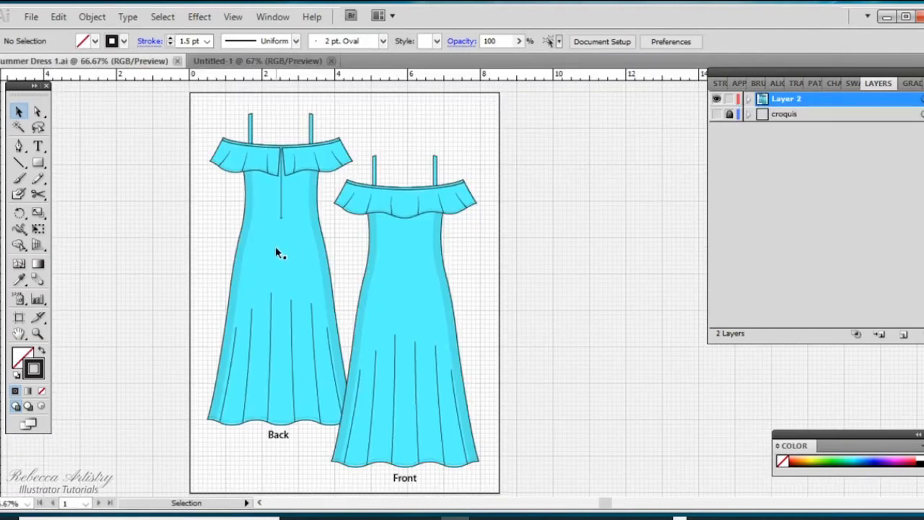
drag(212, 112, 455, 480)
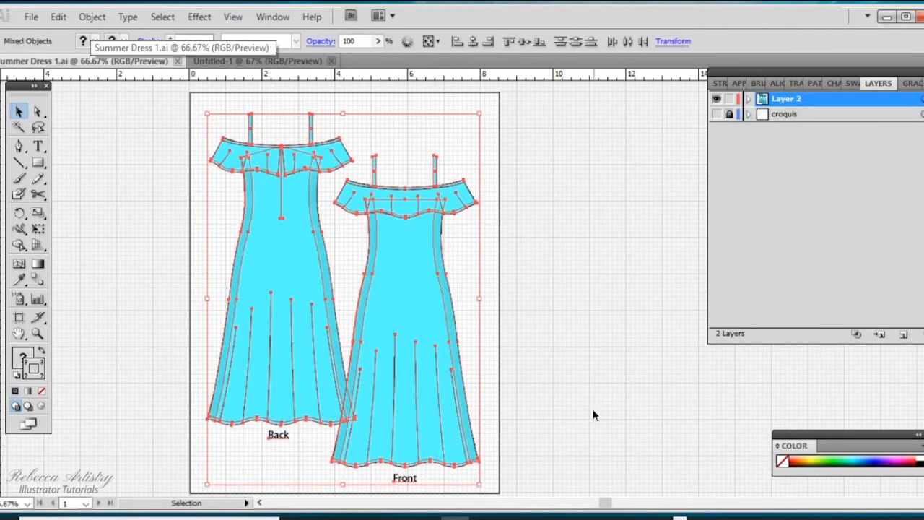
key(ctrl+c)
click(289, 61)
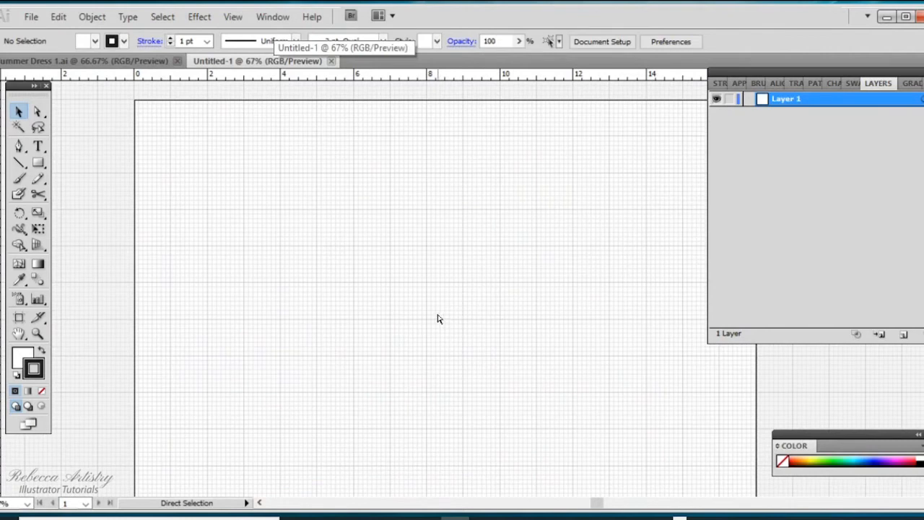
key(ctrl+v)
scroll(575, 308, down, 2)
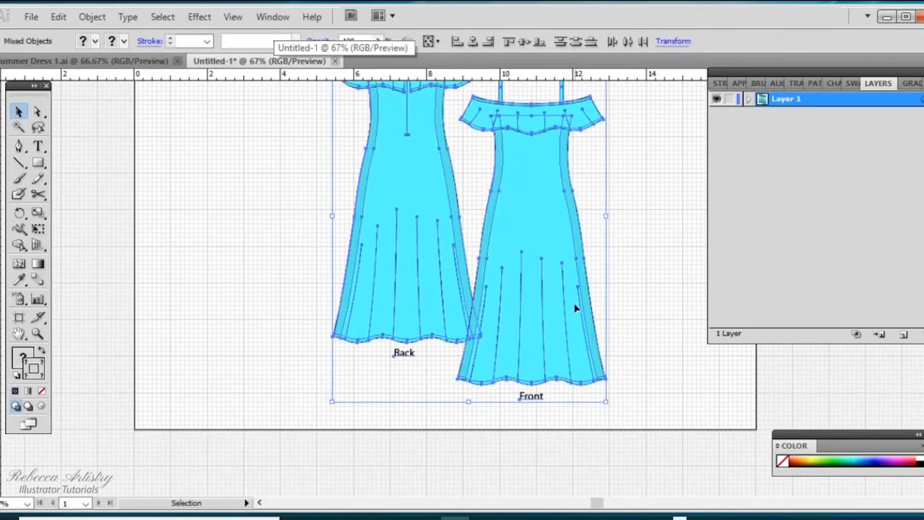
click(620, 280)
scroll(640, 322, up, 1)
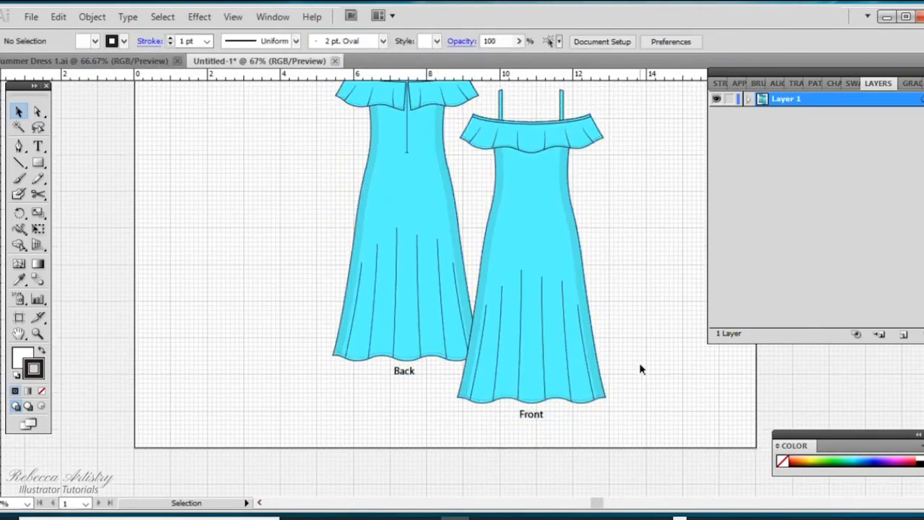
scroll(626, 422, up, 1)
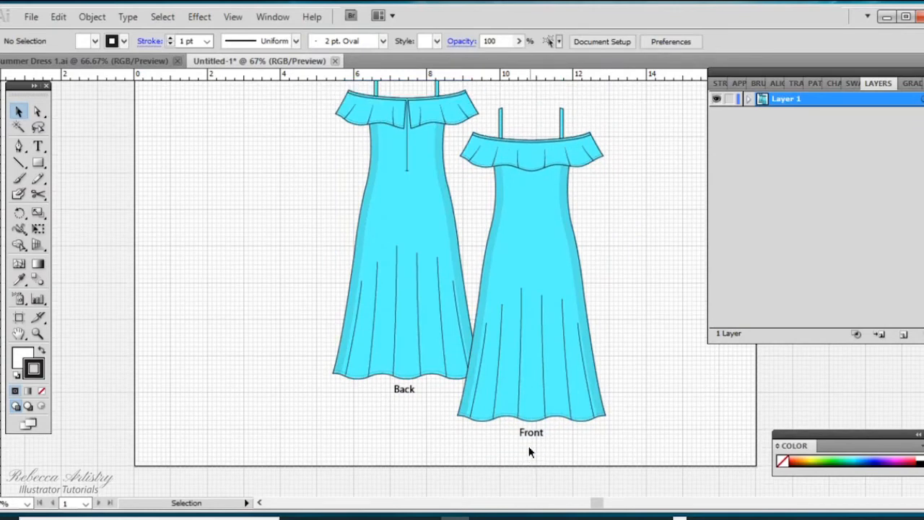
Place the front dress with its label near the artboard's left edge and the back dress with its label near the right edge
drag(565, 362, 311, 361)
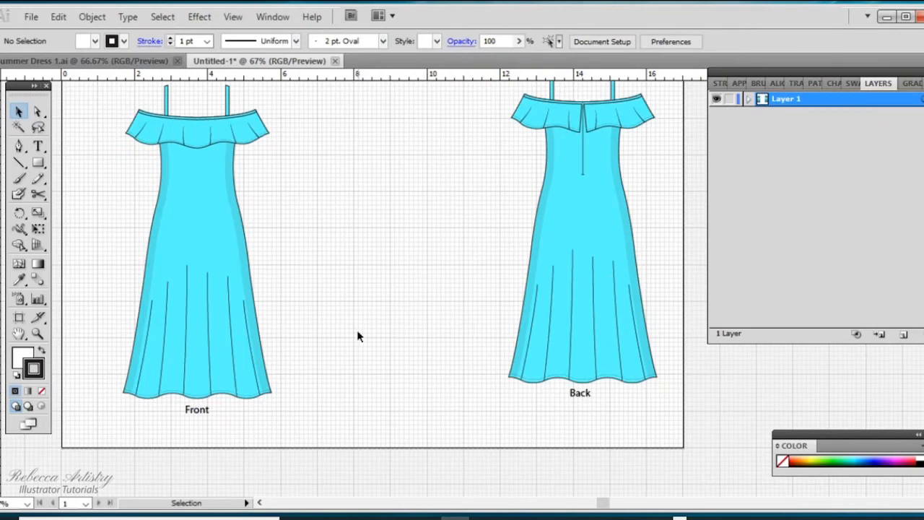
scroll(354, 346, up, 1)
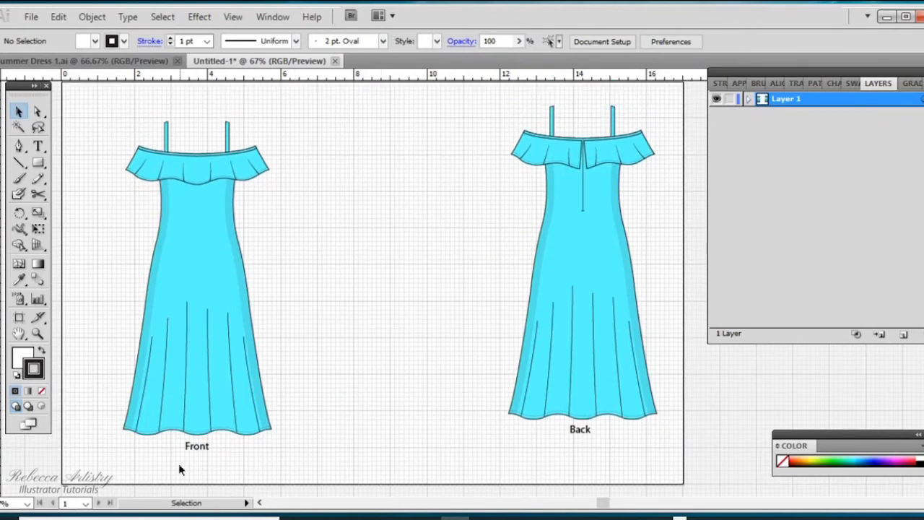
drag(226, 387, 359, 374)
click(263, 383)
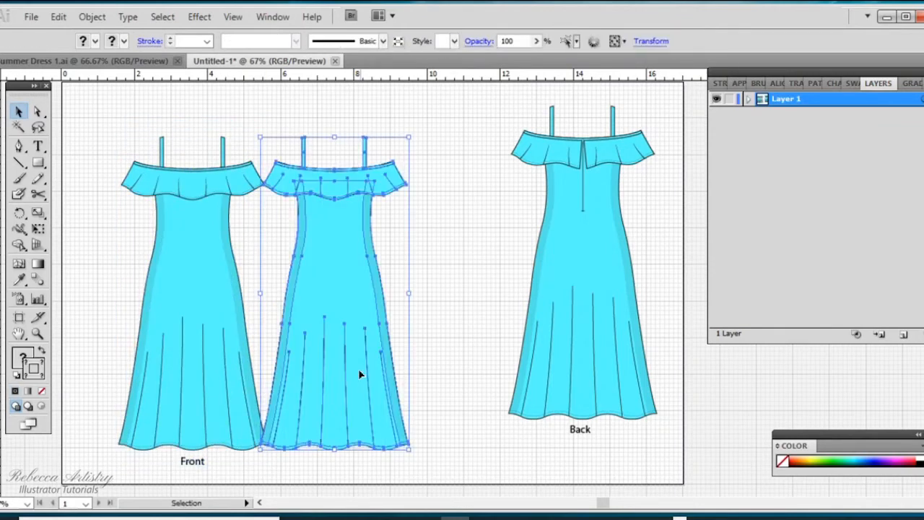
key(Delete)
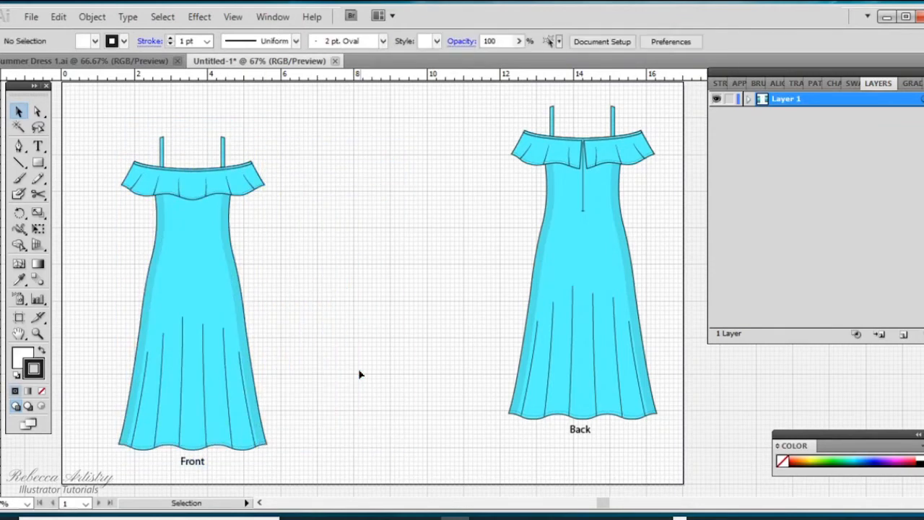
click(195, 272)
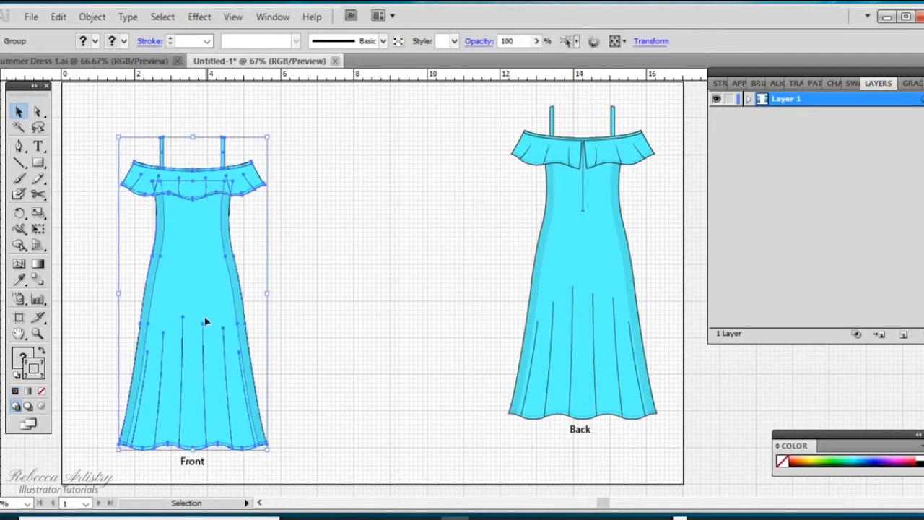
key(ctrl+h)
key(ctrl+shift+a)
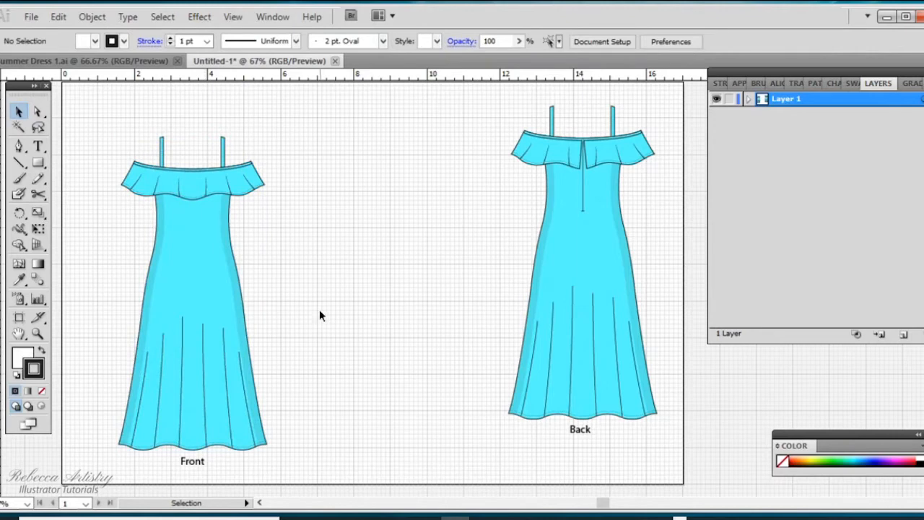
Duplicate the front dress twice horizontally so that the copies fill the space between the front and back views
click(217, 309)
drag(217, 309, 347, 308)
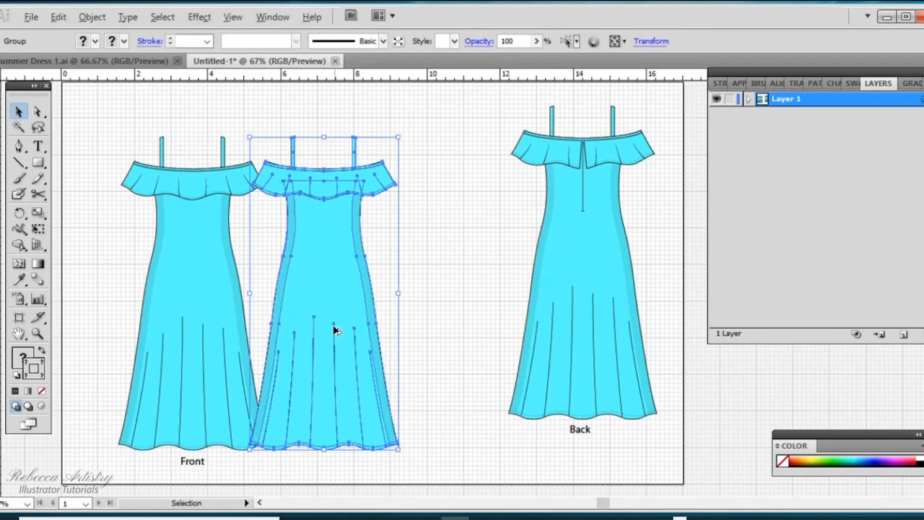
drag(332, 324, 466, 334)
click(752, 390)
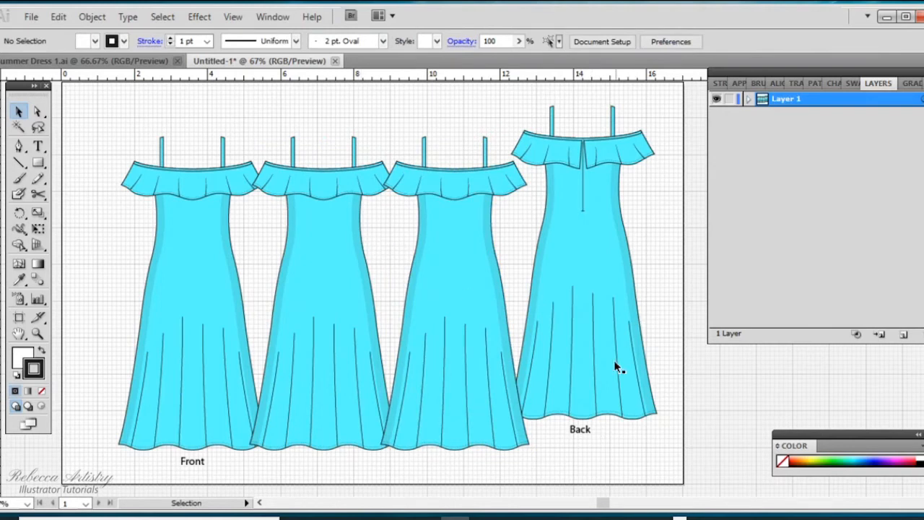
Display the colour swatches, isolate the group of the second front dress and select its main body shape
scroll(616, 368, up, 1)
scroll(617, 368, up, 1)
scroll(617, 368, down, 1)
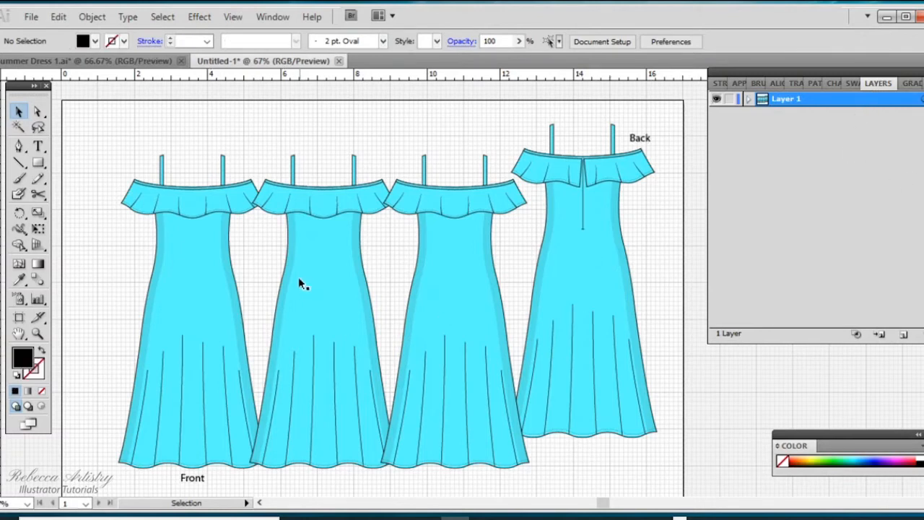
click(850, 82)
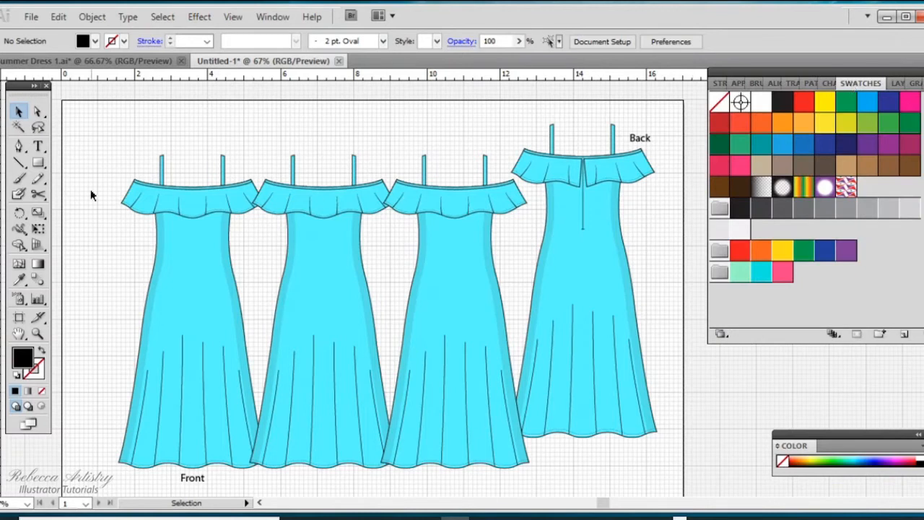
click(37, 112)
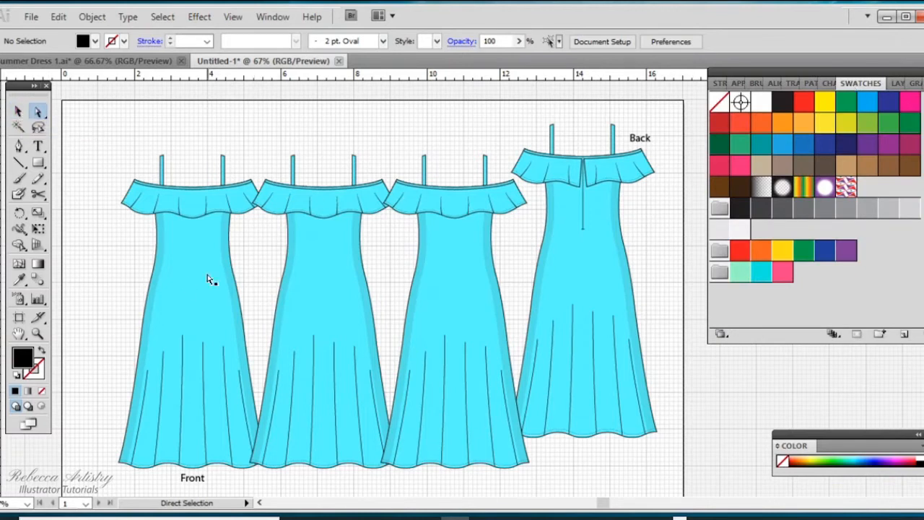
click(18, 111)
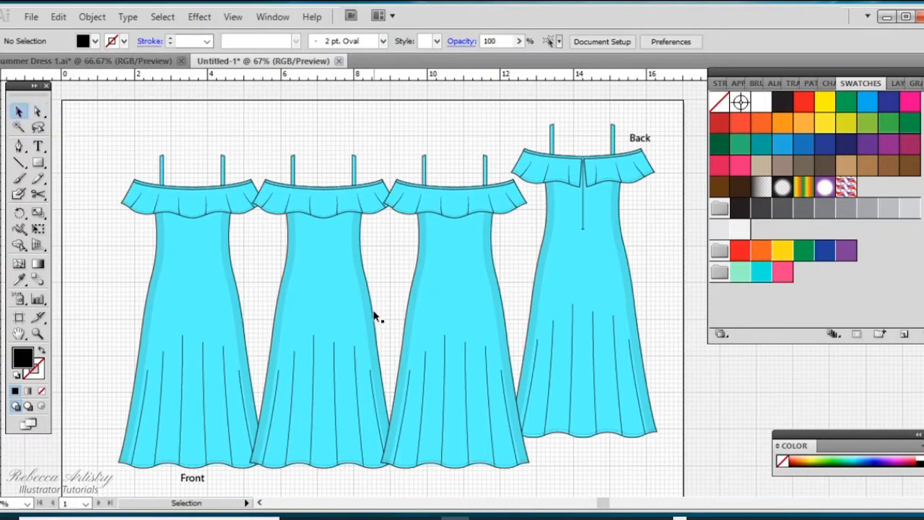
click(343, 279)
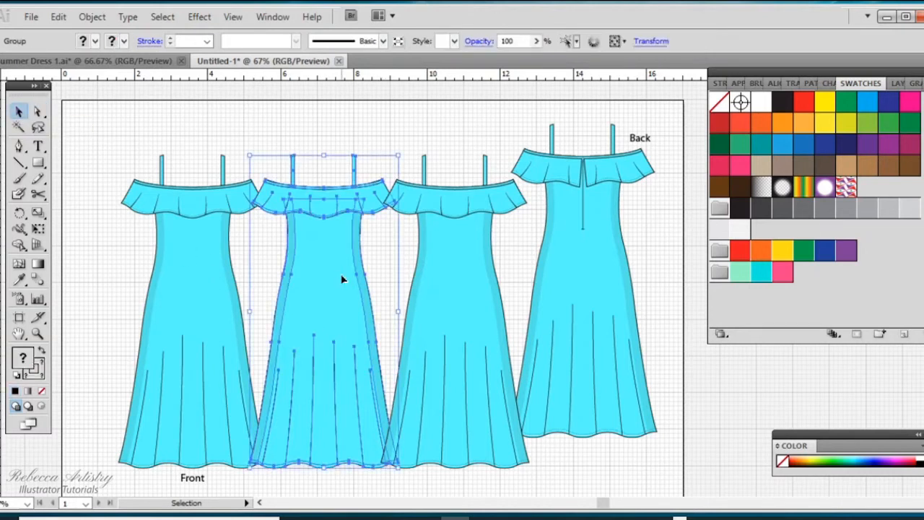
double_click(328, 278)
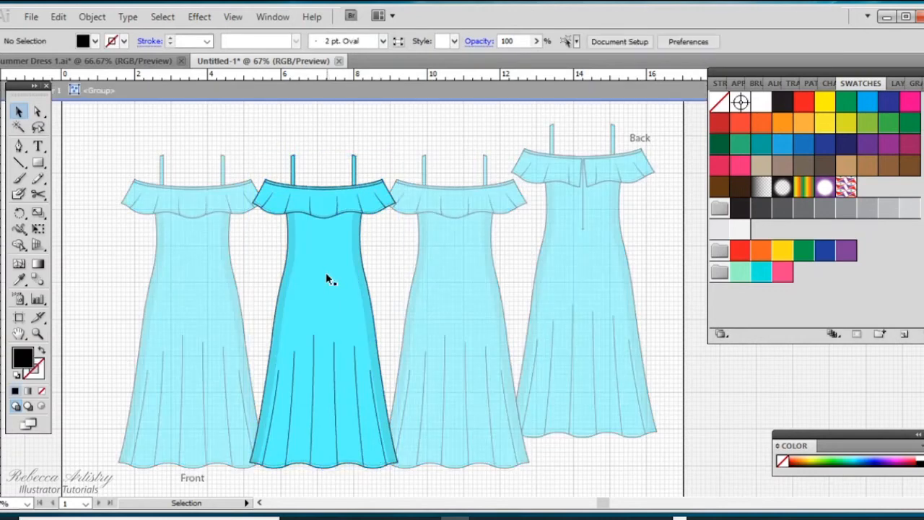
click(38, 110)
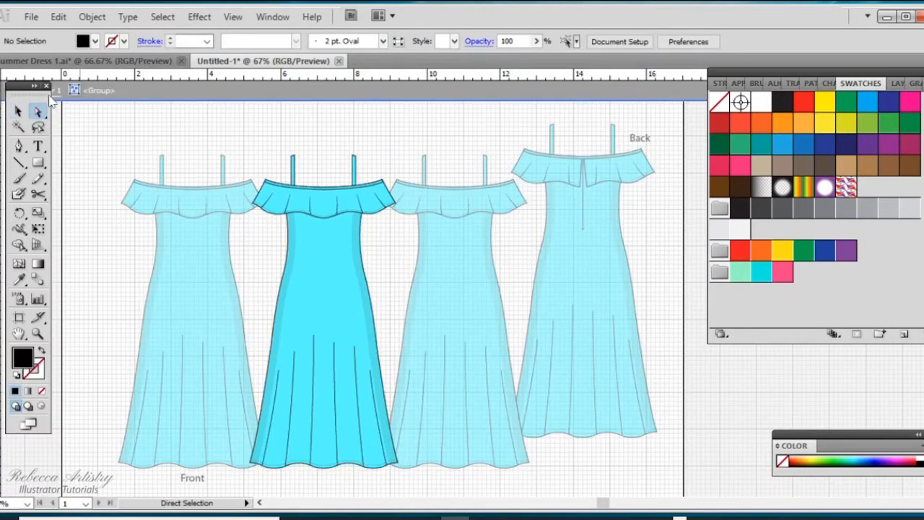
click(330, 272)
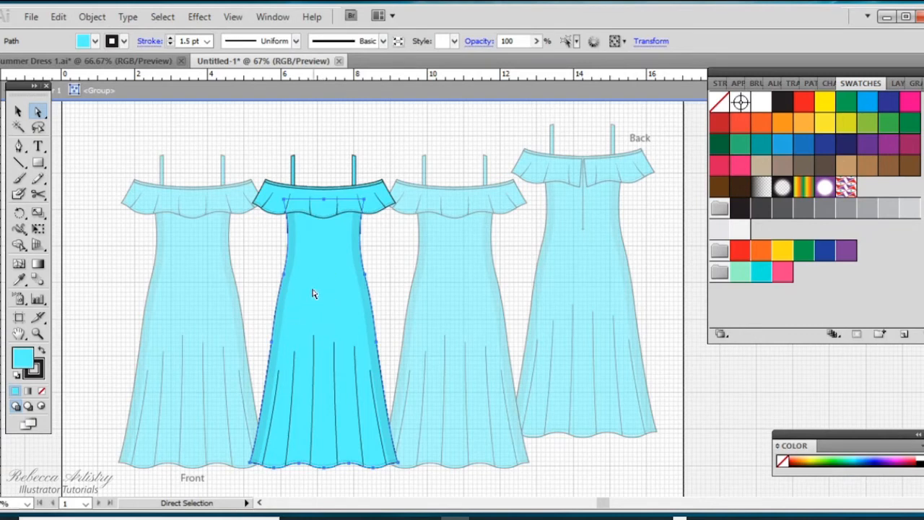
Select all shapes in the isolated dress with the same fill colour, fill them mint green, and exit the group
click(163, 17)
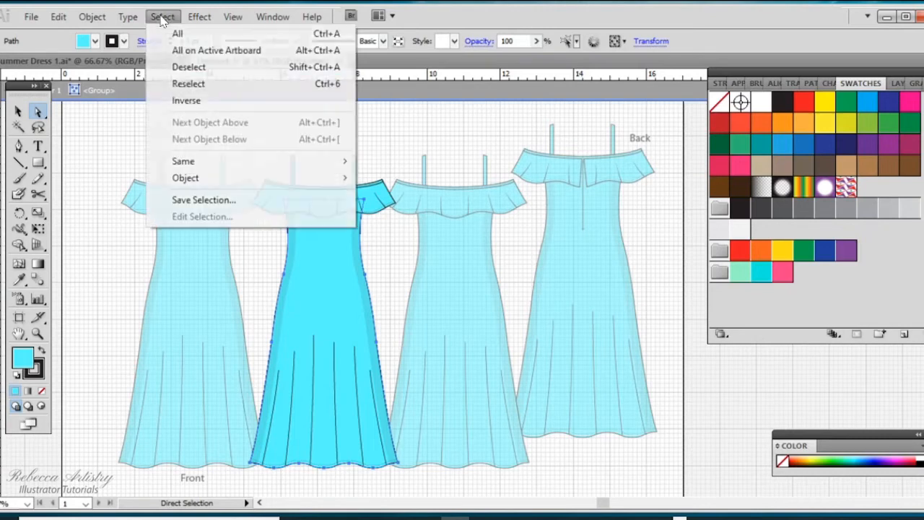
mouse_move(193, 167)
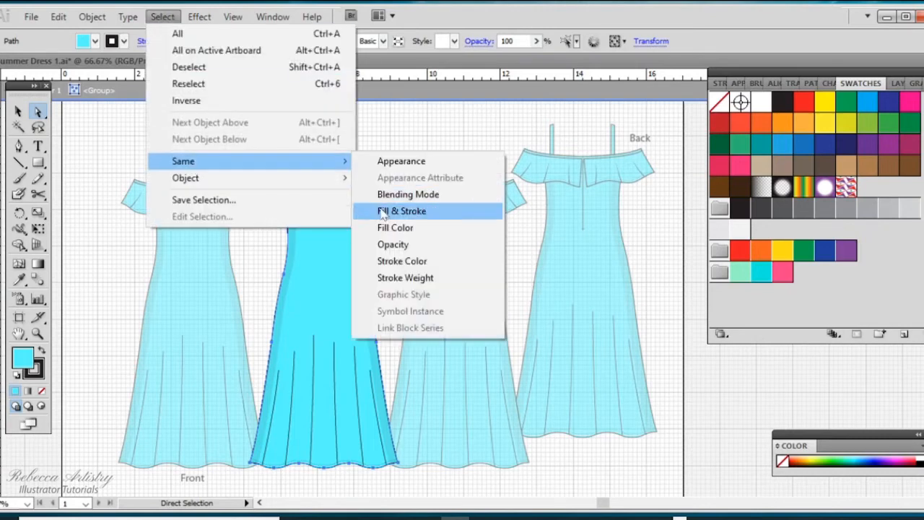
click(398, 228)
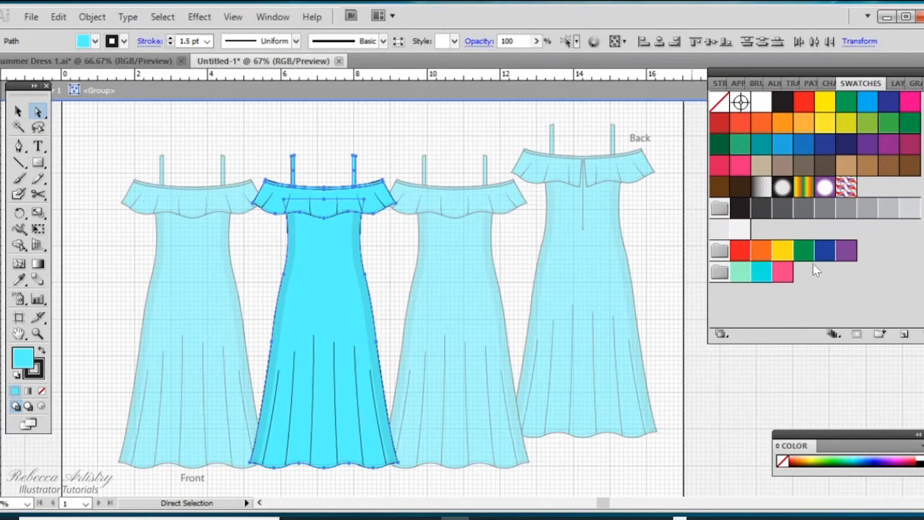
click(739, 274)
click(426, 136)
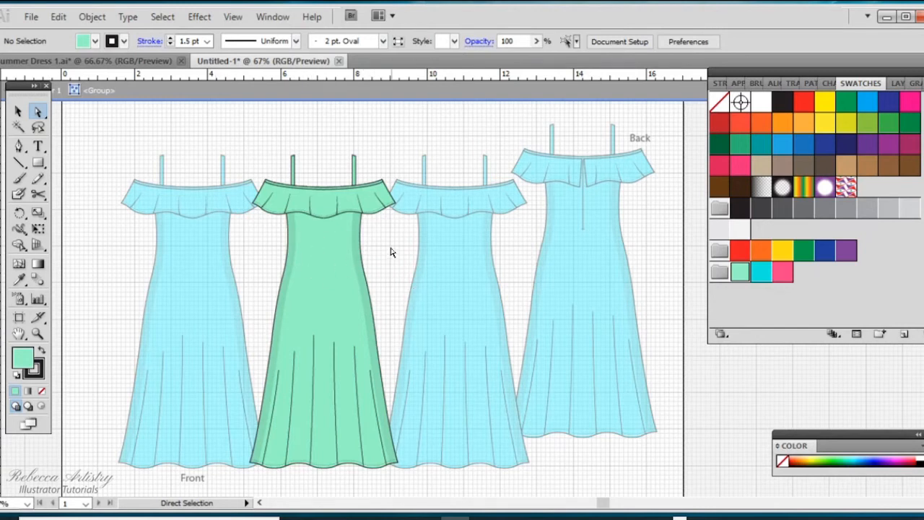
click(355, 241)
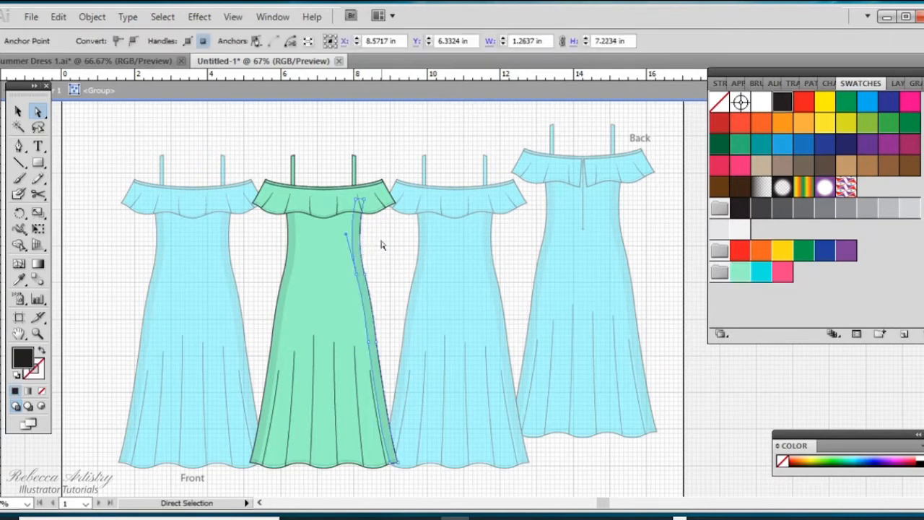
click(384, 244)
double_click(388, 244)
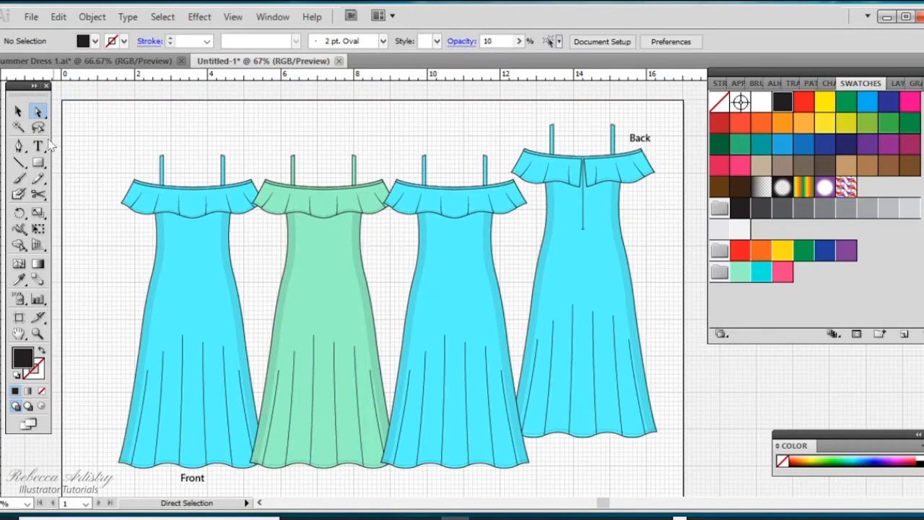
Isolate the group of the third front dress and select its main body shape
click(18, 110)
click(459, 247)
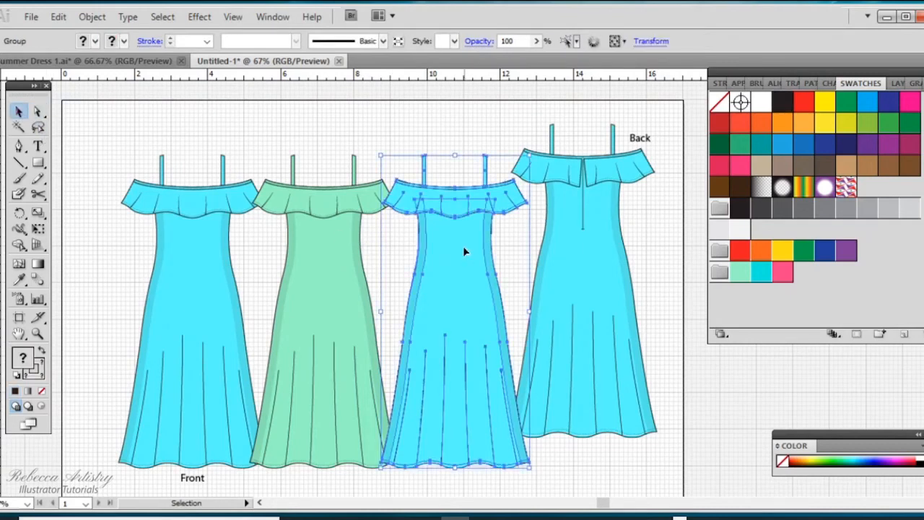
double_click(464, 252)
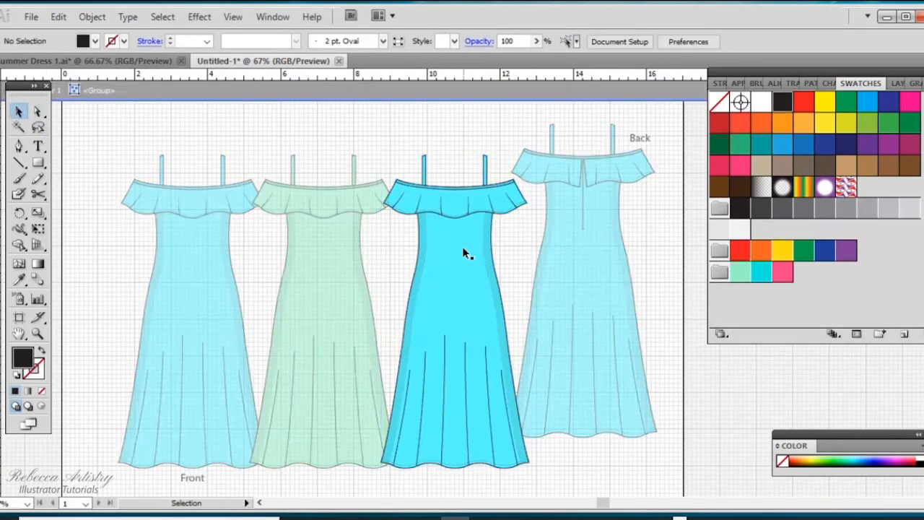
click(37, 113)
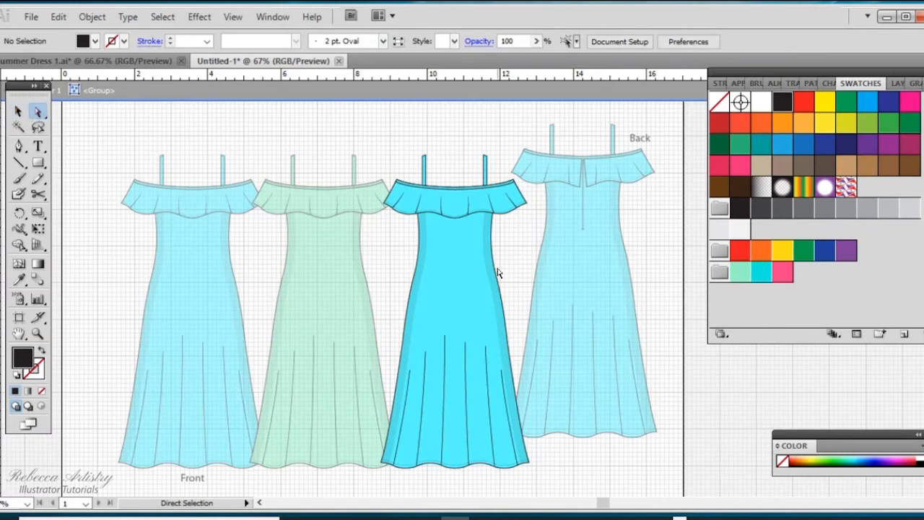
click(470, 253)
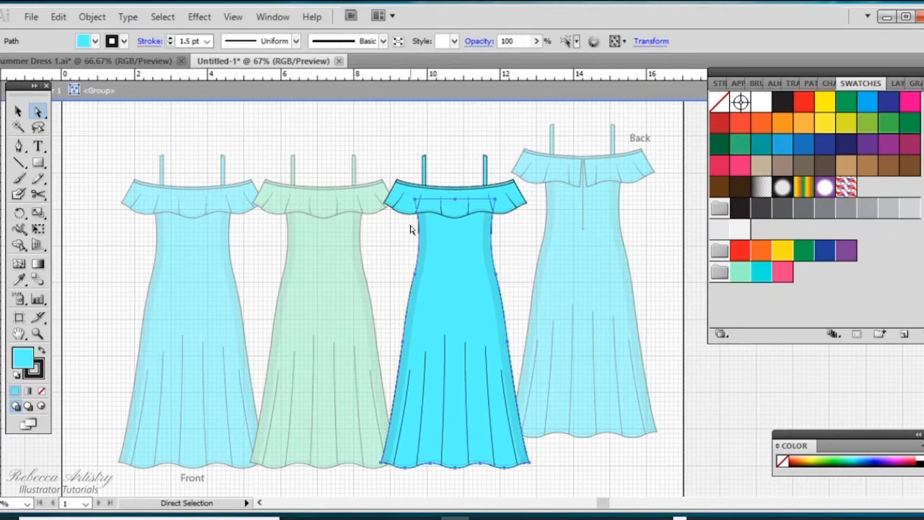
Select all shapes with the same fill colour in the isolated third front dress, fill them pink, and exit the group
click(163, 18)
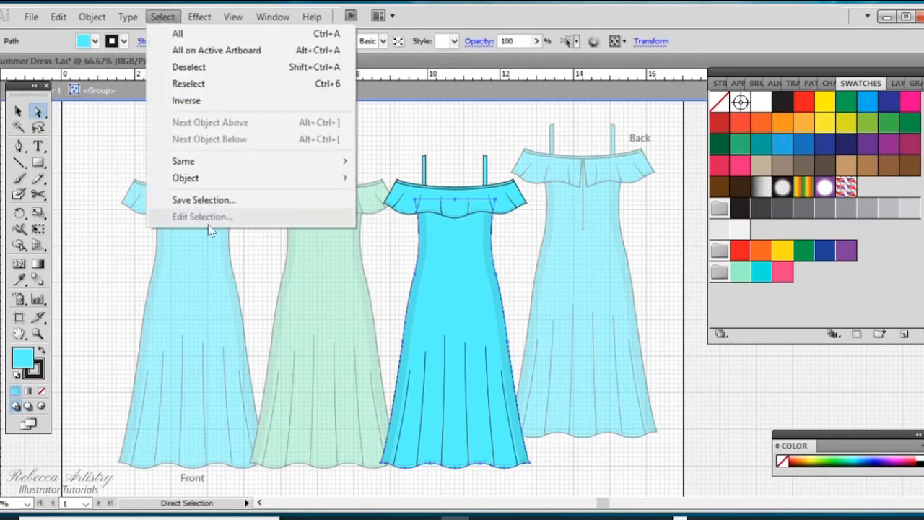
mouse_move(217, 163)
click(417, 228)
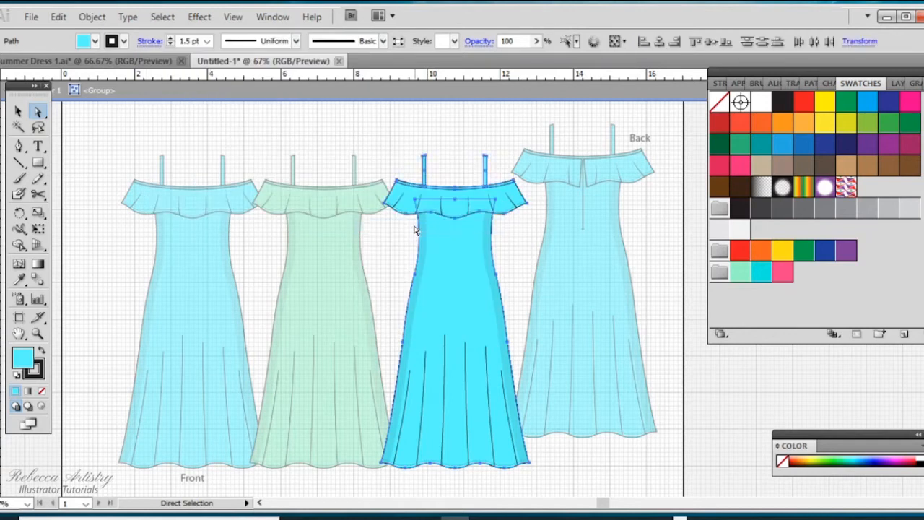
click(782, 277)
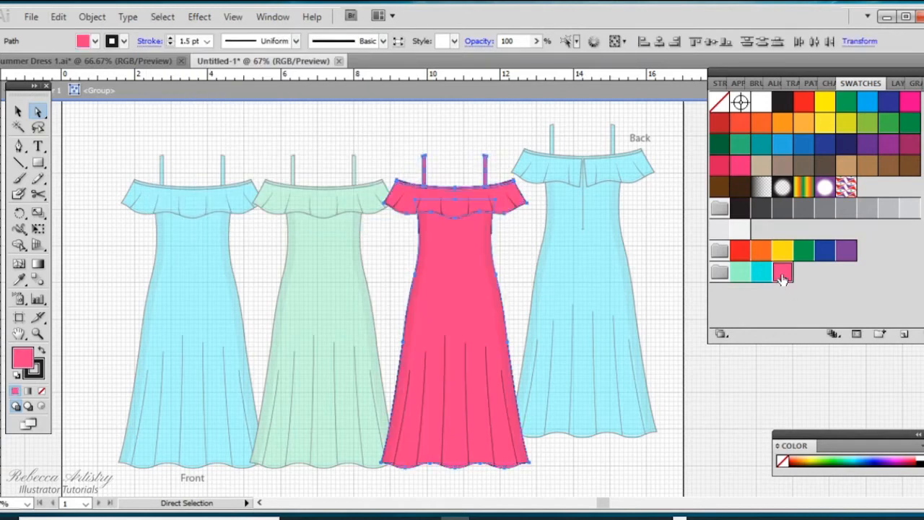
click(657, 245)
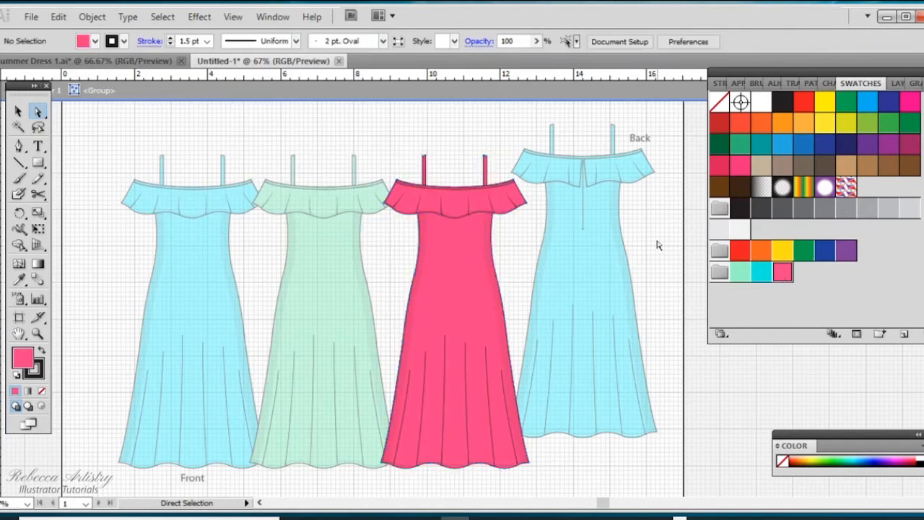
double_click(657, 245)
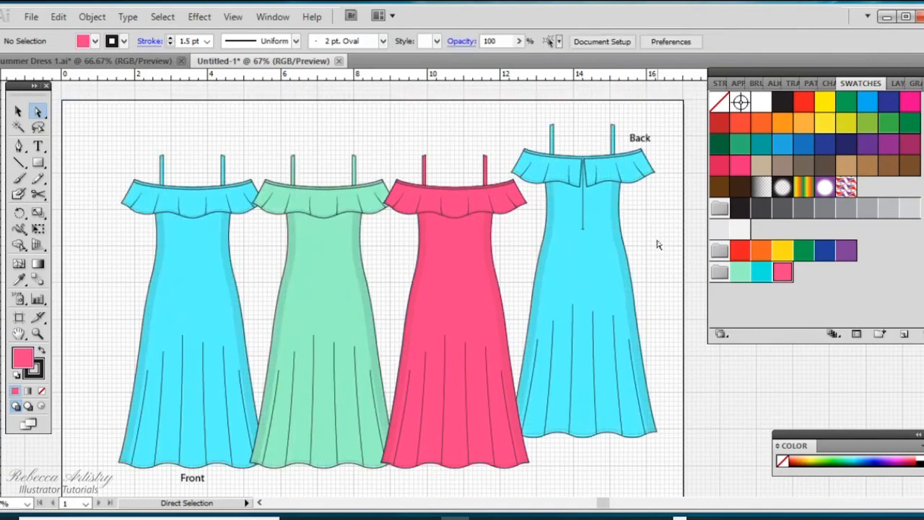
Isolate the group of the first front dress and select its main body shape
click(18, 111)
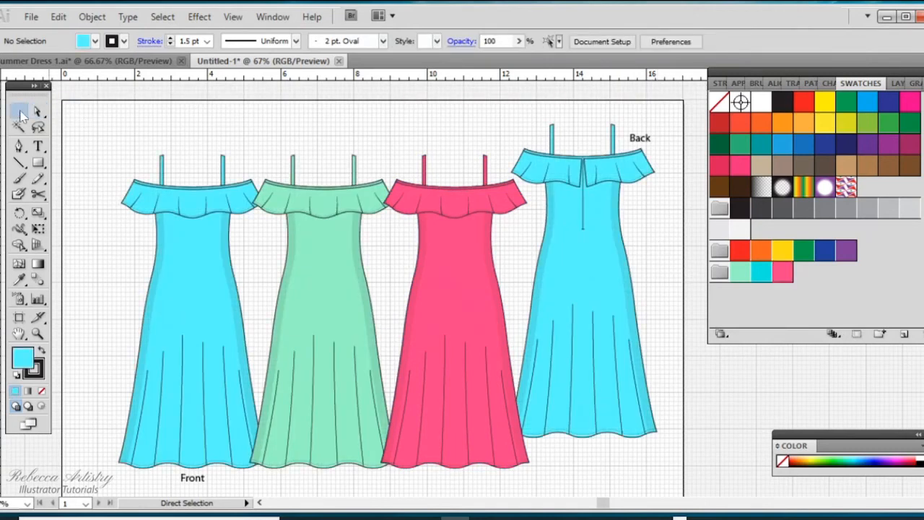
click(189, 273)
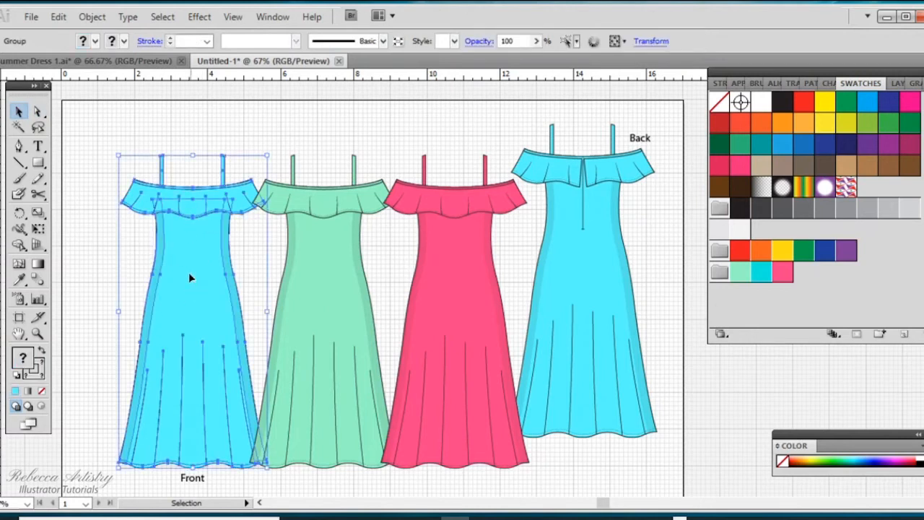
double_click(188, 238)
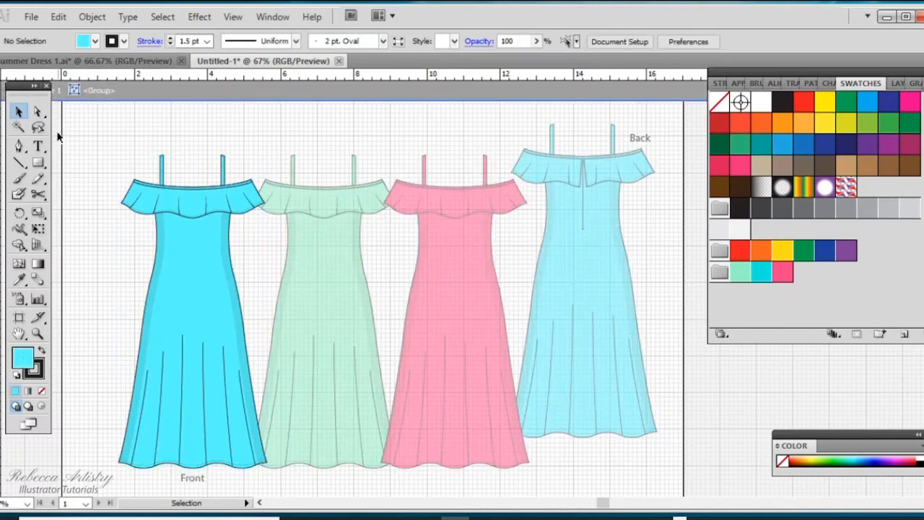
click(38, 112)
click(197, 253)
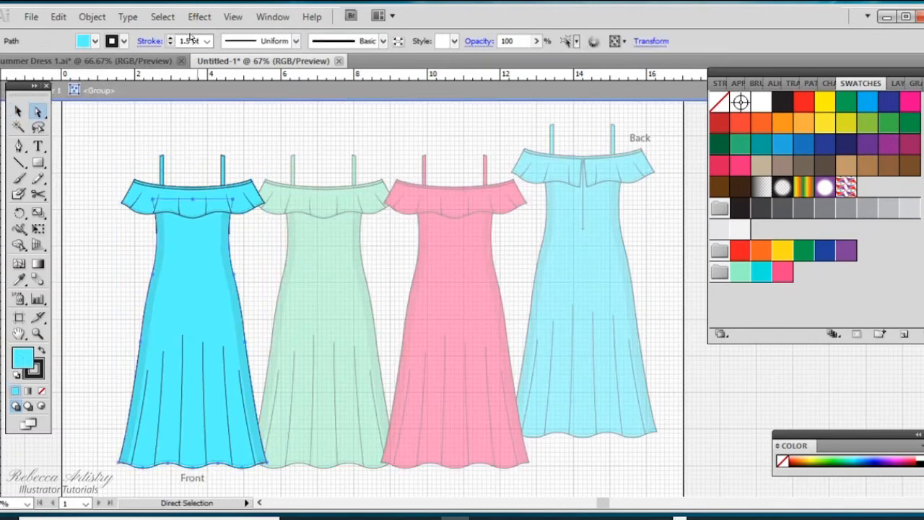
Select all shapes with the same fill colour in the isolated first front dress, fill them aqua, and exit the group
click(161, 17)
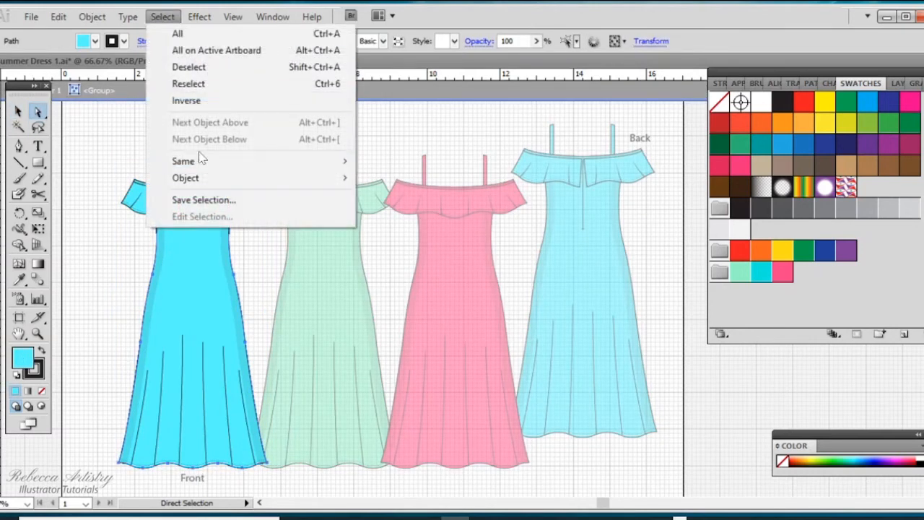
mouse_move(201, 161)
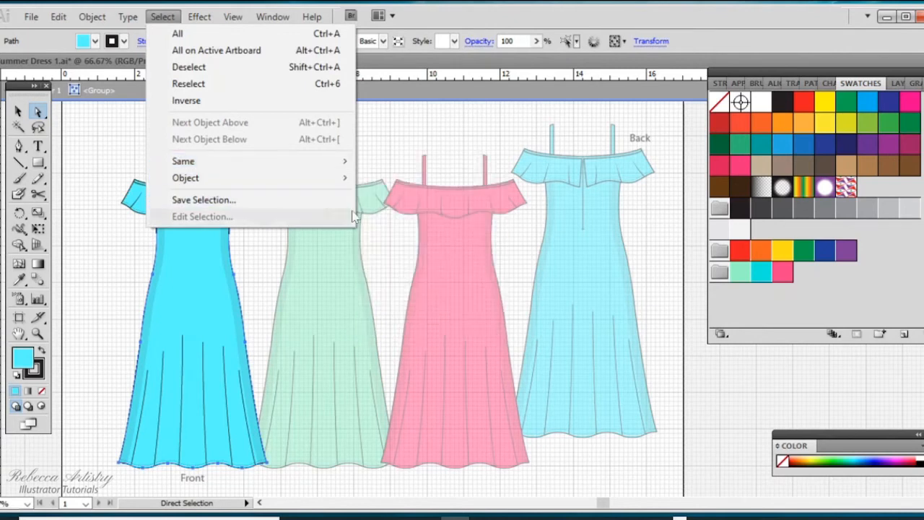
click(406, 228)
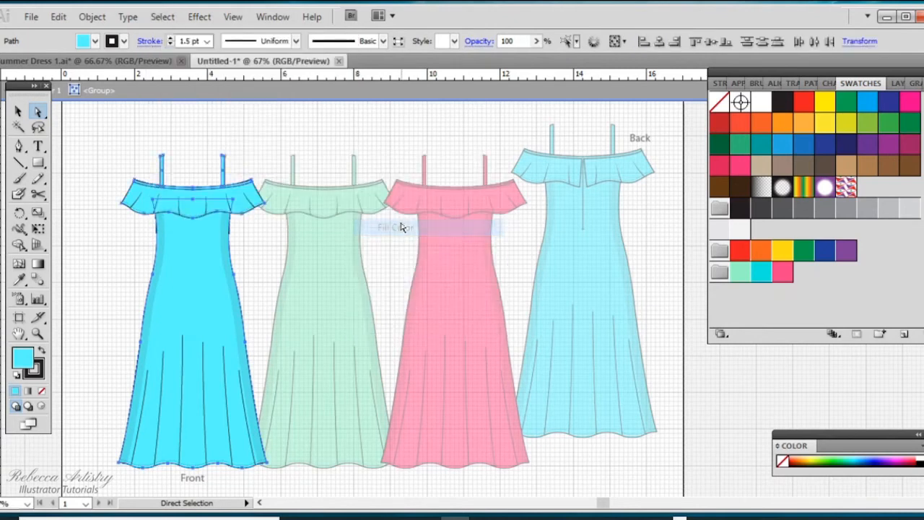
click(765, 277)
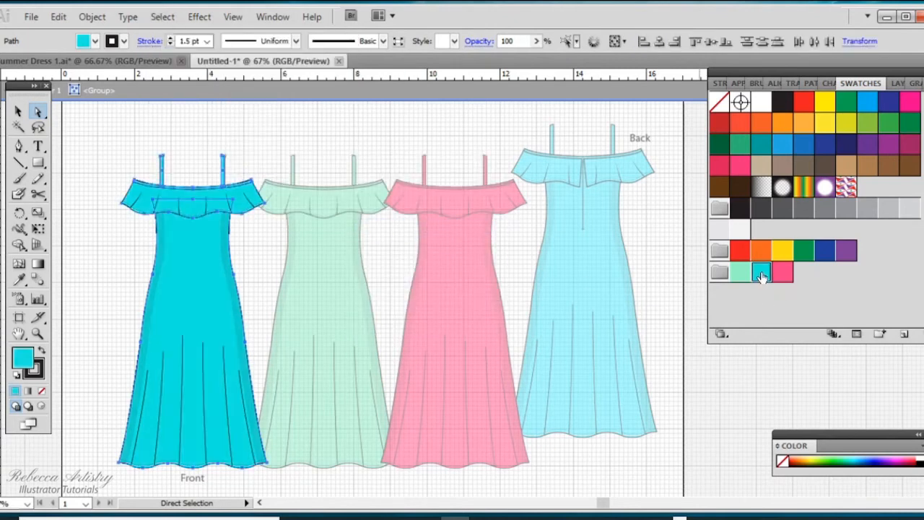
click(659, 249)
double_click(660, 249)
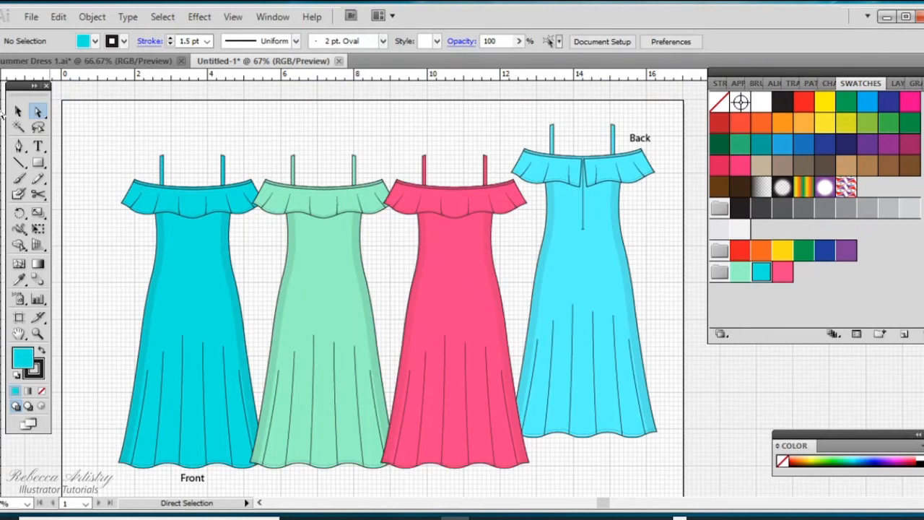
Isolate the group of the back dress and select its main body shape
click(19, 111)
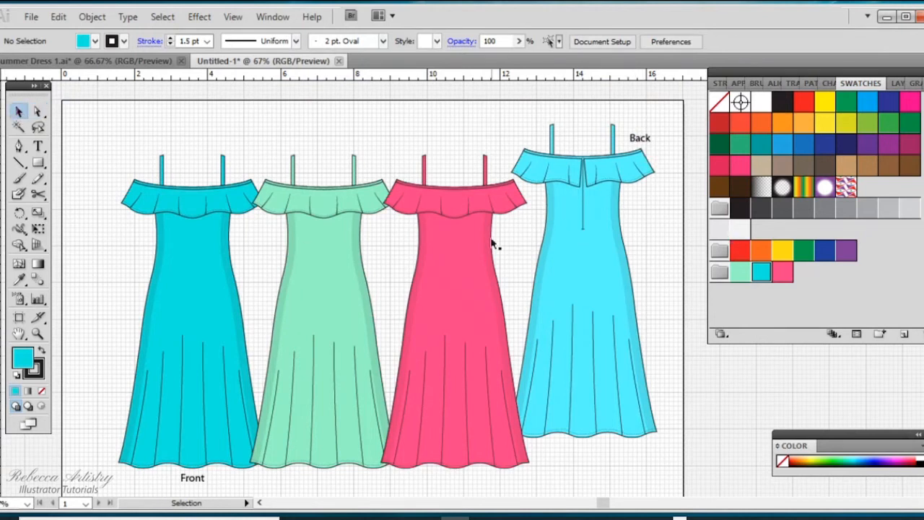
double_click(575, 242)
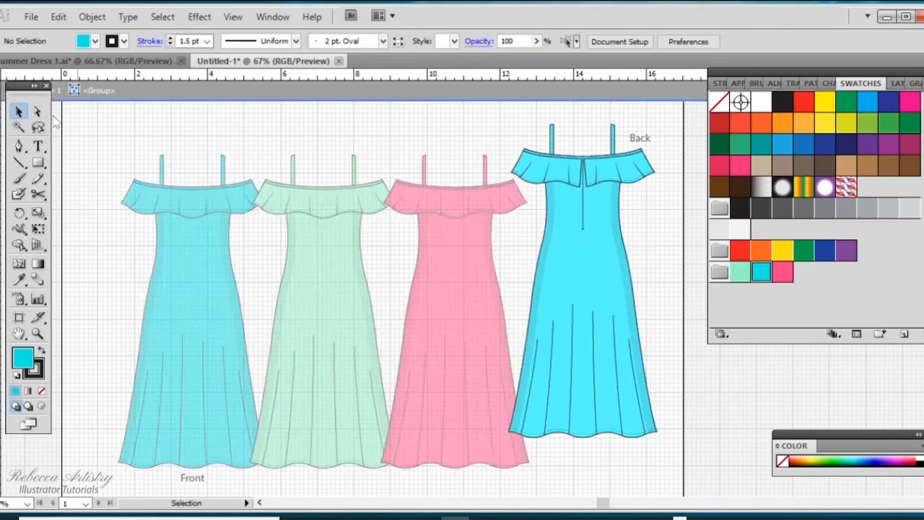
click(38, 112)
click(601, 263)
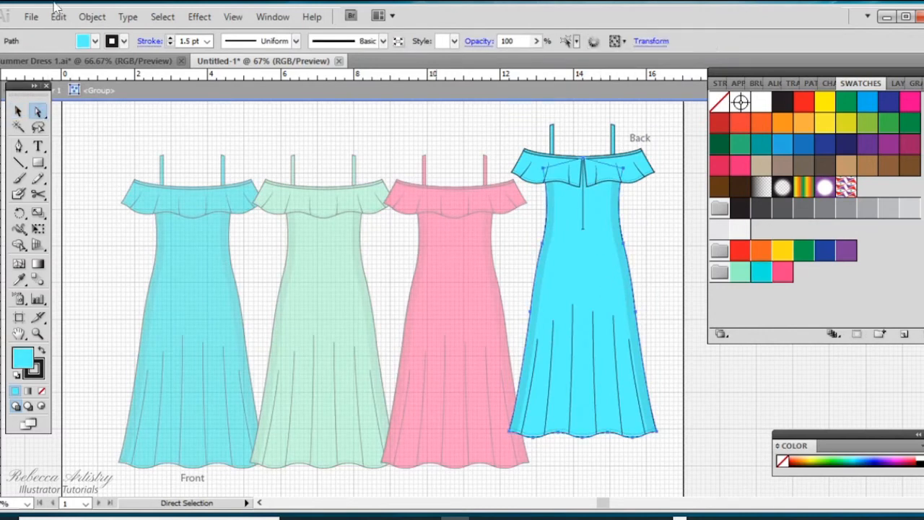
Select all shapes with the same fill colour in the isolated back dress, fill them pink, and exit the group
click(163, 17)
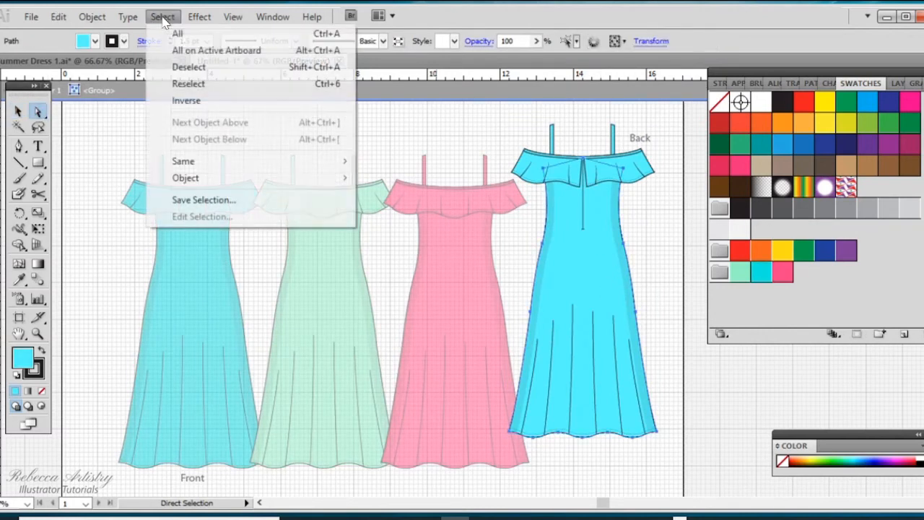
mouse_move(212, 159)
click(409, 228)
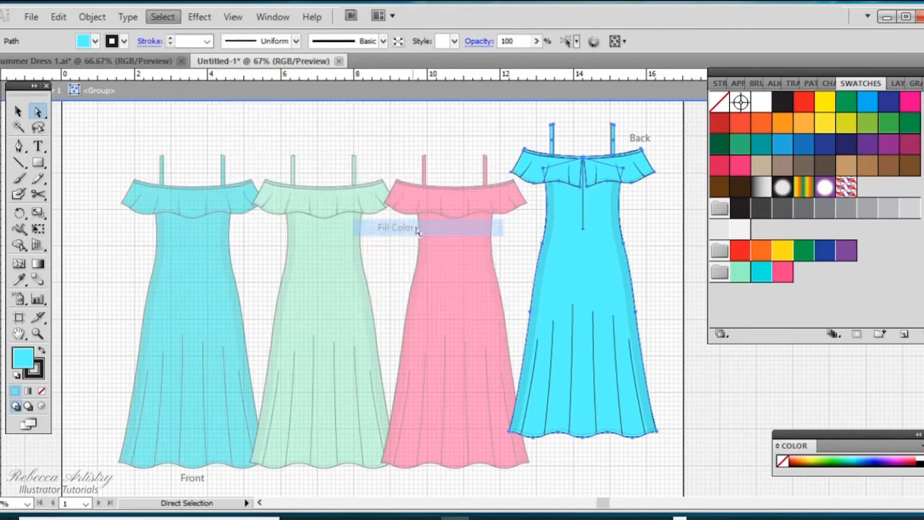
click(783, 272)
double_click(669, 238)
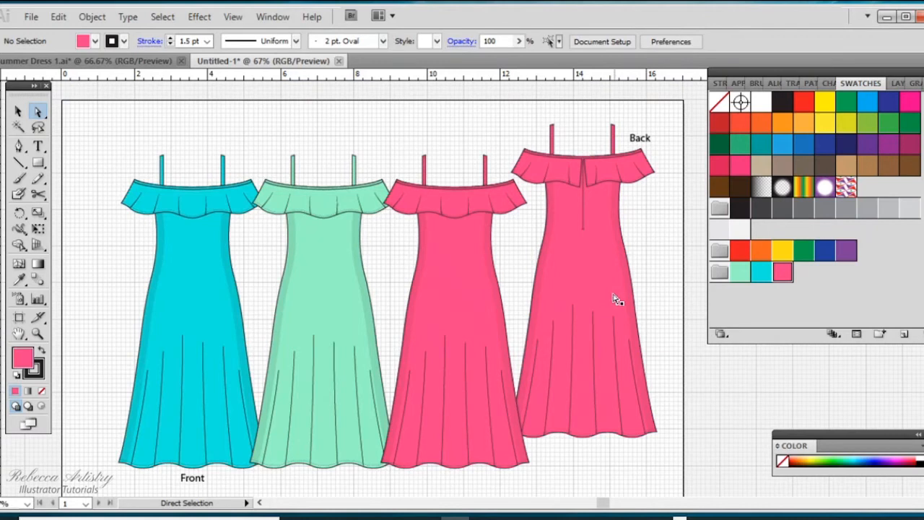
Replace the "Front" label beneath the first dress with the text "Aqua"
scroll(614, 303, down, 1)
click(38, 146)
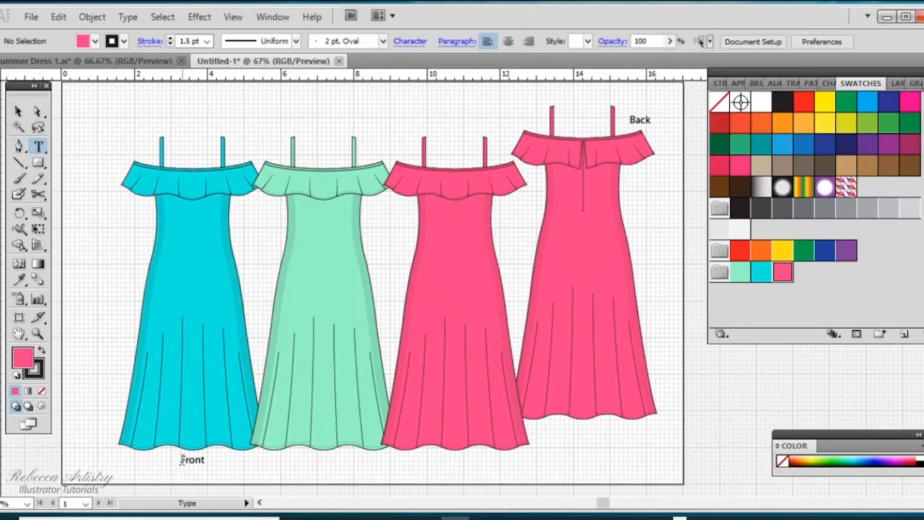
drag(182, 459, 224, 461)
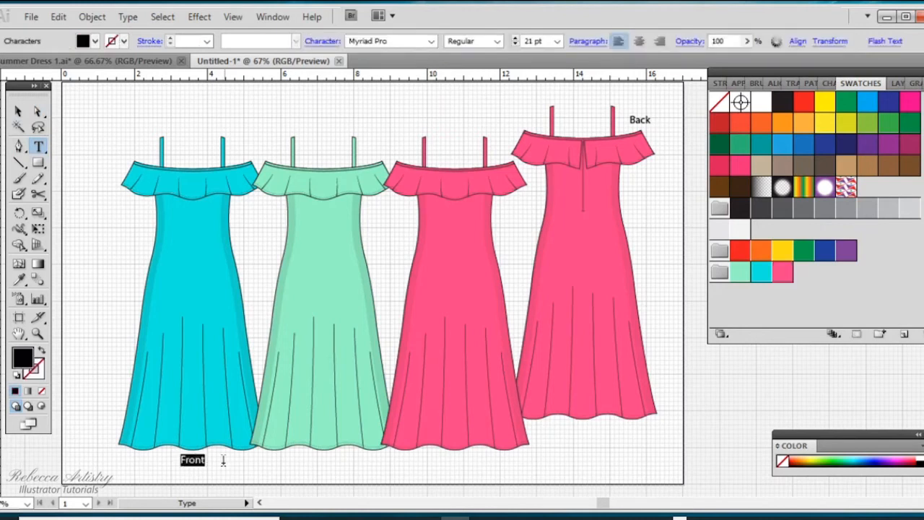
text(Aqua)
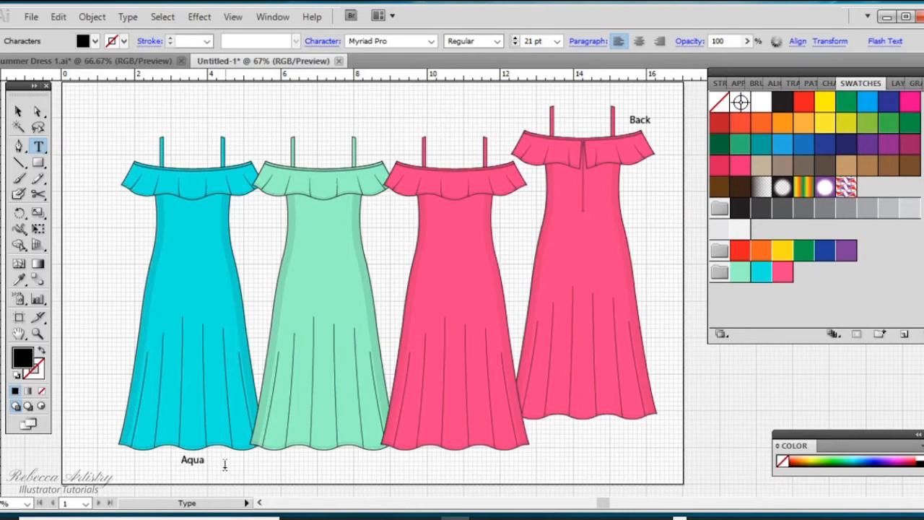
click(19, 111)
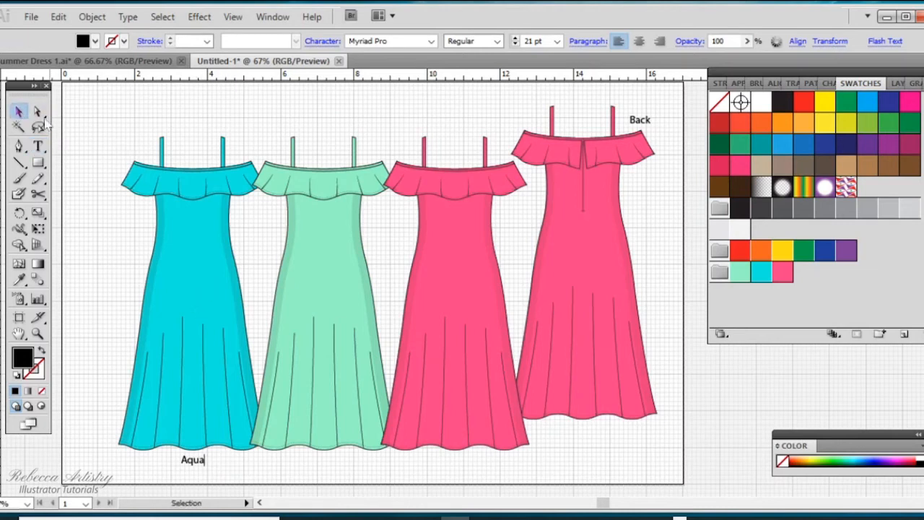
click(105, 111)
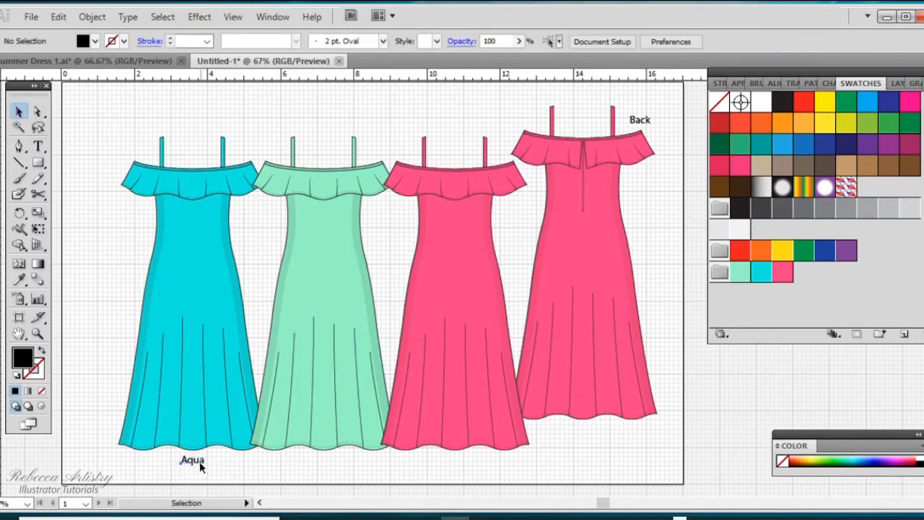
Duplicate the "Aqua" label beneath the green dress and change the copy's text to "Mint"
drag(200, 465, 332, 468)
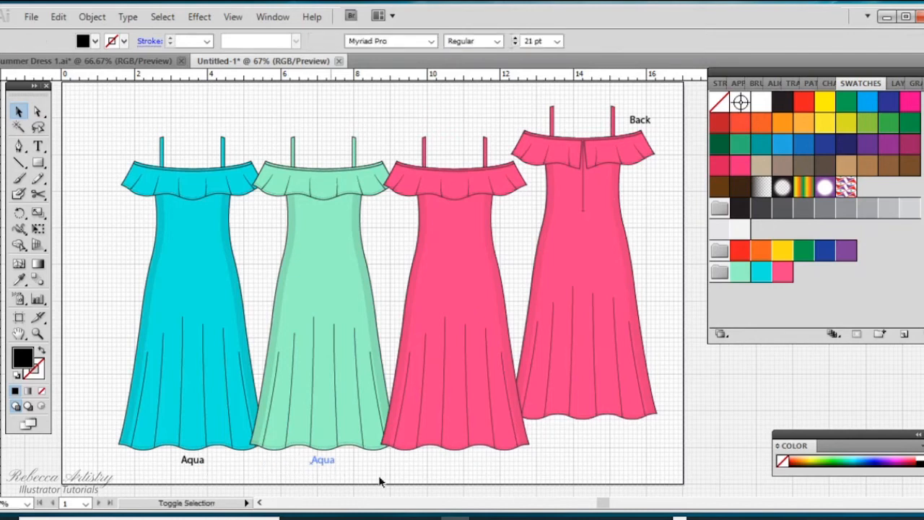
click(38, 146)
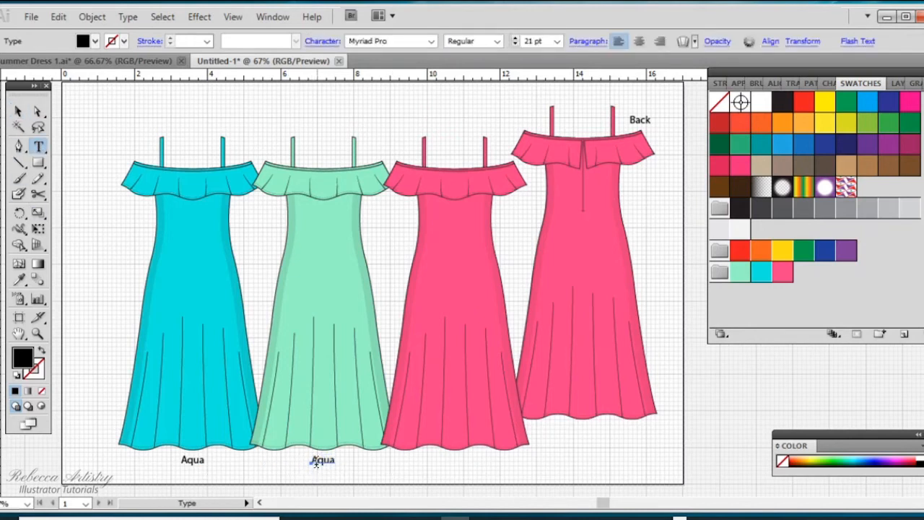
drag(318, 460, 345, 462)
key(BackSpace)
key(BackSpace)
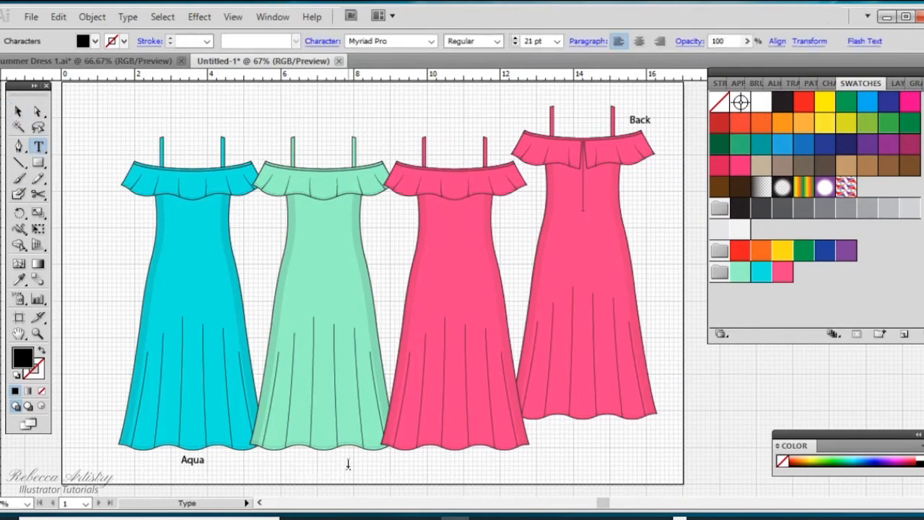
text(Mint)
click(18, 111)
click(384, 481)
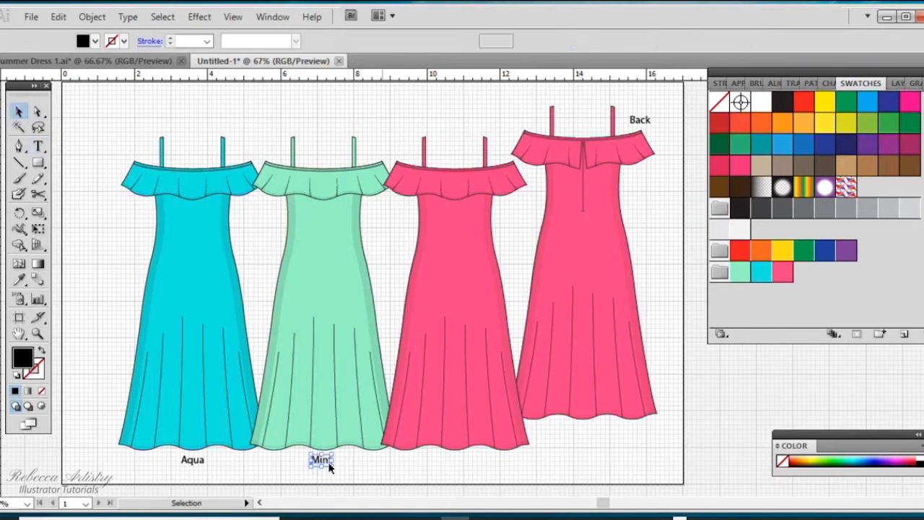
Duplicate the "Mint" label beneath the pink front dress and change the copy's text to "Fuchsia"
drag(324, 462, 457, 462)
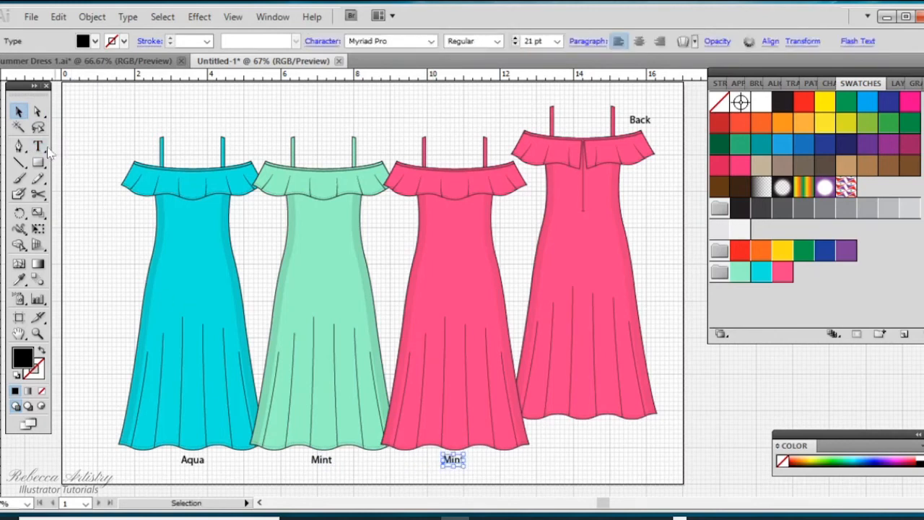
key(t)
double_click(451, 460)
key(BackSpace)
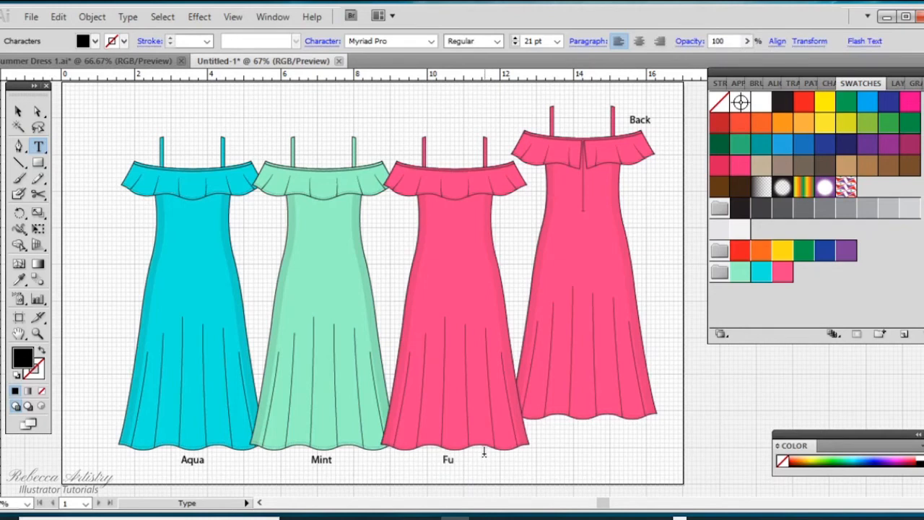
key(Escape)
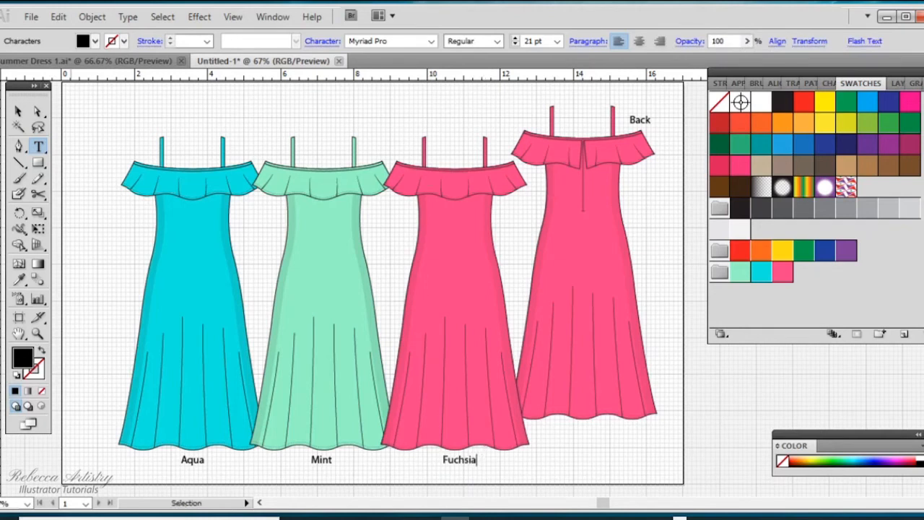
click(532, 340)
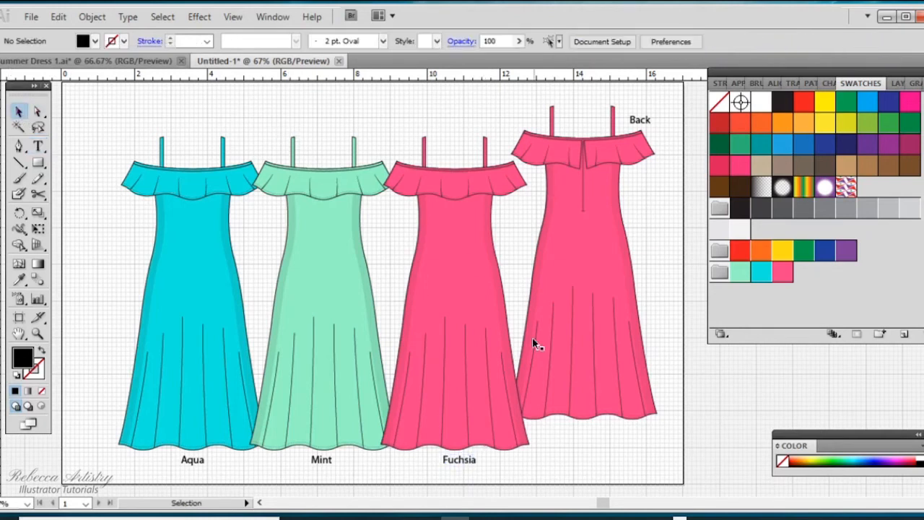
Shift the "Fuchsia" label slightly left so it sits centred beneath its dress, and deselect it
click(466, 456)
drag(465, 456, 459, 453)
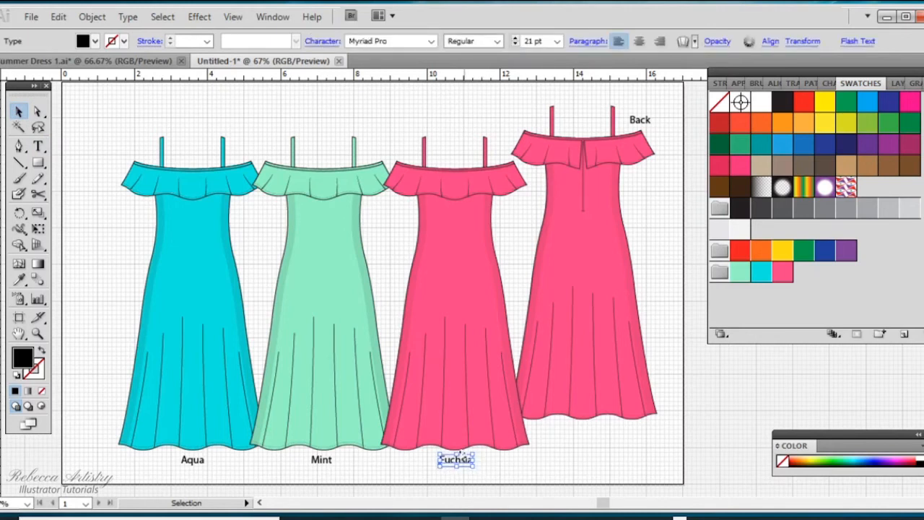
click(579, 440)
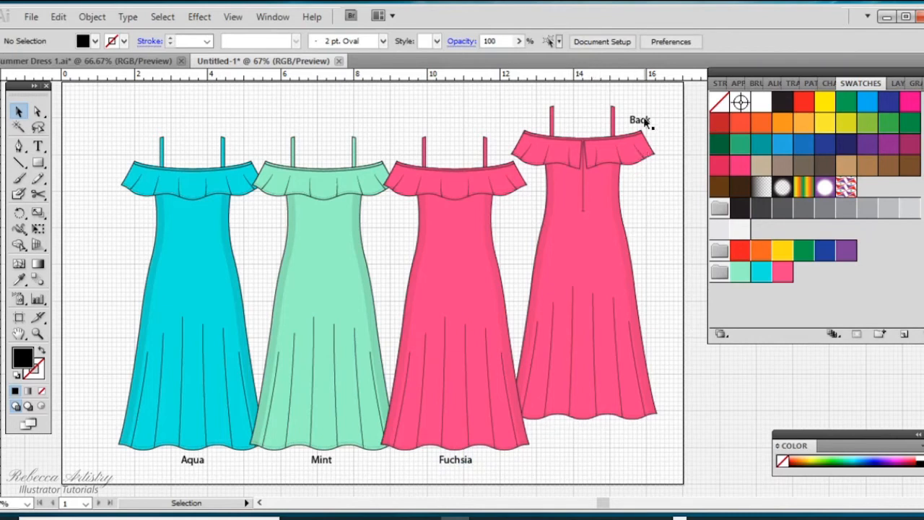
Start a text line above the aqua dress and set its font to Lucida Handwriting Italic
scroll(589, 357, up, 1)
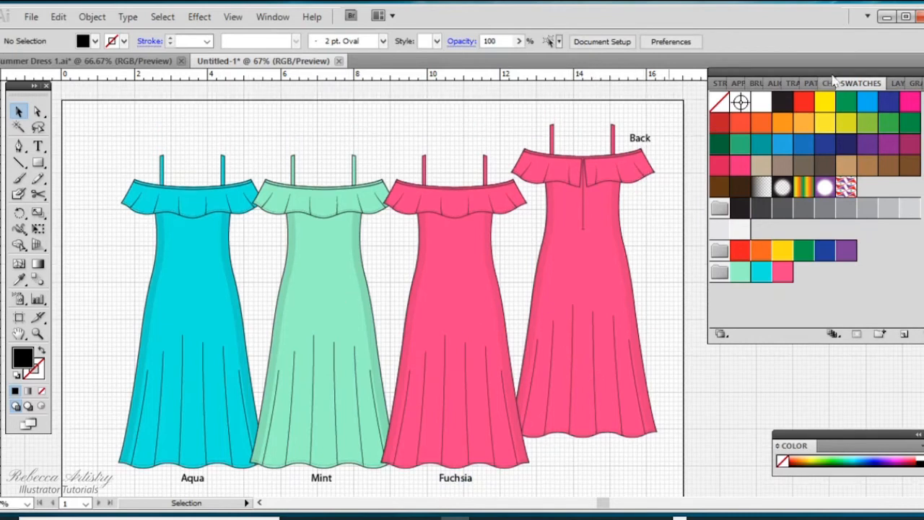
click(895, 82)
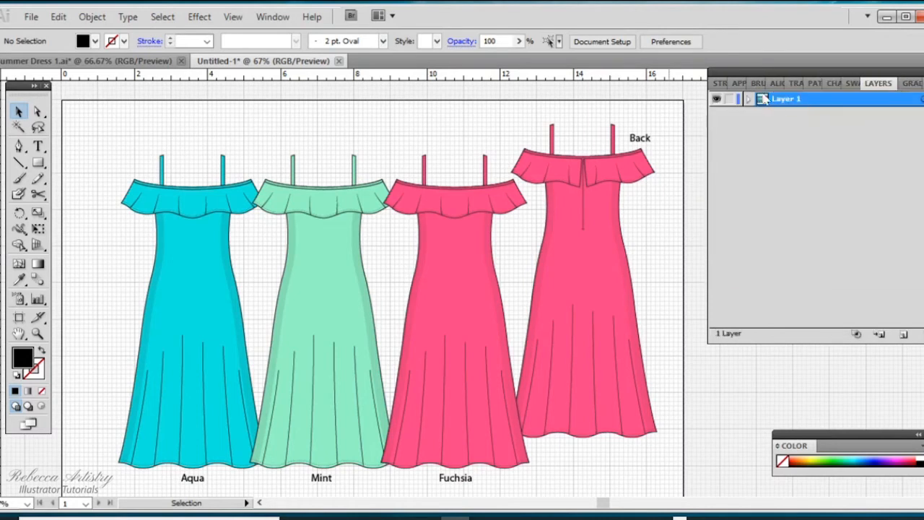
click(38, 147)
click(101, 125)
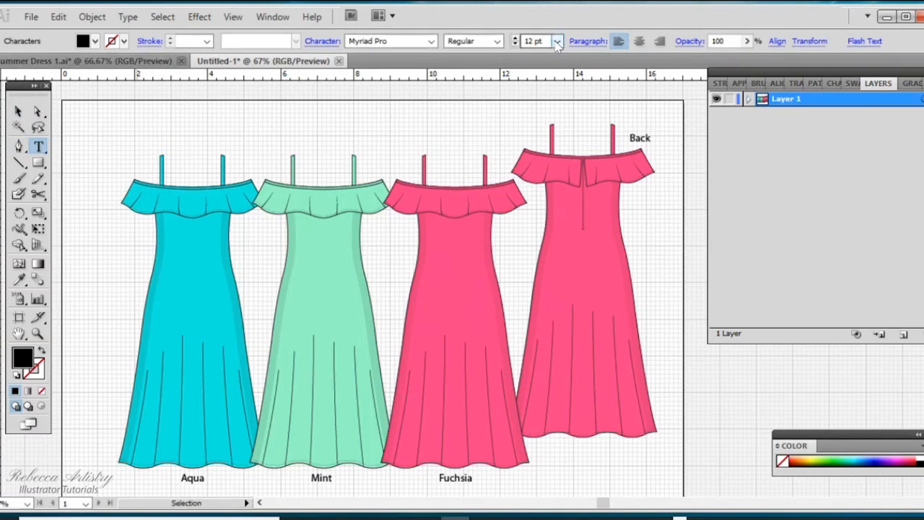
click(431, 42)
scroll(419, 96, up, 10)
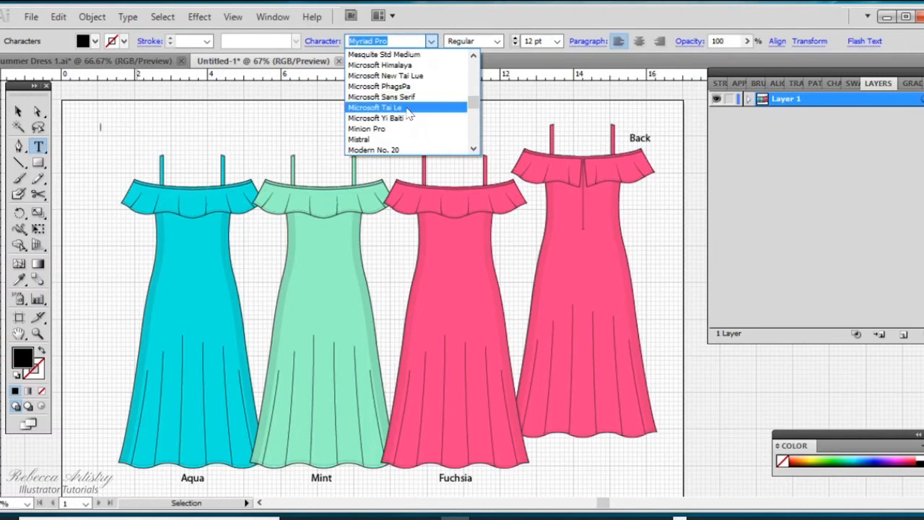
scroll(410, 115, up, 3)
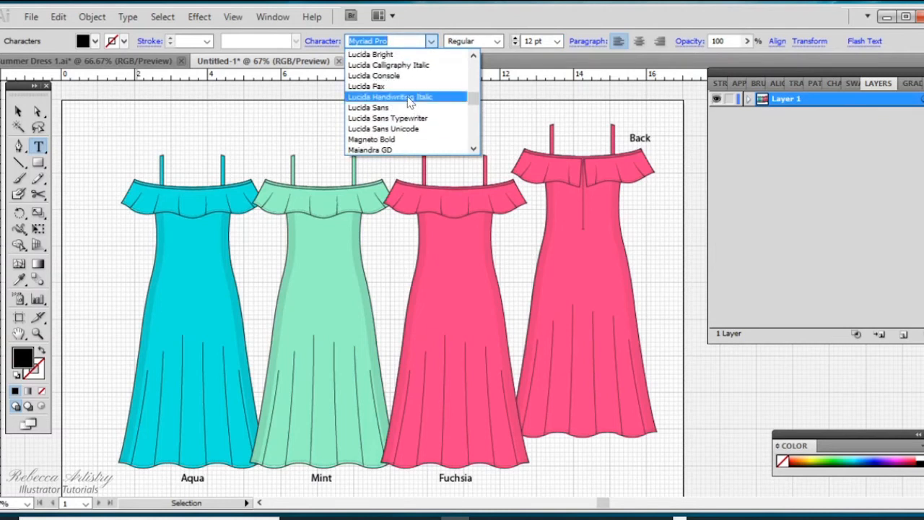
click(409, 96)
Set the new text line's size to 48 pt and enter the title "Summer Dresses"
click(557, 42)
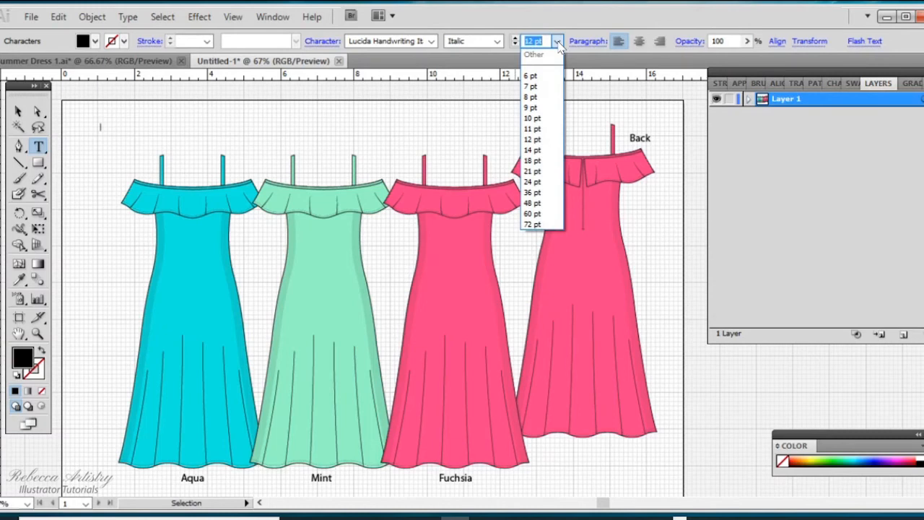
click(537, 196)
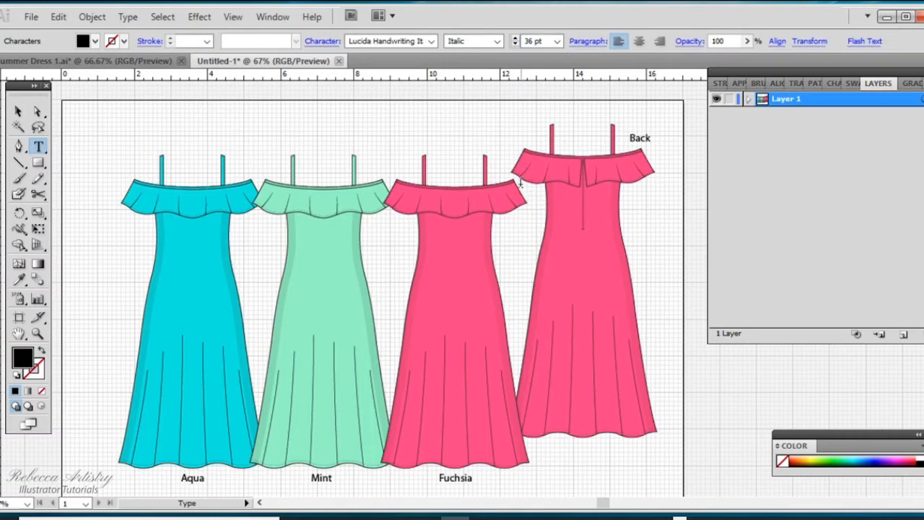
click(557, 41)
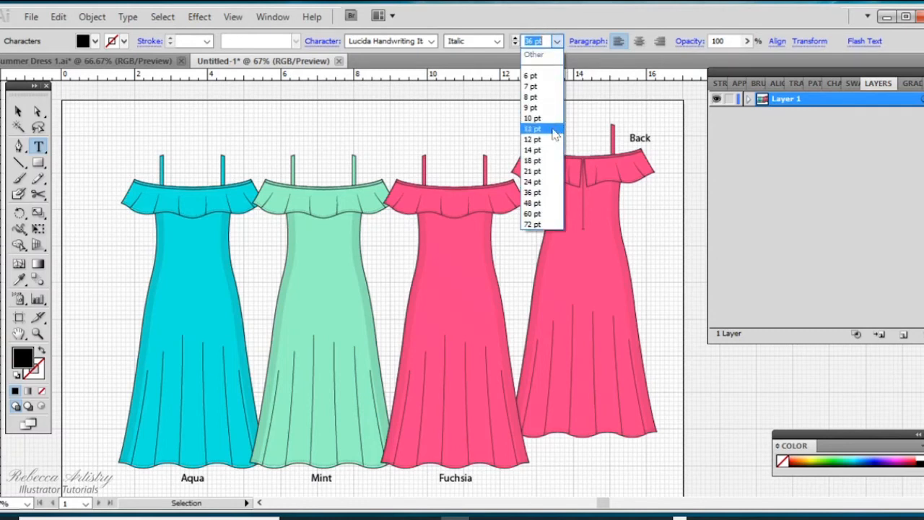
click(533, 203)
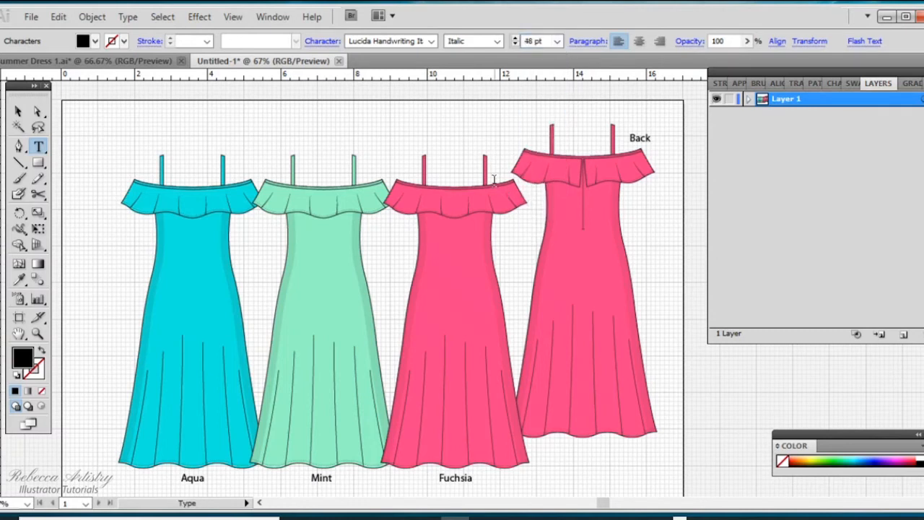
text(Summer Dresses)
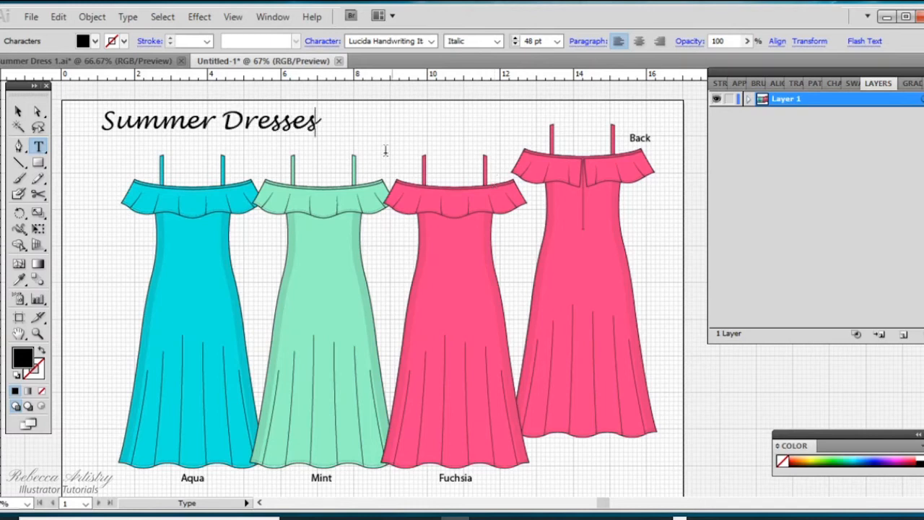
Move the "Summer Dresses" title closer to the artboard's upper-left corner and deselect it
click(18, 110)
click(355, 129)
drag(274, 131, 227, 132)
click(391, 129)
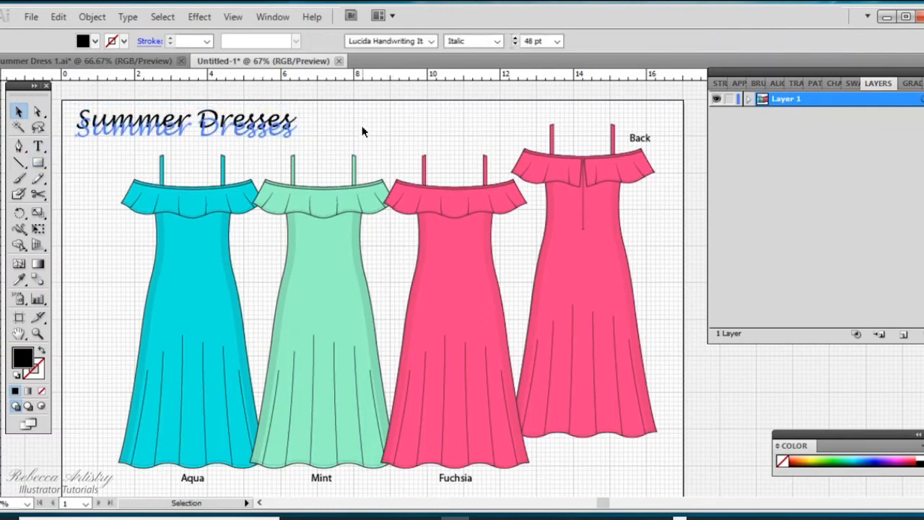
click(363, 126)
scroll(639, 383, down, 2)
scroll(639, 379, up, 1)
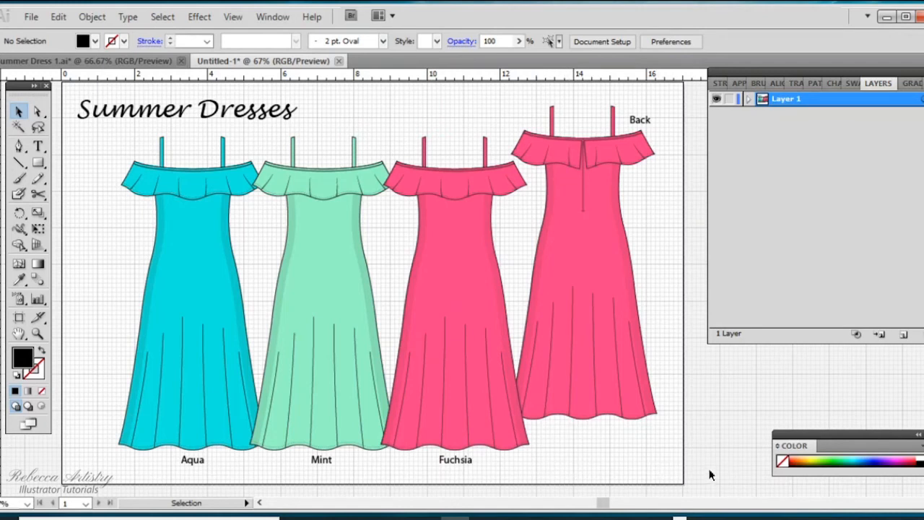
Lock Layer 1, add a new layer, and place the new layer beneath Layer 1
scroll(278, 123, up, 2)
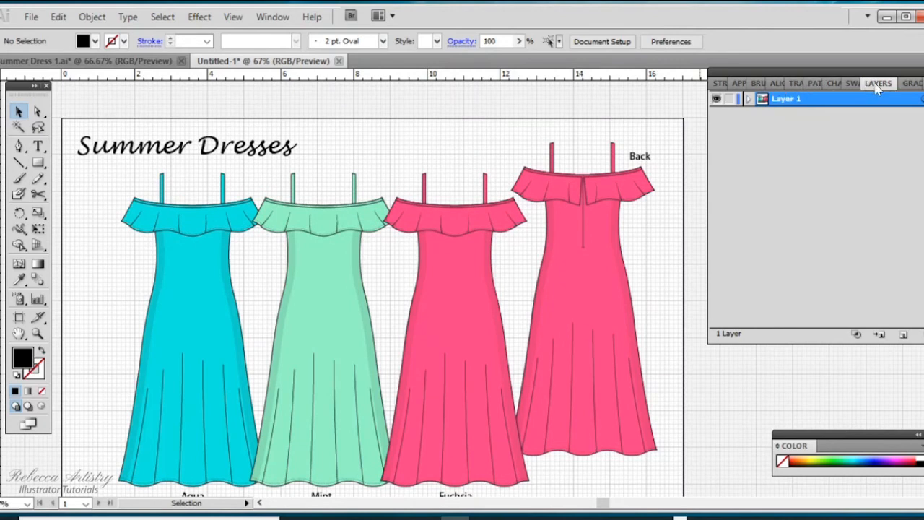
click(730, 99)
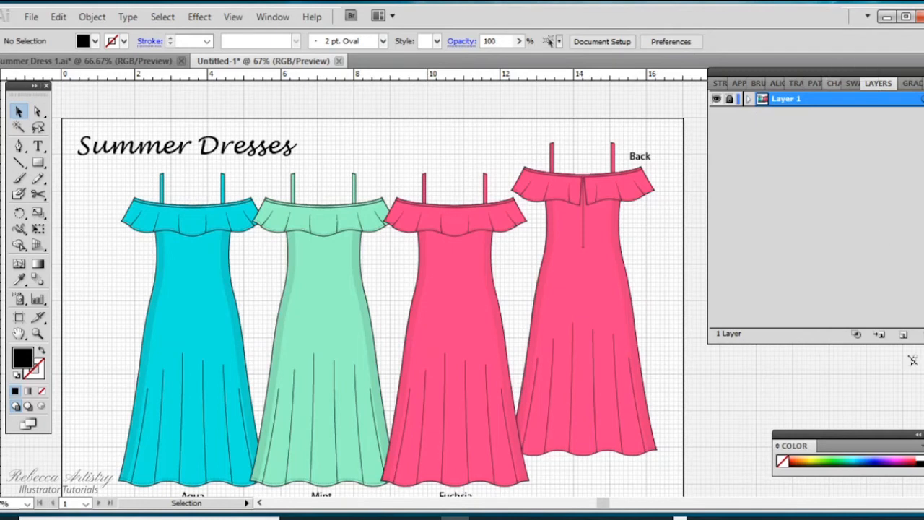
click(903, 336)
drag(830, 109, 828, 128)
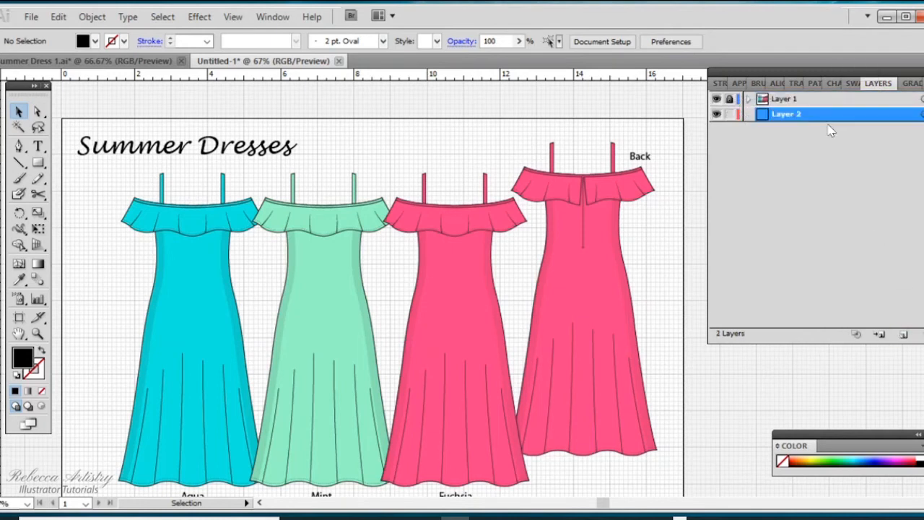
Draw an unfilled, black-stroked border rectangle on Layer 2, just inside the artboard edges
click(42, 352)
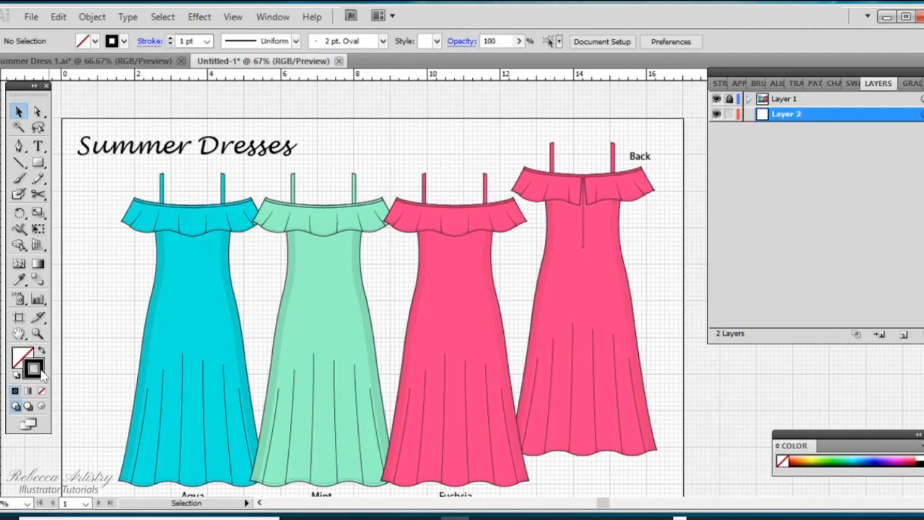
click(39, 163)
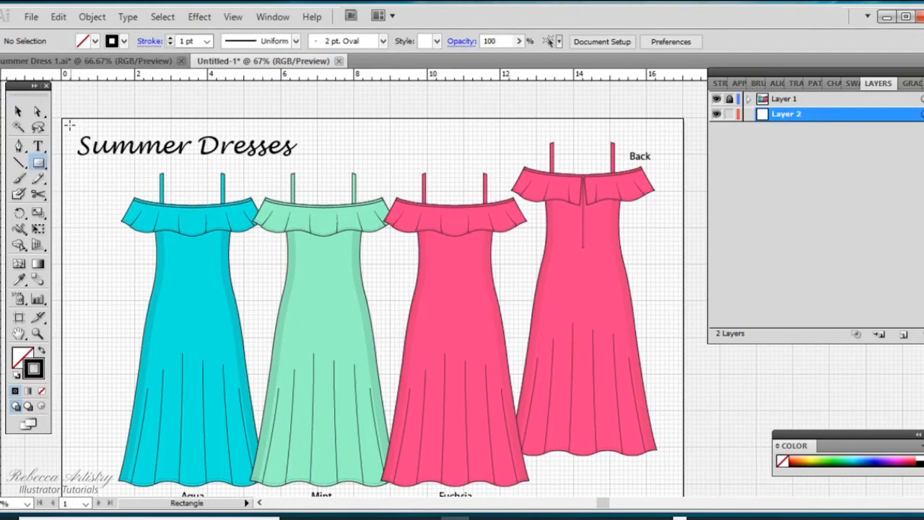
drag(69, 124, 677, 364)
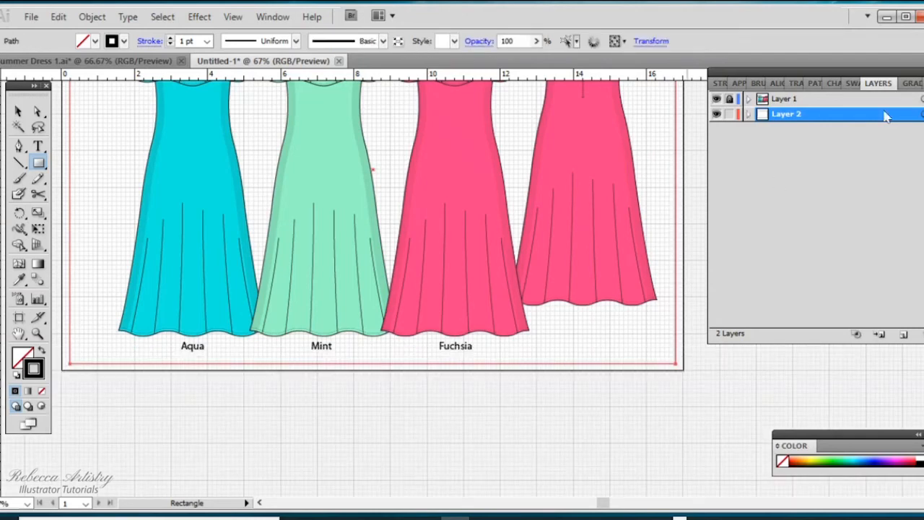
Set the border rectangle's stroke weight to 5 pt and deselect it
scroll(520, 202, up, 5)
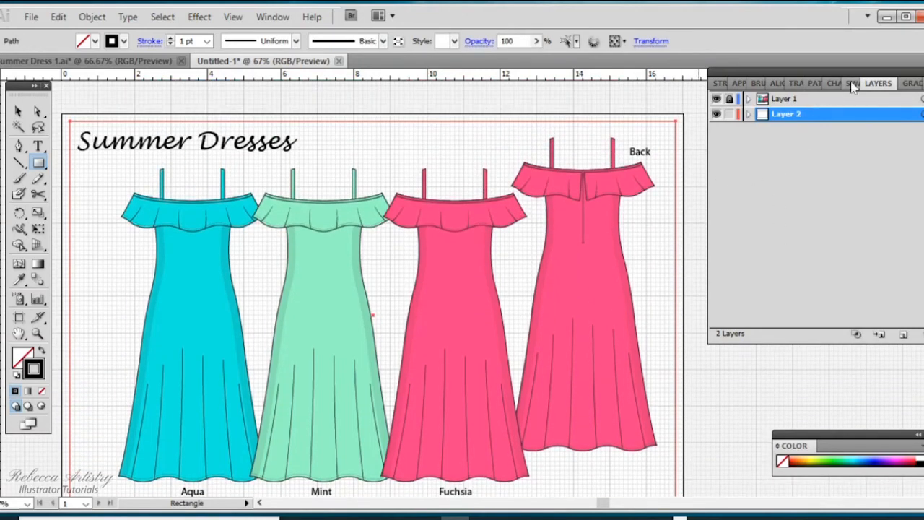
click(723, 85)
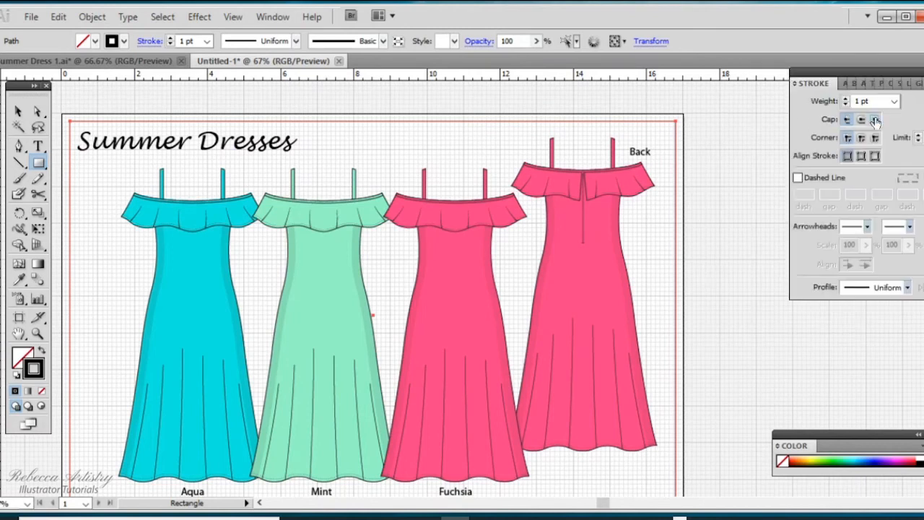
click(894, 101)
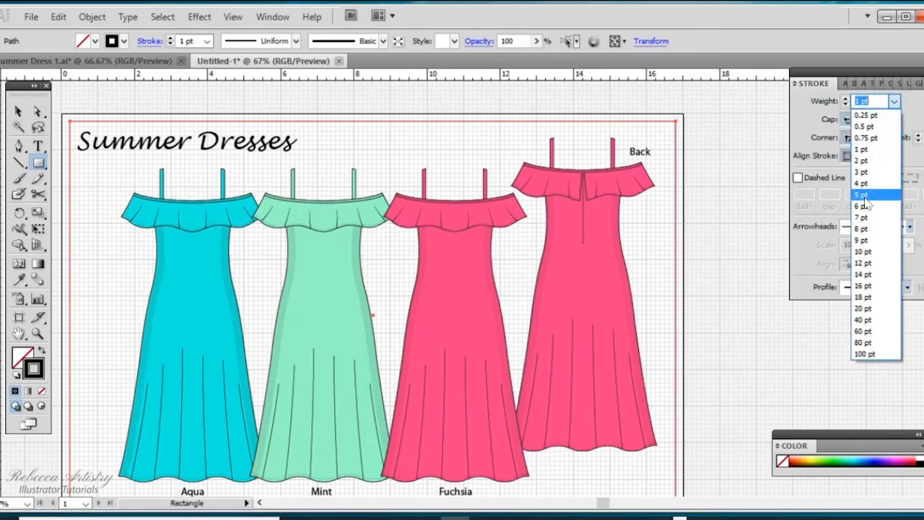
click(864, 195)
click(18, 111)
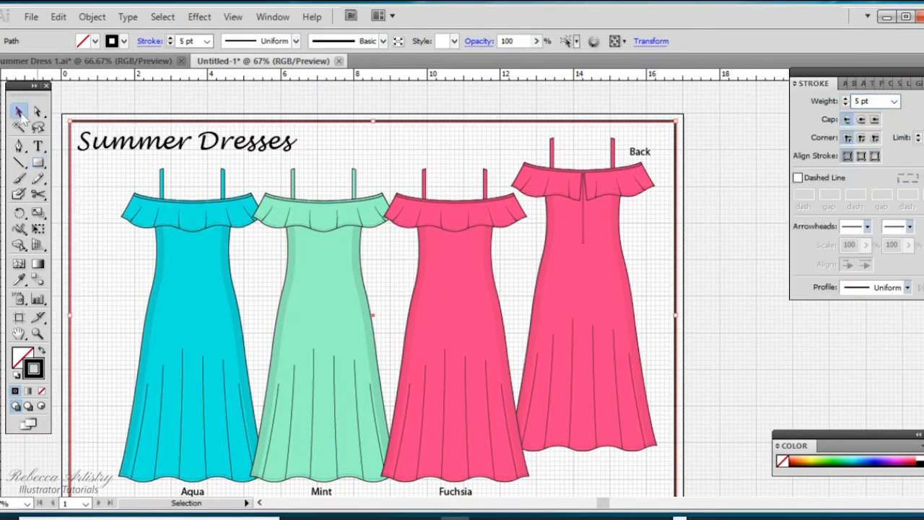
click(94, 91)
scroll(637, 247, down, 3)
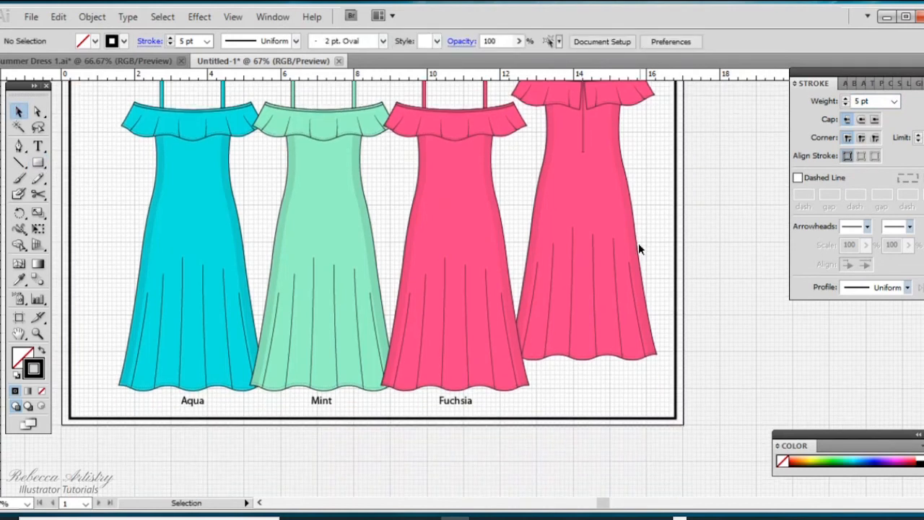
Raise the border rectangle's bottom edge slightly and deselect it
click(379, 417)
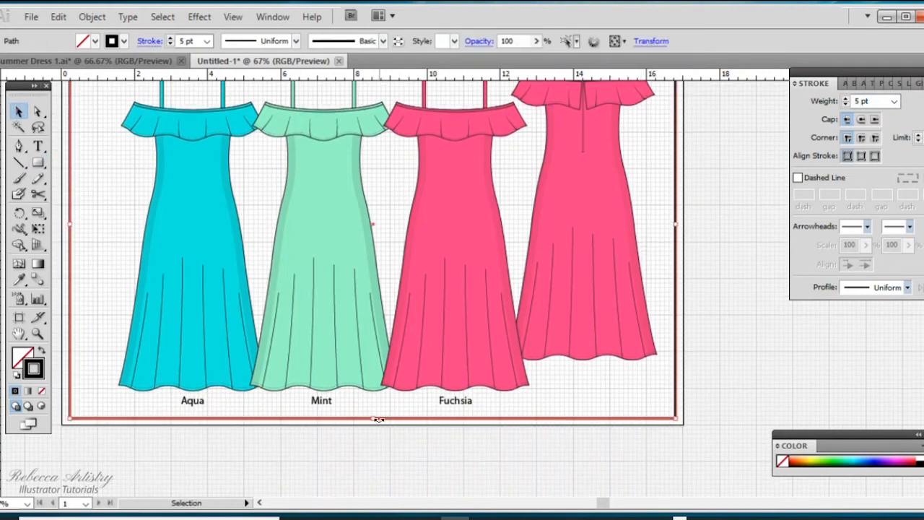
drag(374, 418, 374, 417)
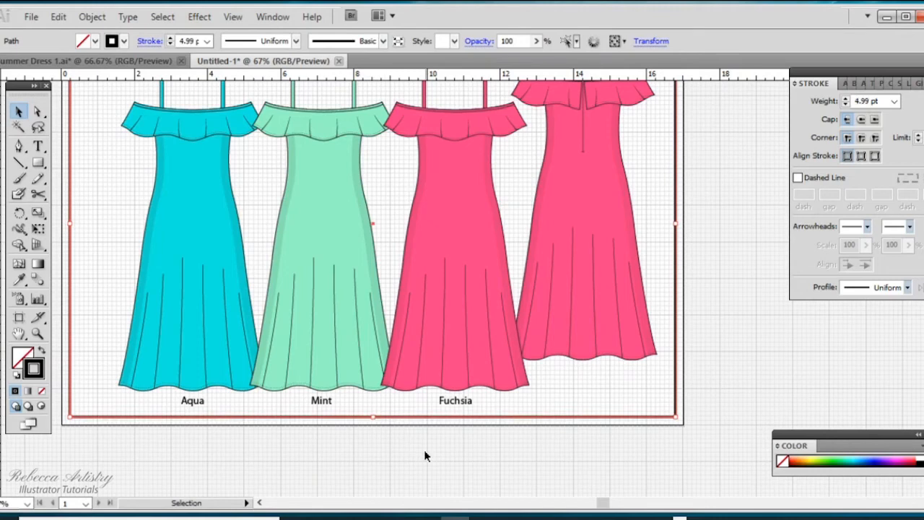
click(432, 457)
scroll(483, 464, up, 5)
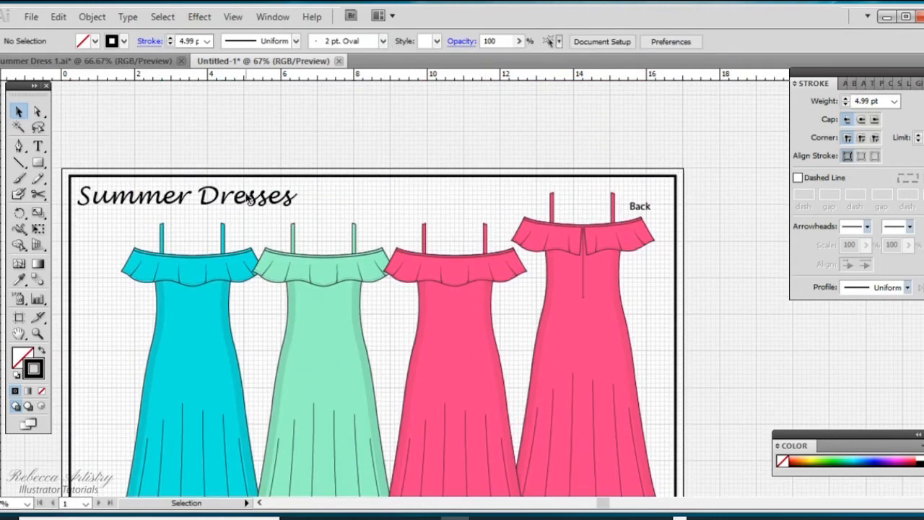
Unlock Layer 1 and make it active, and lock Layer 2 with the border
click(918, 85)
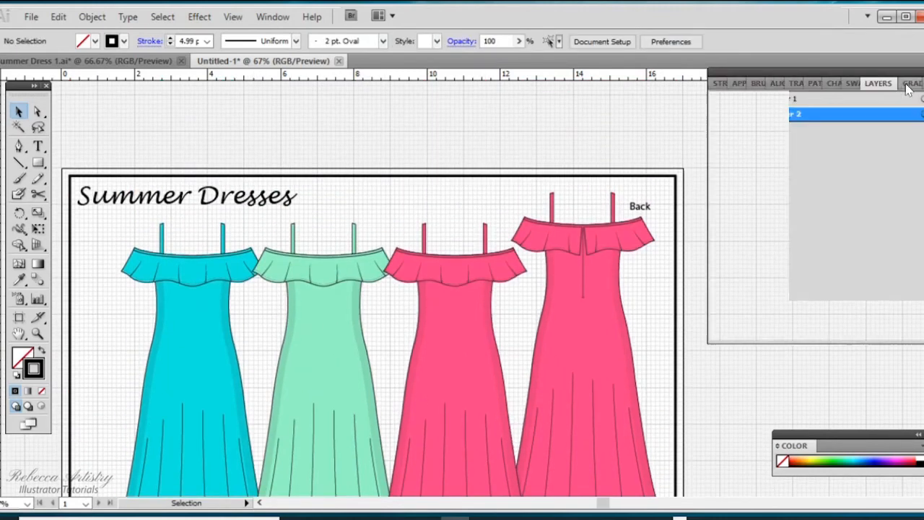
click(729, 98)
click(803, 104)
click(729, 115)
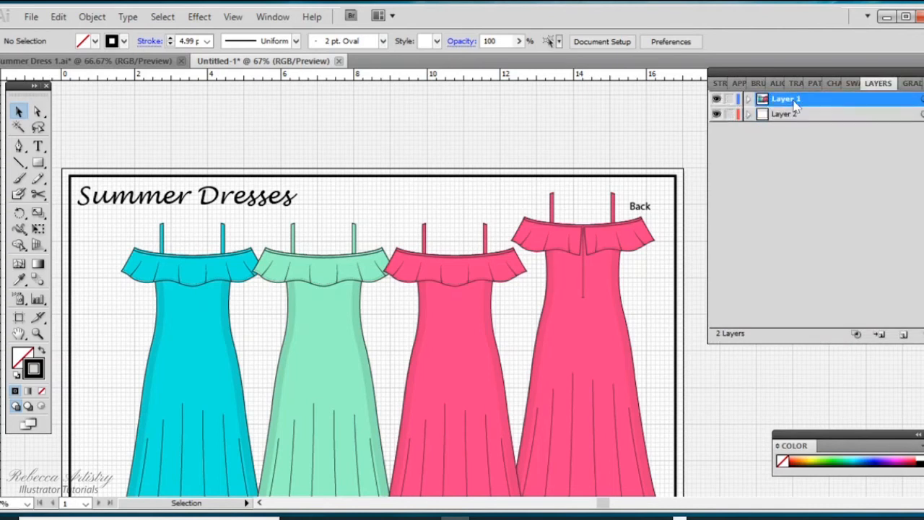
click(729, 114)
Draw an unfilled, black-stroked rectangle around the "Summer Dresses" title, set its stroke weight to 1 pt and deselect it
click(39, 162)
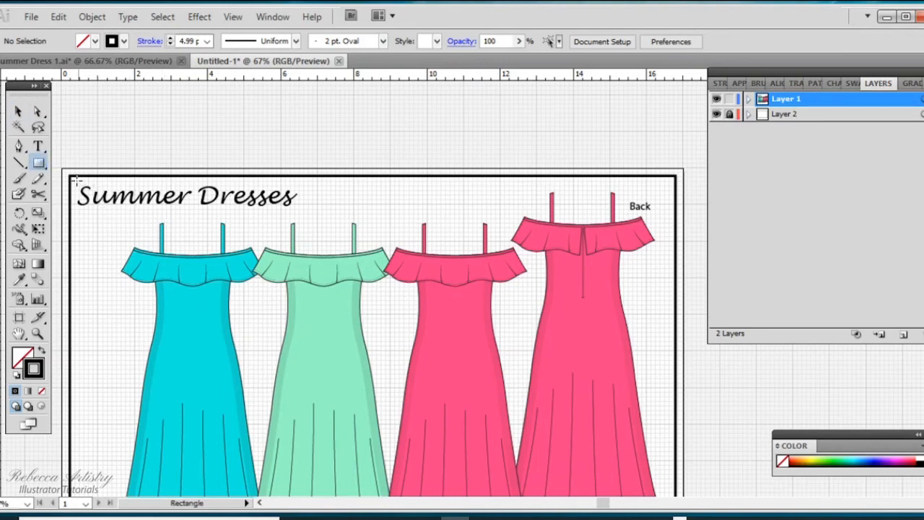
drag(72, 177, 306, 213)
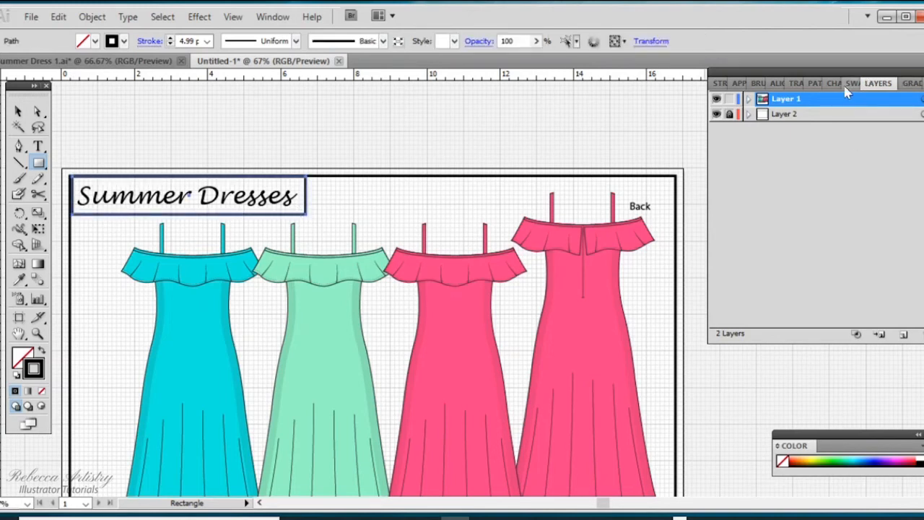
click(720, 83)
click(795, 83)
click(894, 102)
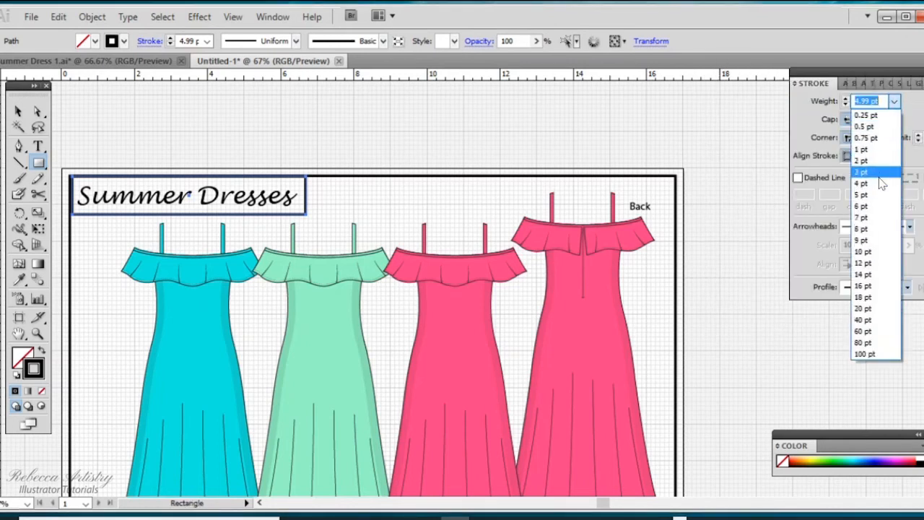
click(874, 151)
click(19, 111)
click(192, 107)
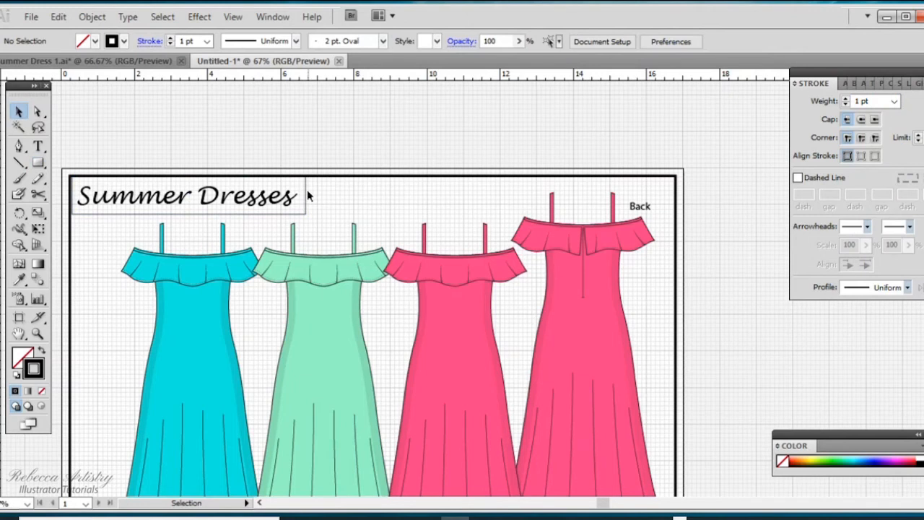
Underline the "Summer Dresses" title text and deselect it
click(251, 203)
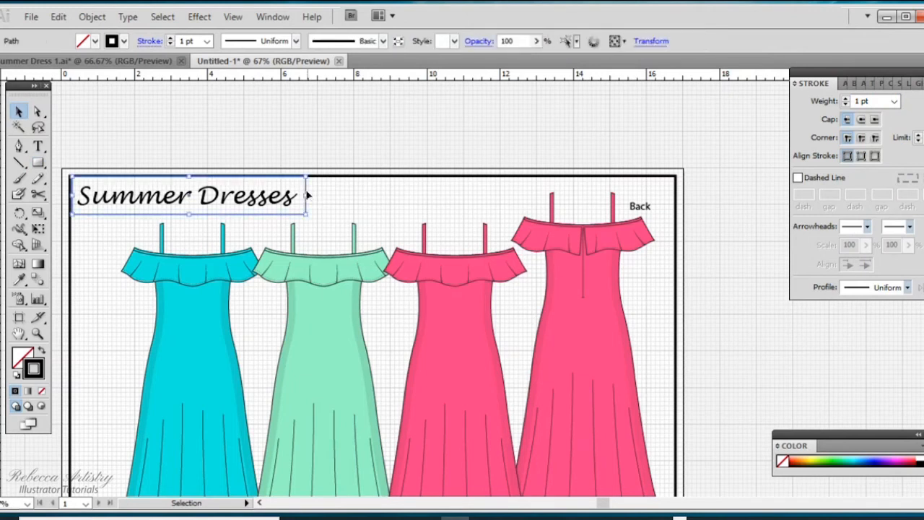
click(890, 84)
click(805, 217)
click(483, 202)
click(282, 203)
click(655, 162)
Scale all four dresses together uniformly to 90%, leaving the text labels out of the selection, and deselect them
scroll(635, 224, down, 3)
key(ctrl+minus)
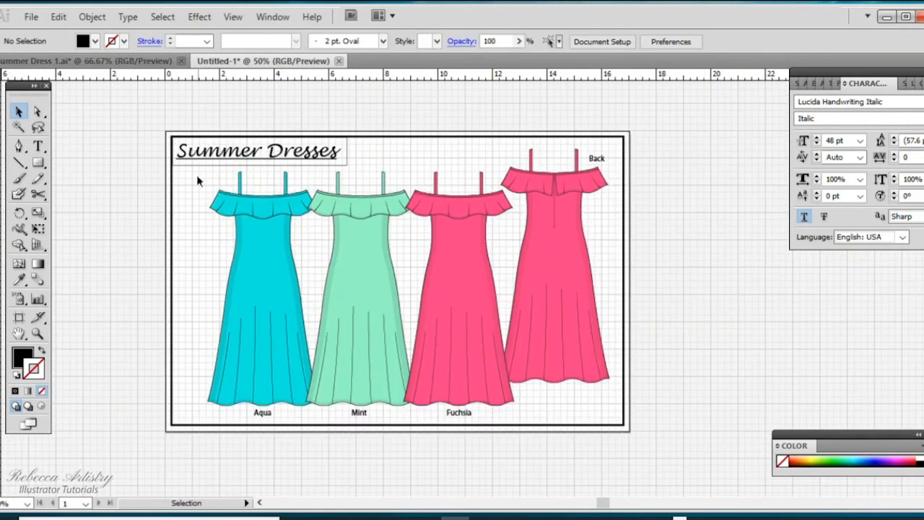
drag(194, 179, 567, 362)
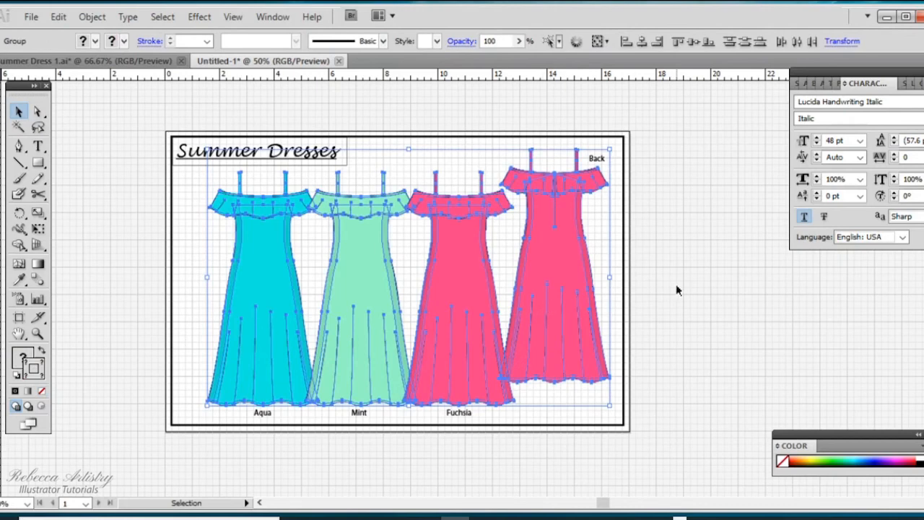
click(192, 186)
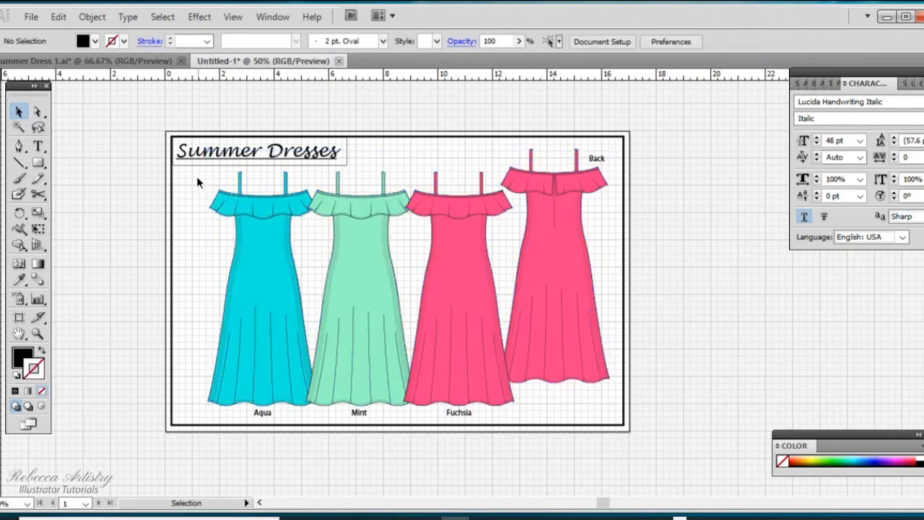
drag(194, 180, 536, 314)
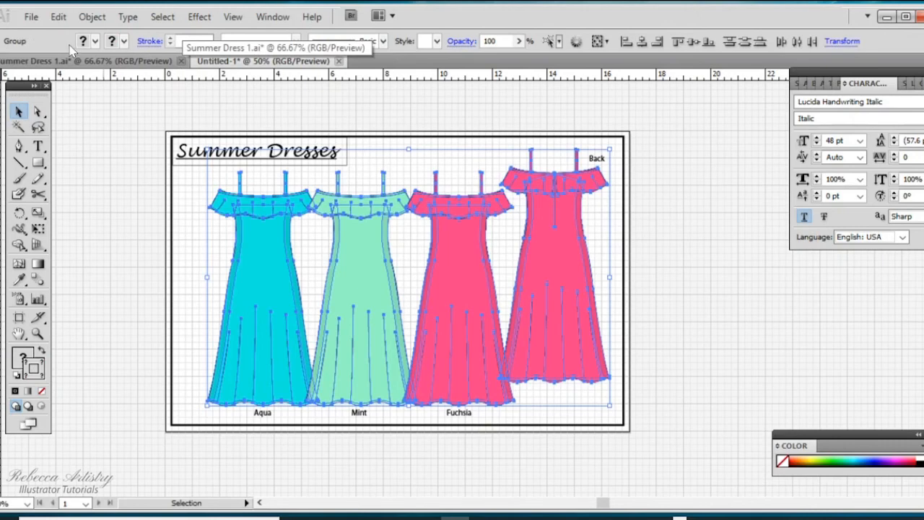
click(91, 17)
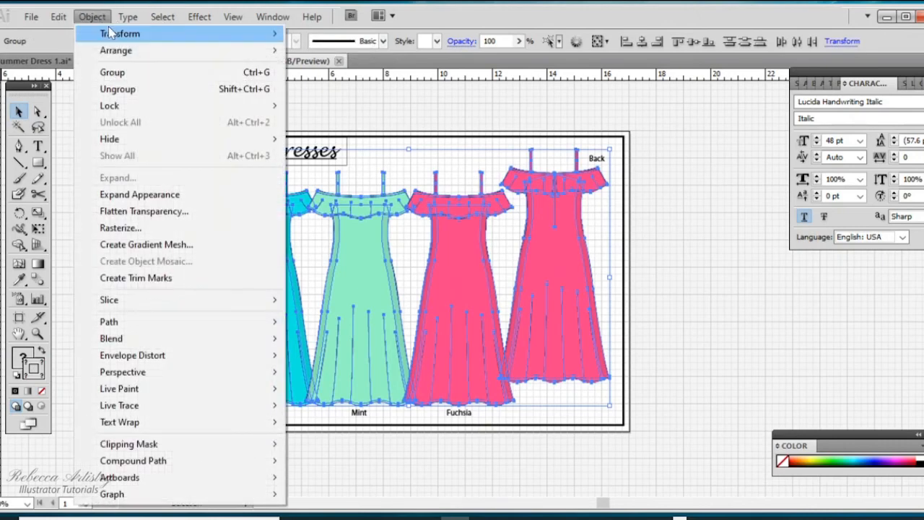
mouse_move(124, 33)
click(317, 106)
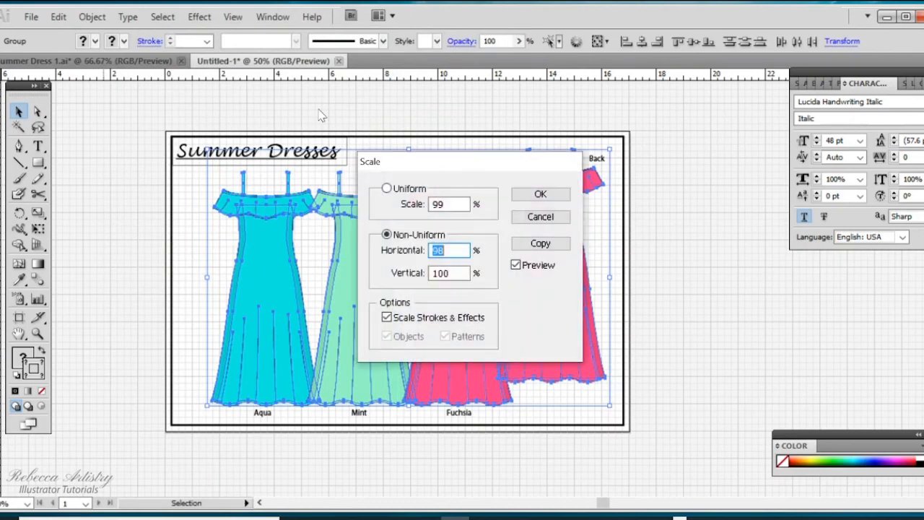
click(386, 189)
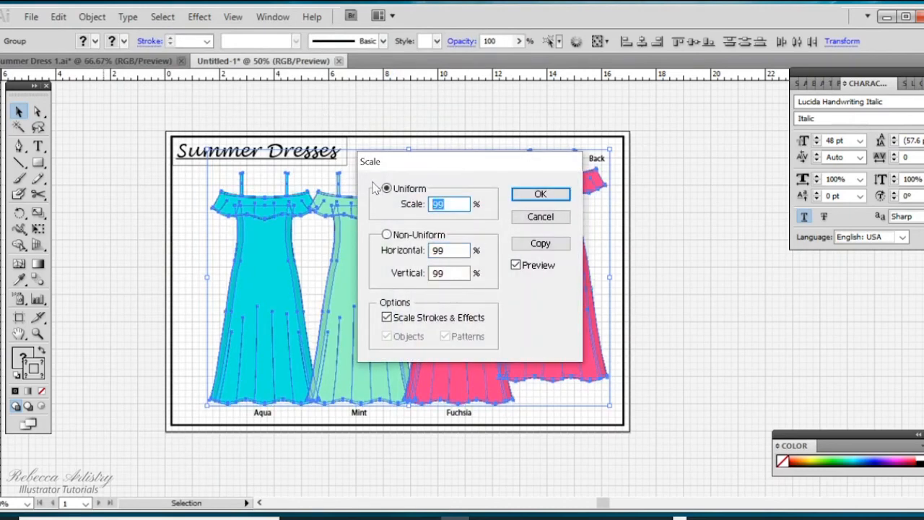
text(90)
click(540, 194)
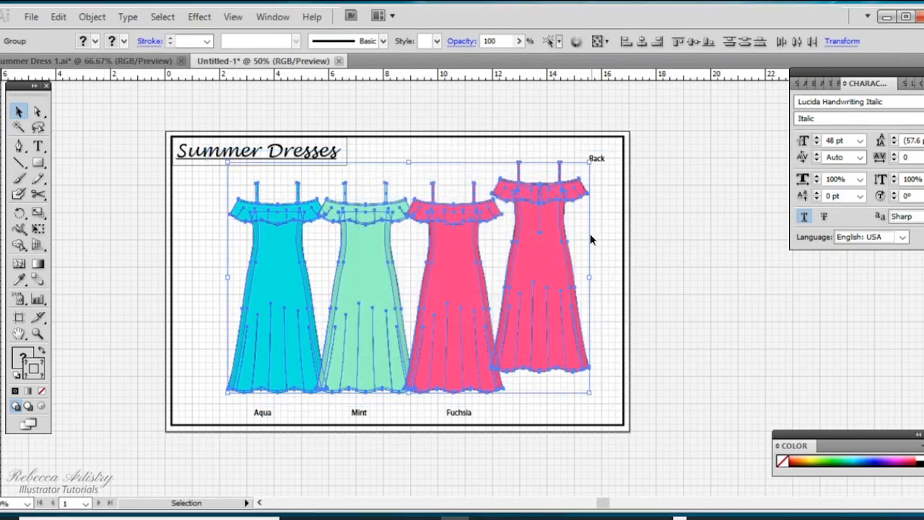
click(685, 245)
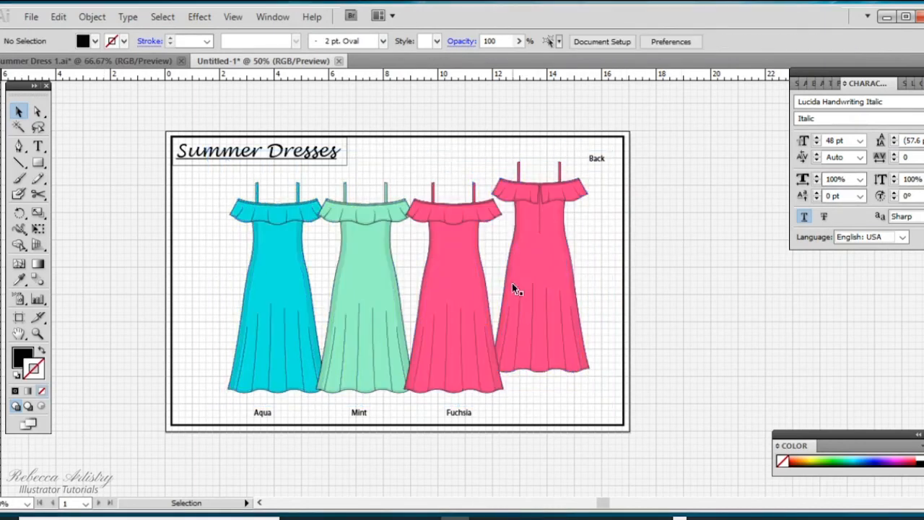
Space the dresses side by side without overlapping and move the "Back" label closer to the back-view dress
drag(286, 317, 270, 319)
click(373, 335)
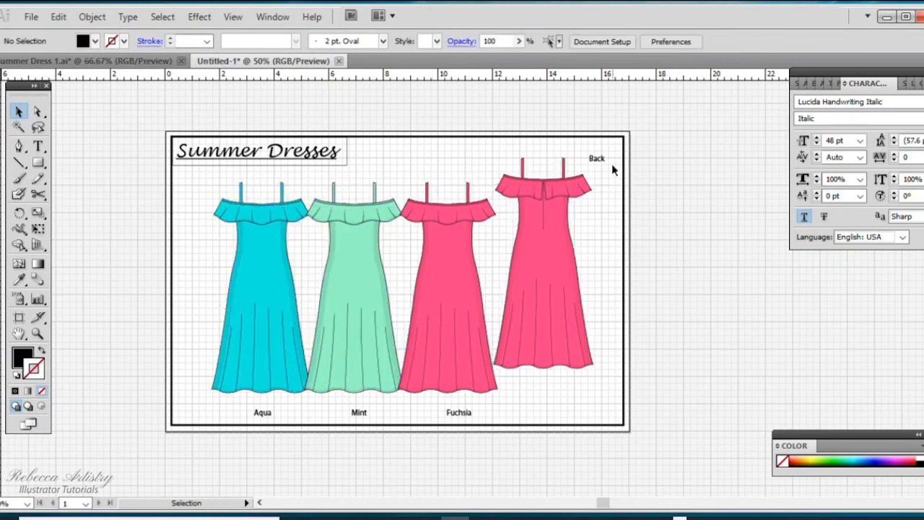
drag(604, 164, 590, 168)
click(553, 392)
Move the Aqua, Mint and Fuchsia labels up to just below the hems and adjust each one under its own dress
drag(244, 408, 455, 401)
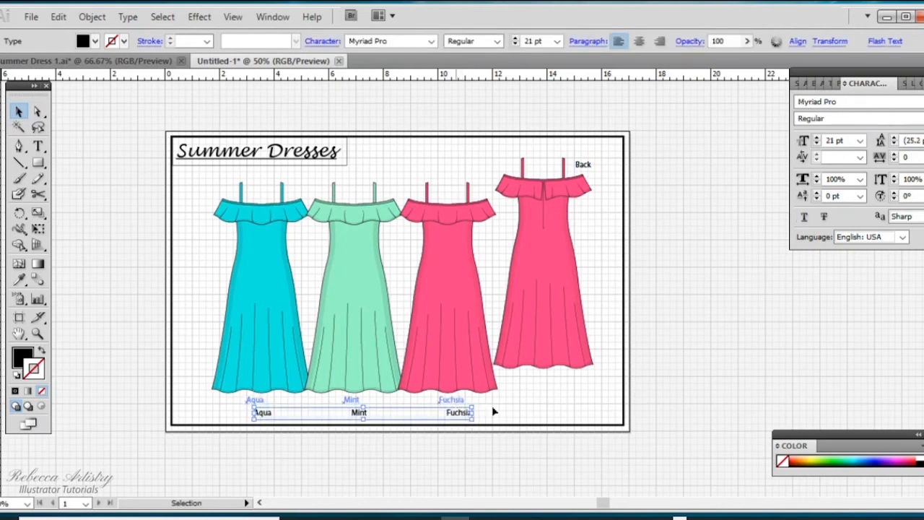
click(559, 402)
double_click(361, 403)
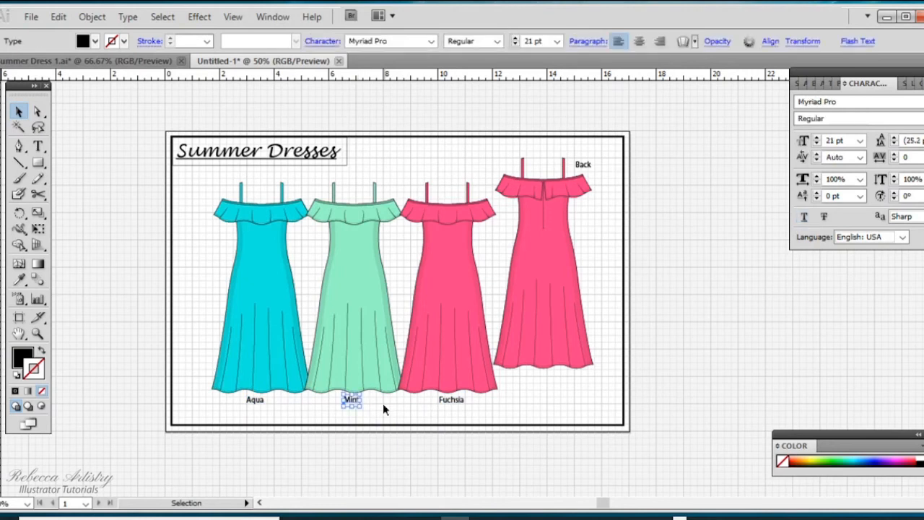
double_click(452, 401)
double_click(261, 402)
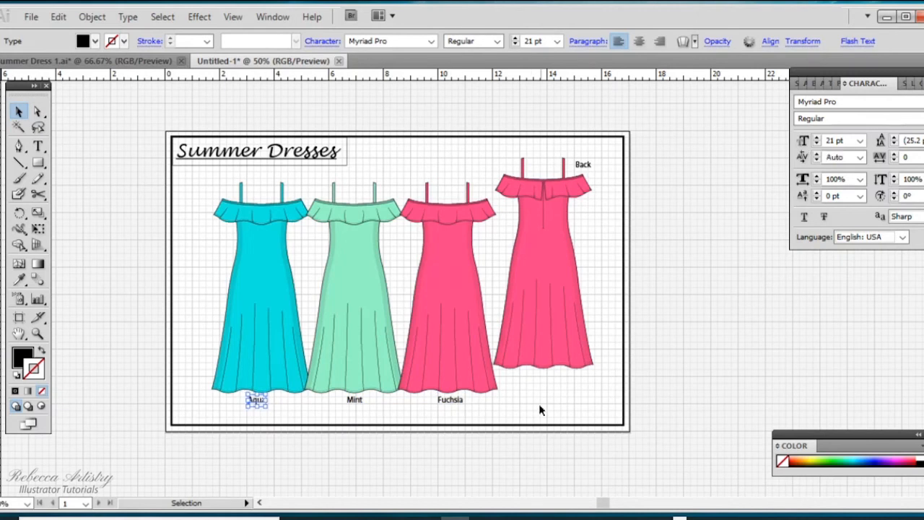
click(642, 379)
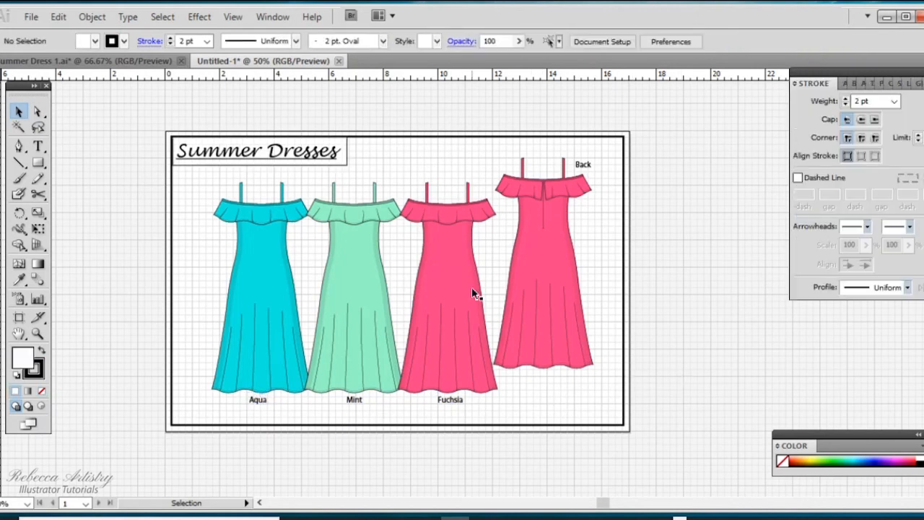
Apply a Drop Shadow to the aqua dress in Multiply mode with 35% opacity, 0.1 in offsets and 0.07 in blur
click(271, 249)
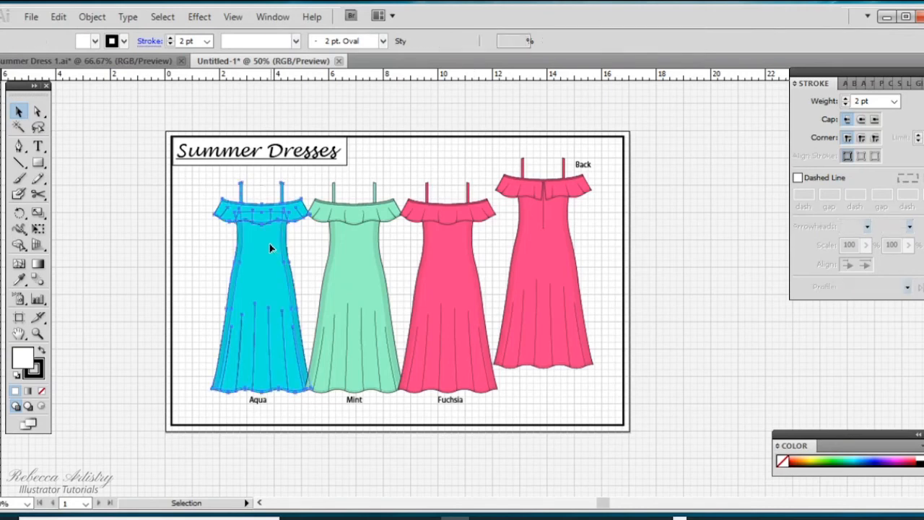
click(193, 18)
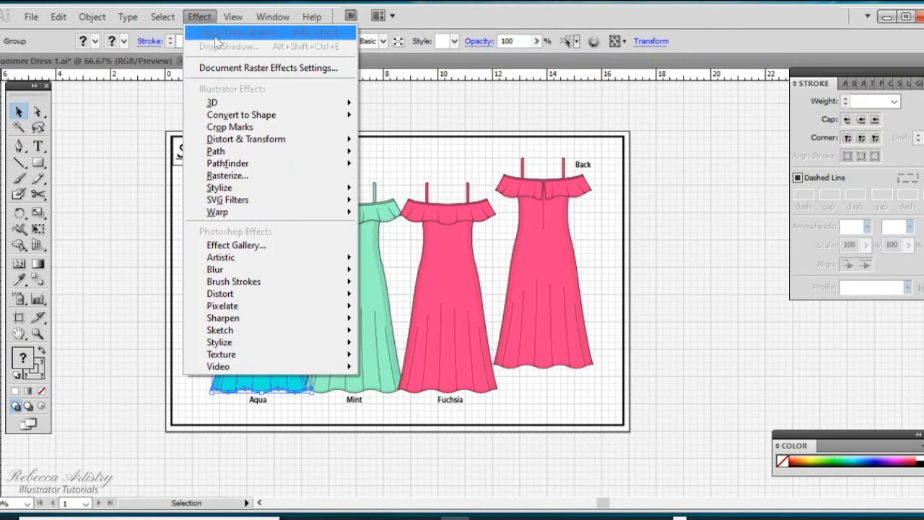
mouse_move(266, 190)
click(402, 192)
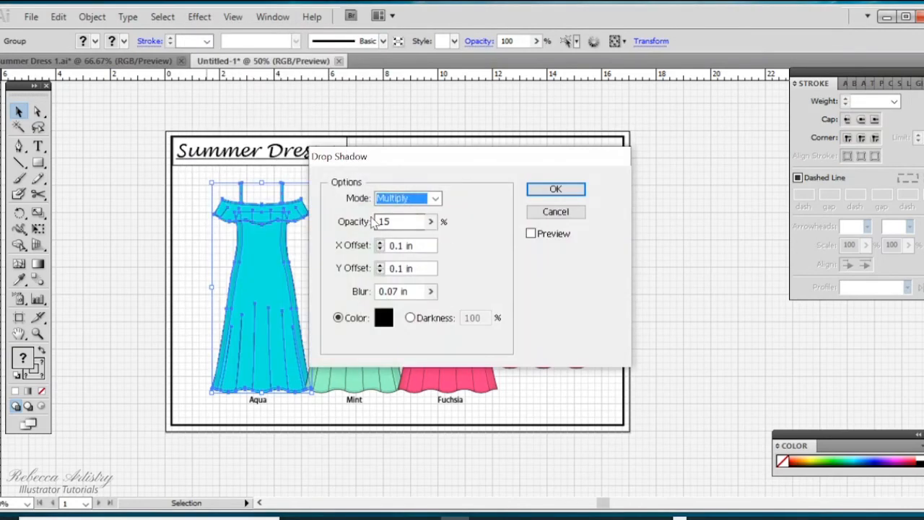
click(532, 234)
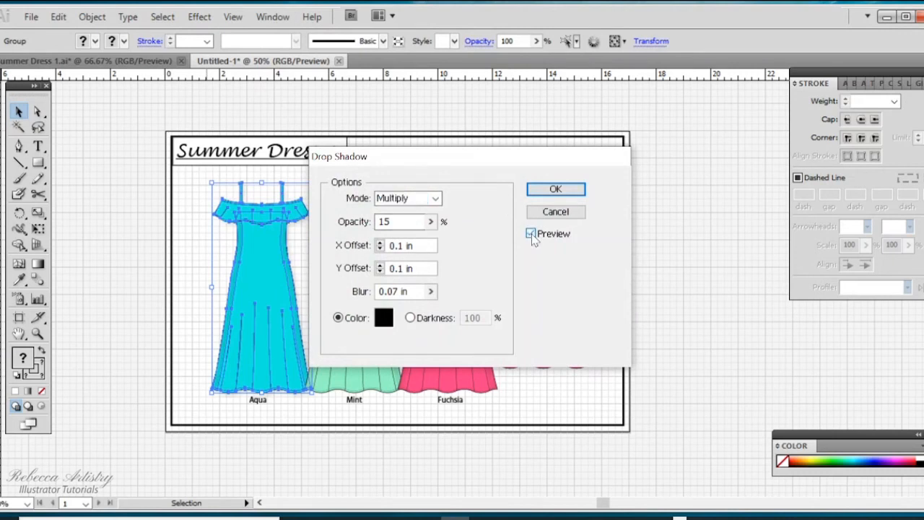
drag(501, 159, 585, 163)
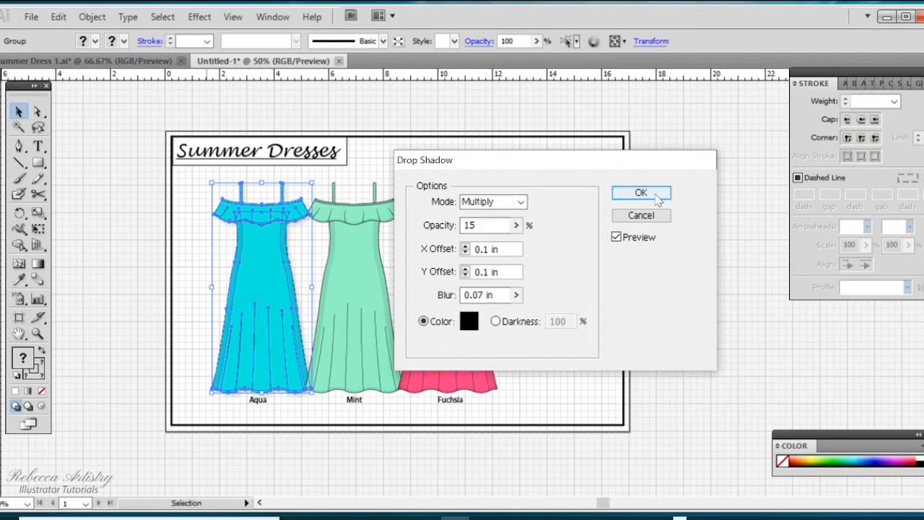
double_click(480, 226)
text(3)
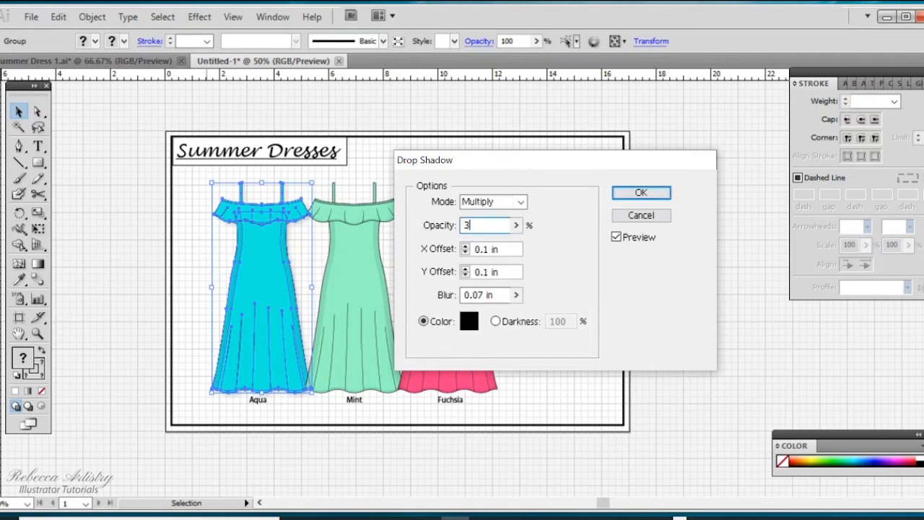
click(617, 238)
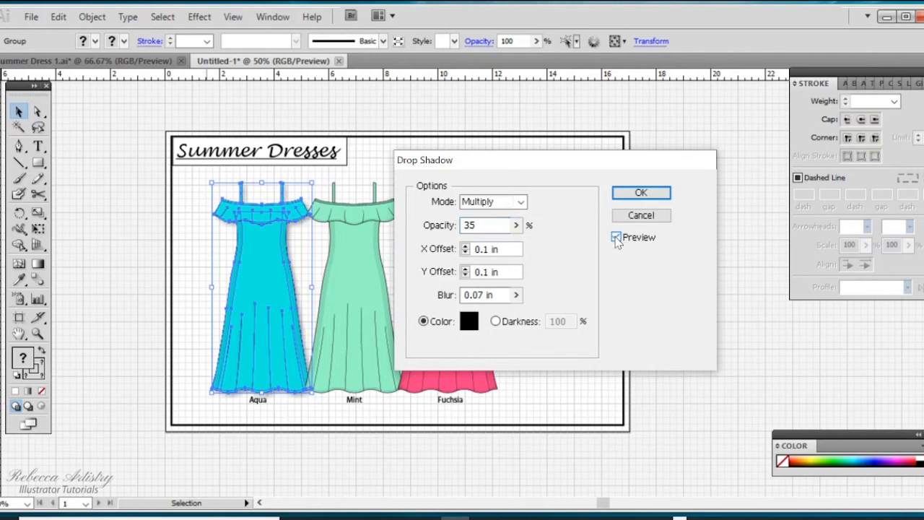
click(640, 193)
click(625, 238)
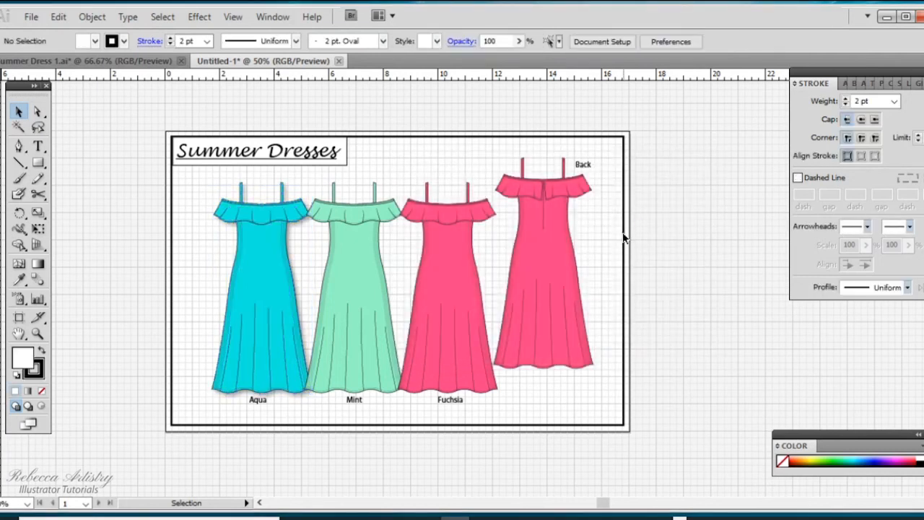
Apply the same 35% opacity Drop Shadow to the mint, fuchsia and back-view dresses together, and deselect them
click(337, 258)
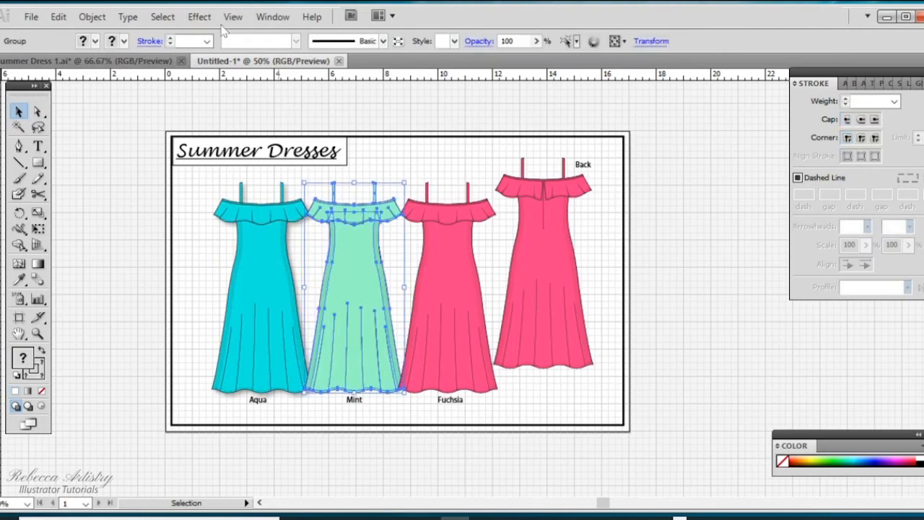
shift+click(475, 249)
shift+click(553, 253)
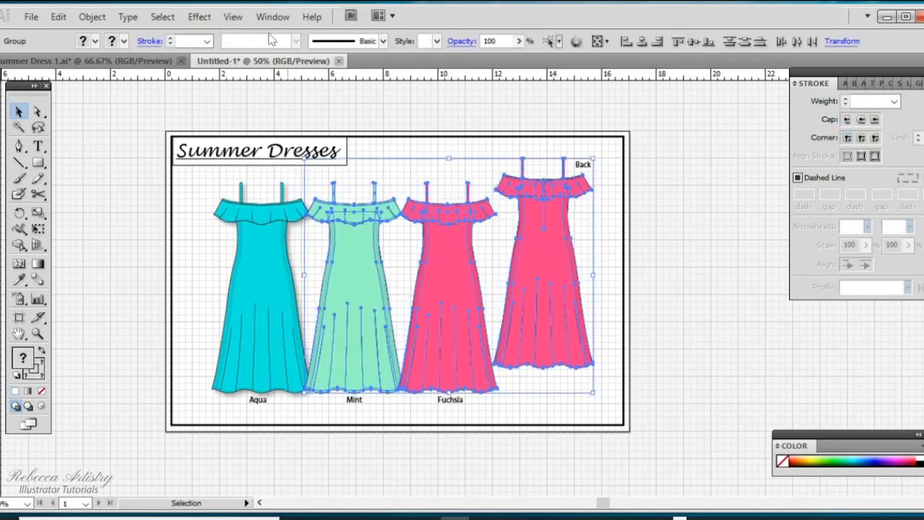
click(205, 21)
mouse_move(289, 189)
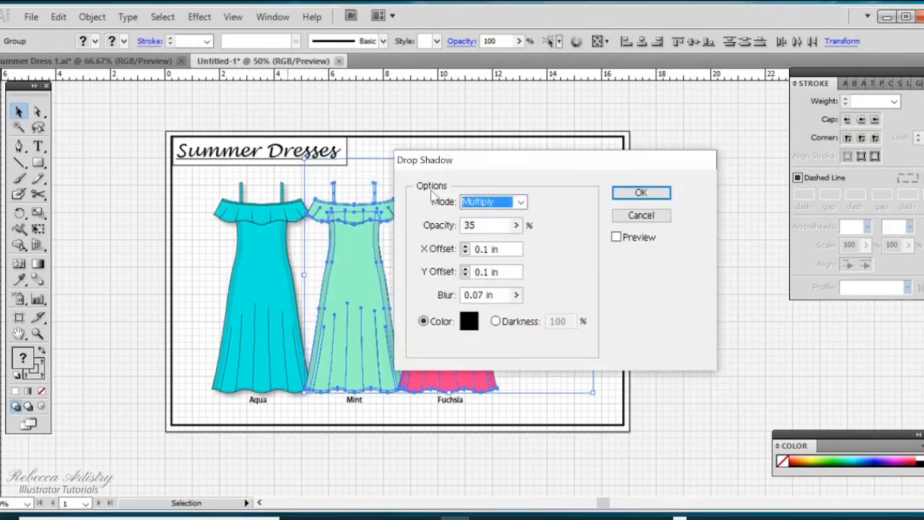
click(642, 193)
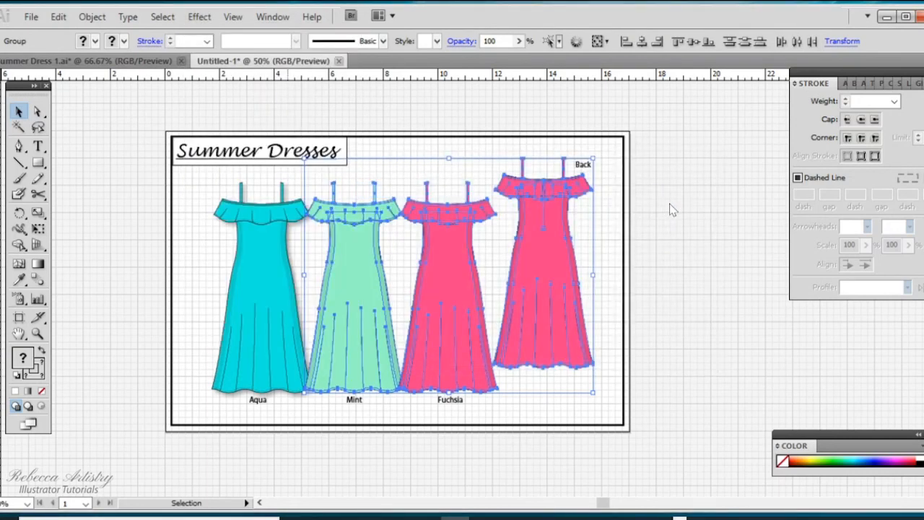
click(673, 213)
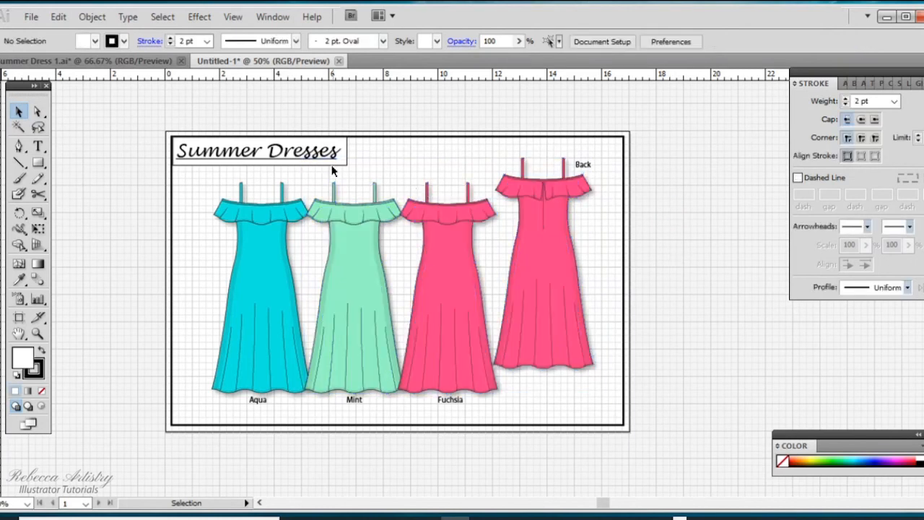
Apply a Drop Shadow to the box around the "Summer Dresses" title in Multiply mode with 15% opacity, 0.1 in offsets and 0.07 in blur
click(346, 148)
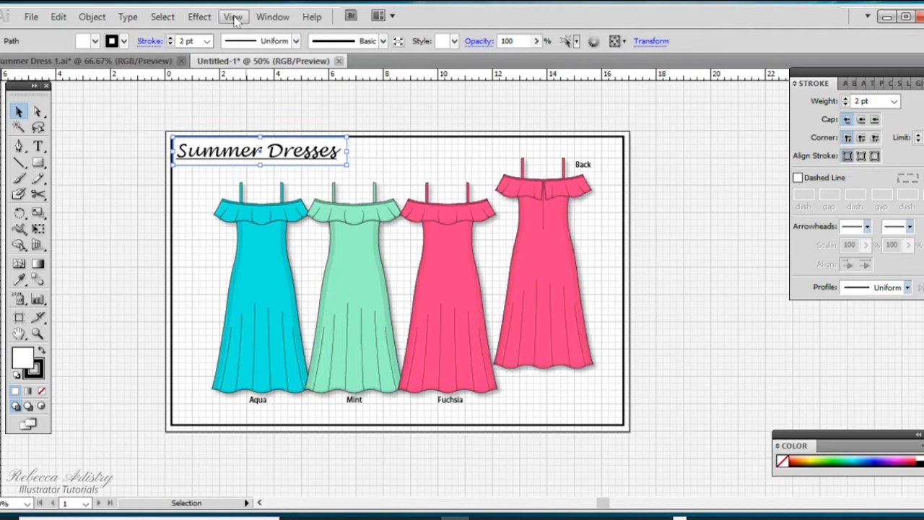
click(202, 17)
mouse_move(252, 192)
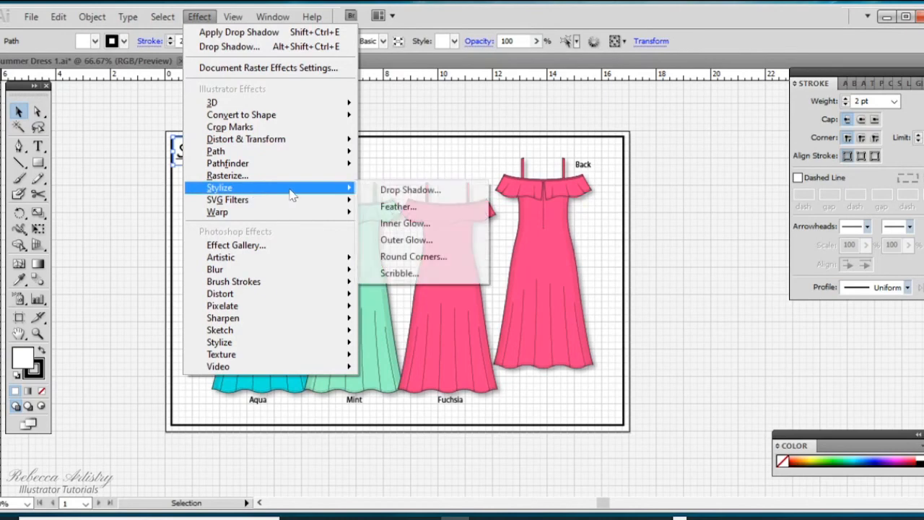
click(404, 192)
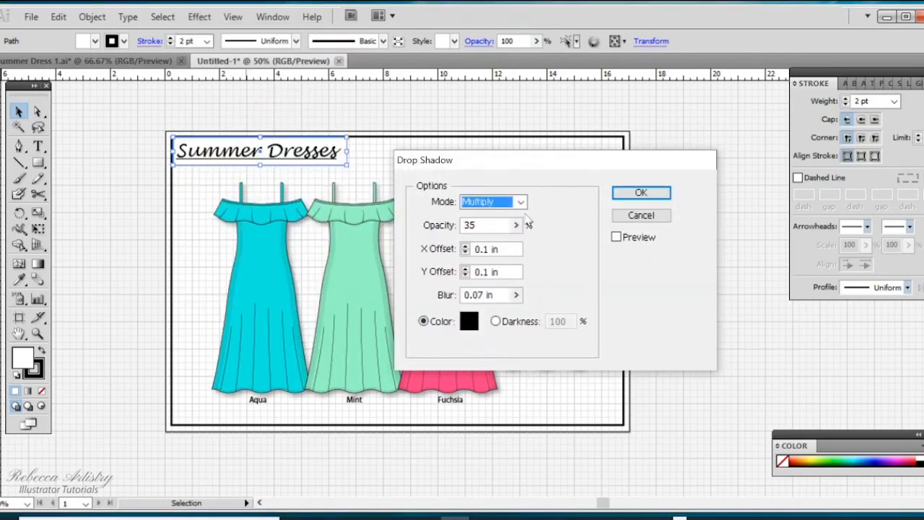
key(Tab)
text(15)
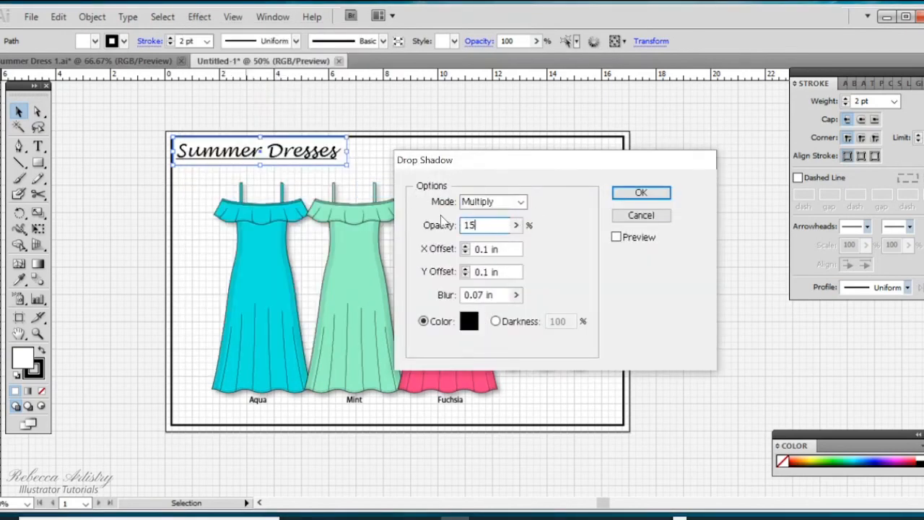
click(621, 193)
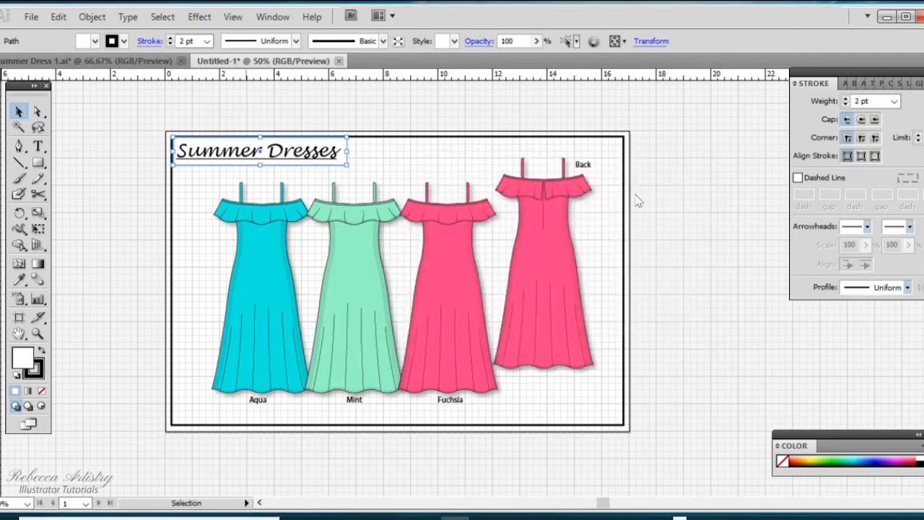
click(681, 185)
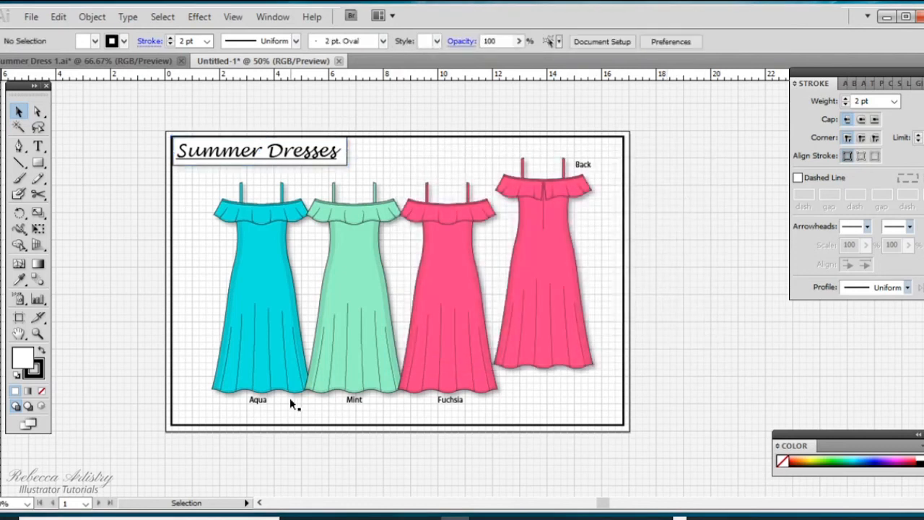
Nudge the Aqua, Mint and Fuchsia labels together slightly down from the dress hems and deselect them
click(258, 402)
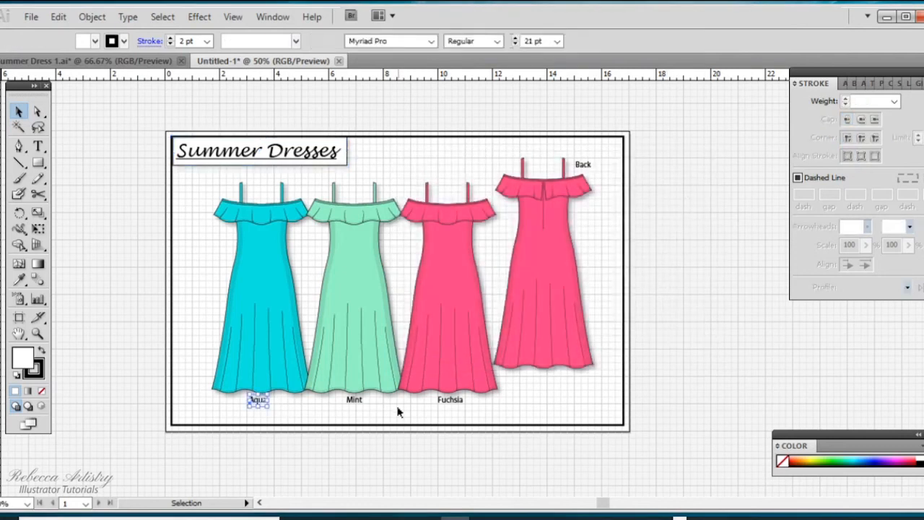
shift+click(354, 399)
shift+click(448, 402)
key(Down)
key(Down)
key(Down)
key(Down)
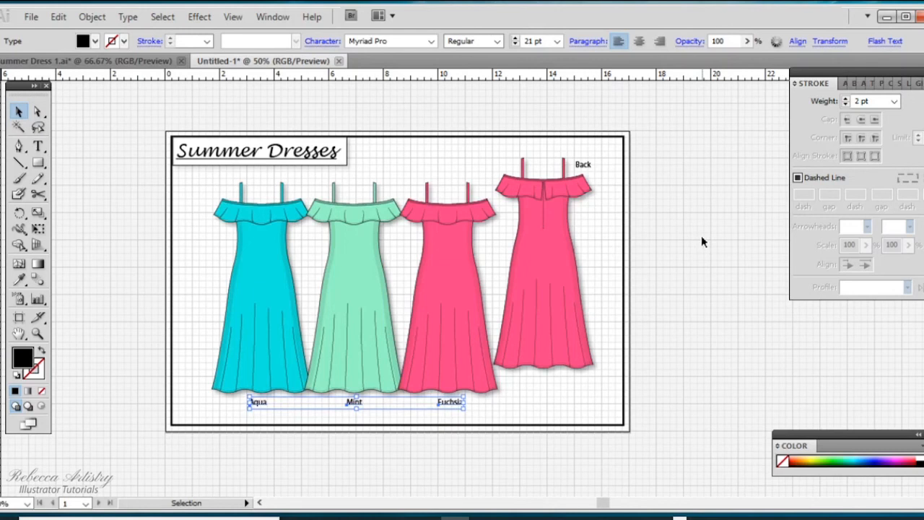
click(689, 249)
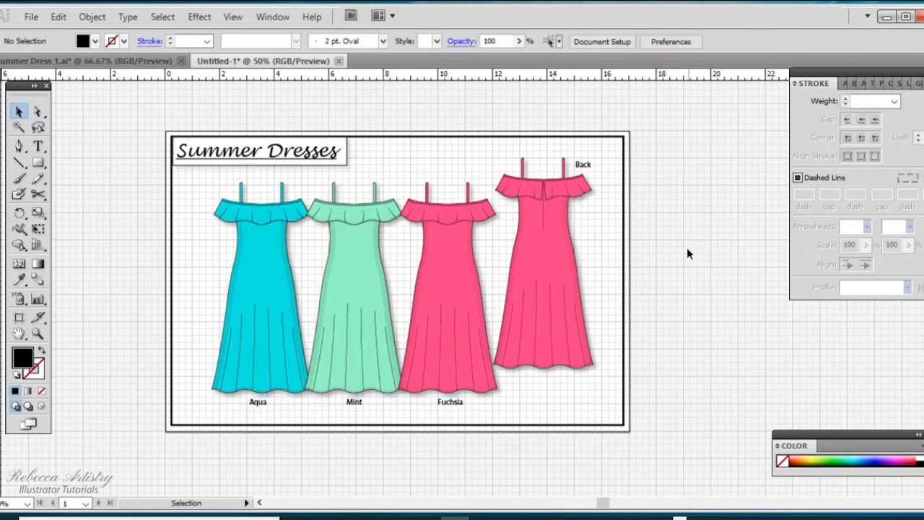